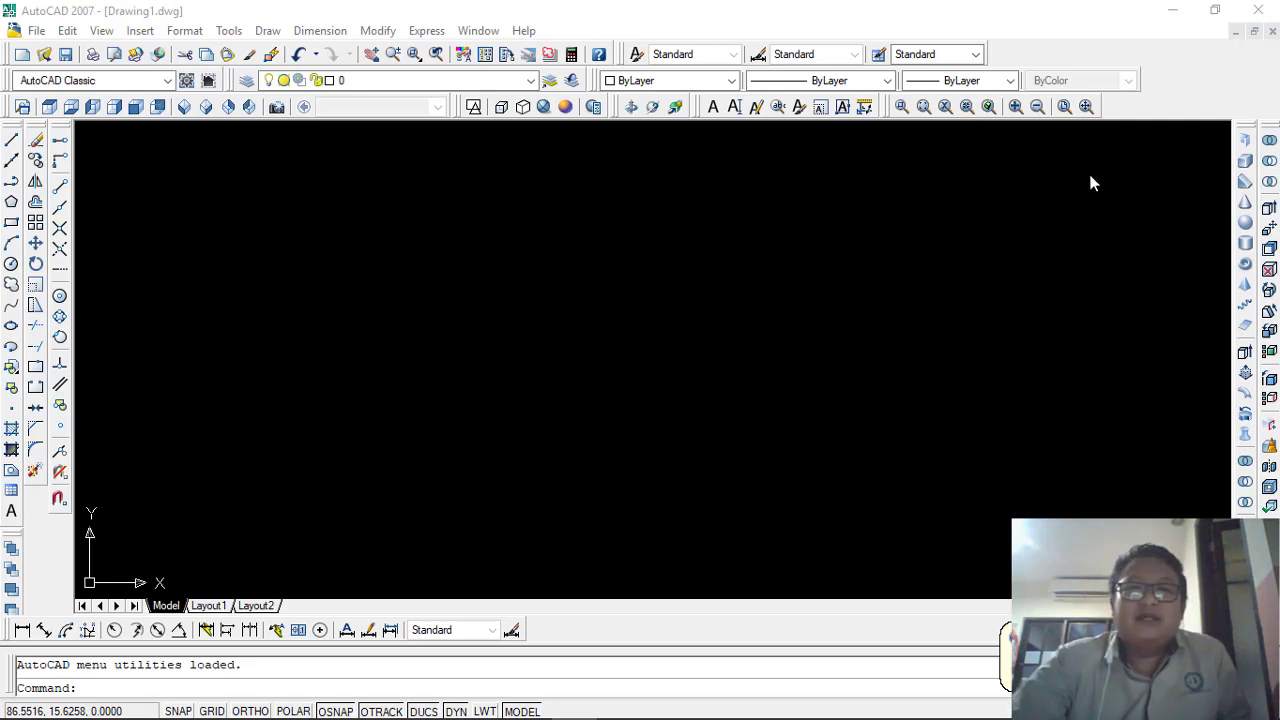
pyautogui.click(433, 227)
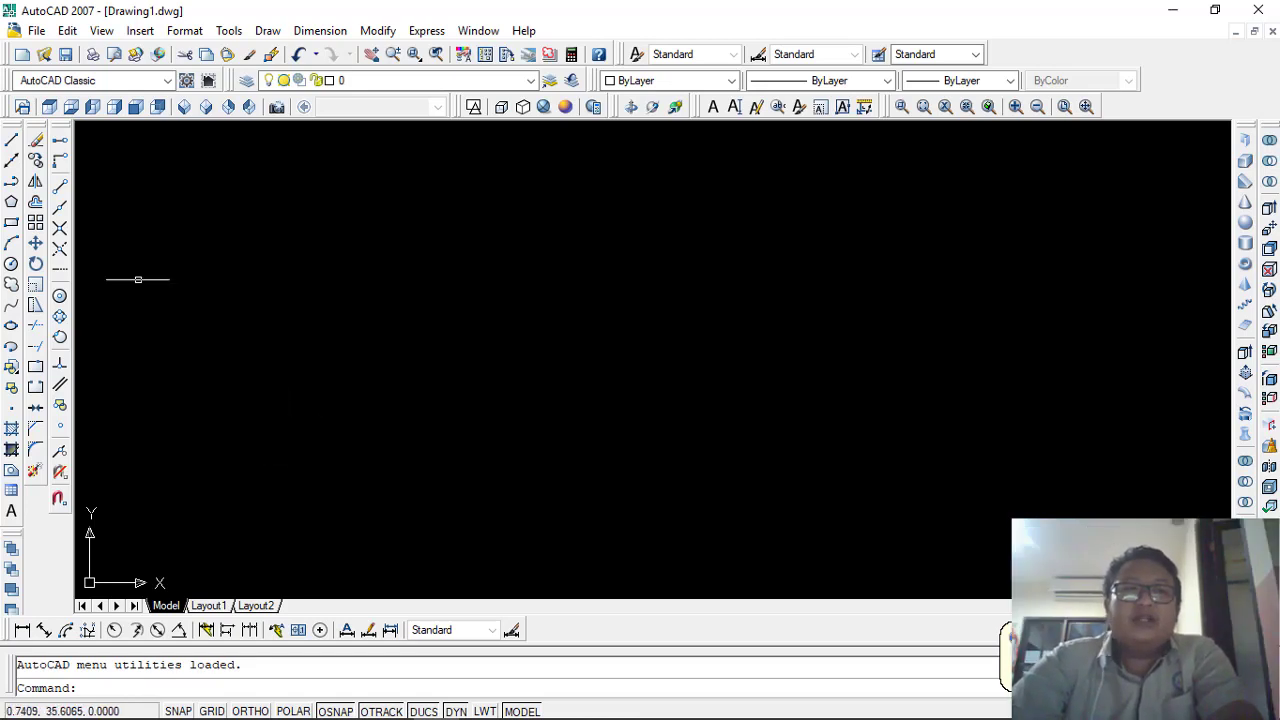
pyautogui.click(38, 31)
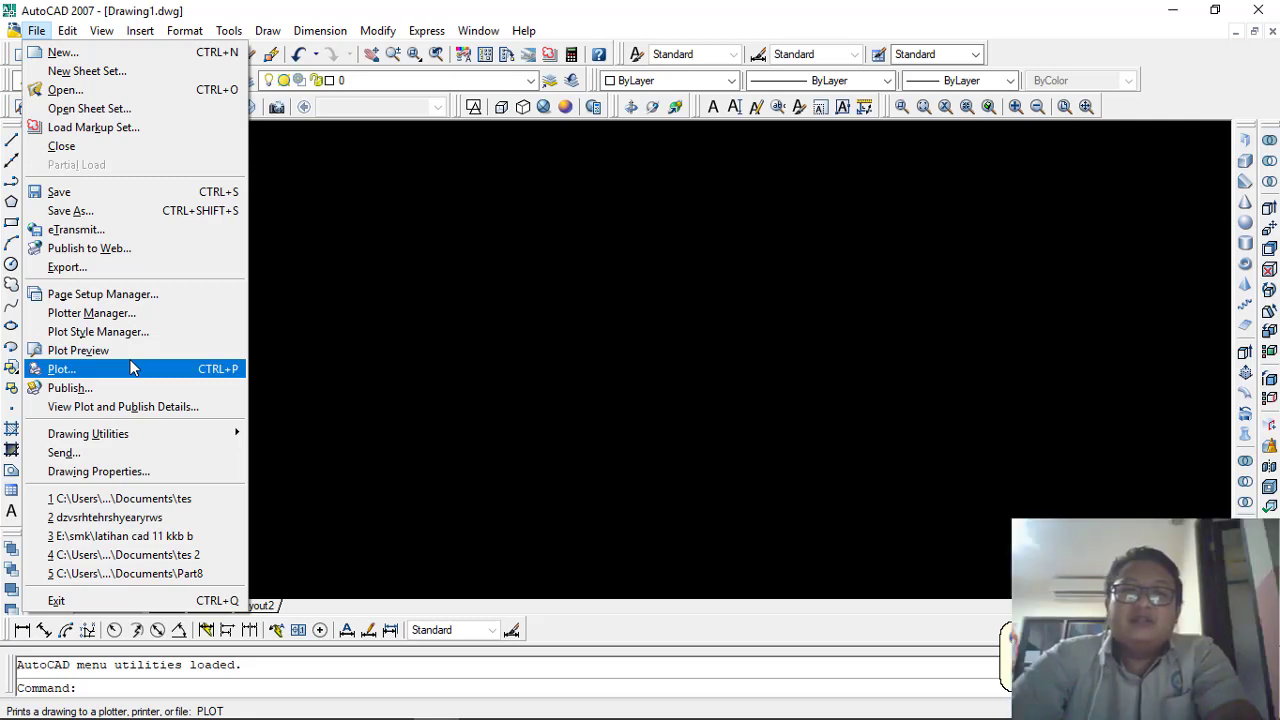
pyautogui.click(355, 296)
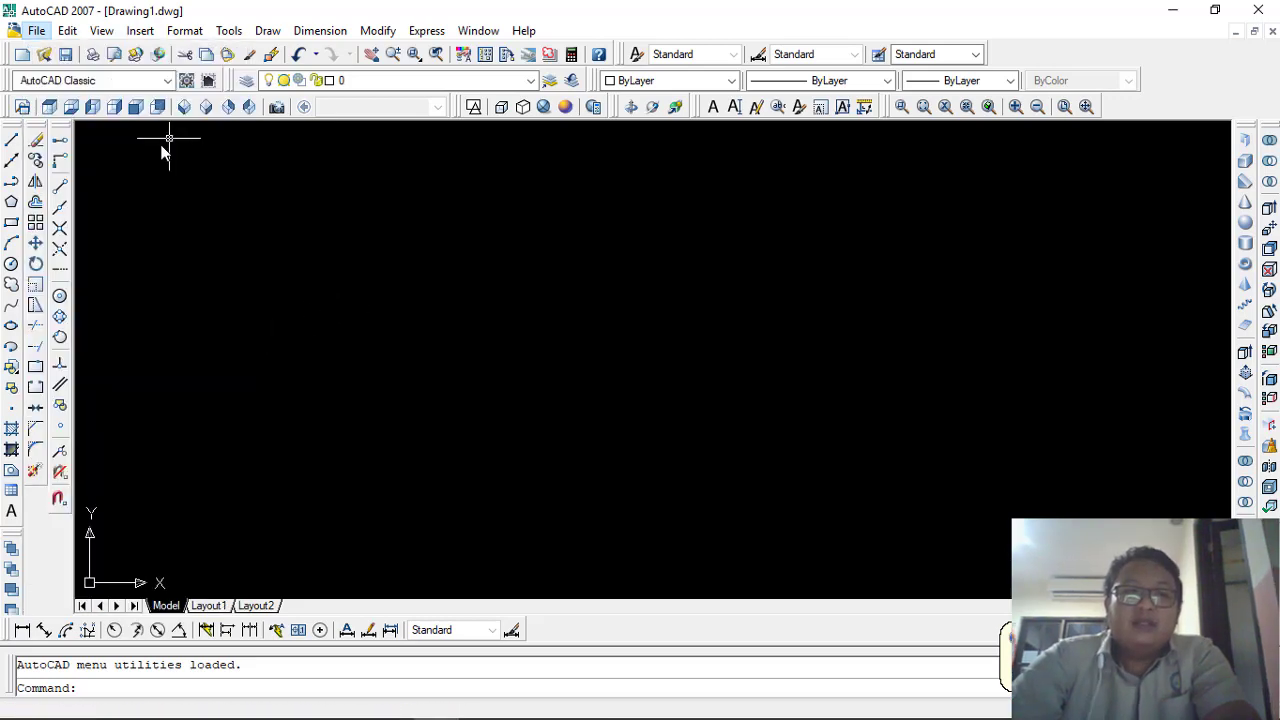
pyautogui.click(68, 32)
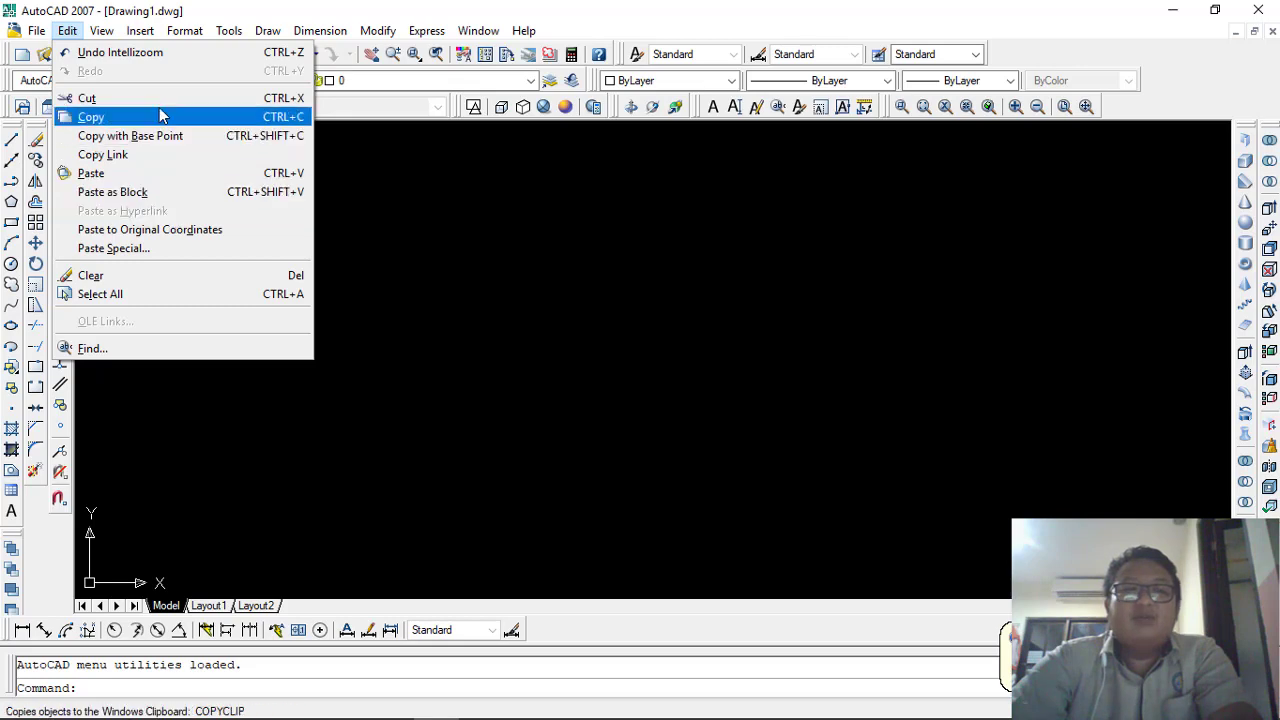
pyautogui.click(105, 34)
pyautogui.click(107, 36)
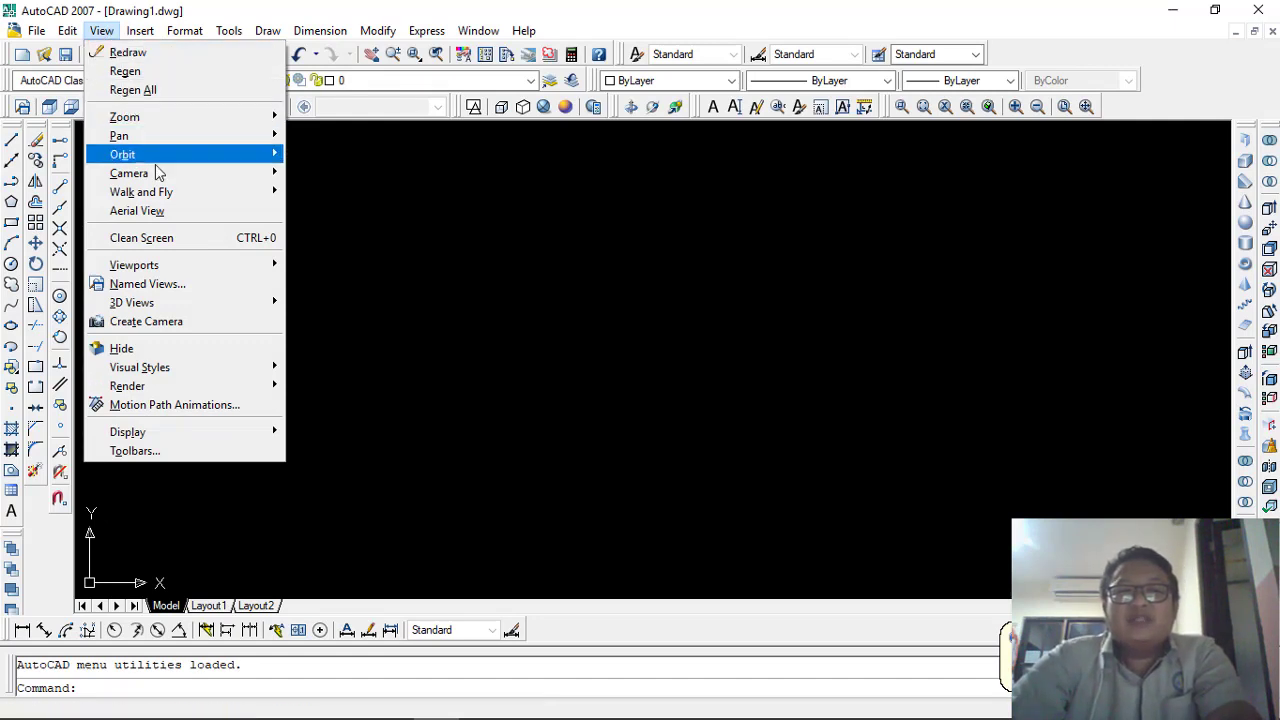
pyautogui.moveTo(188, 311)
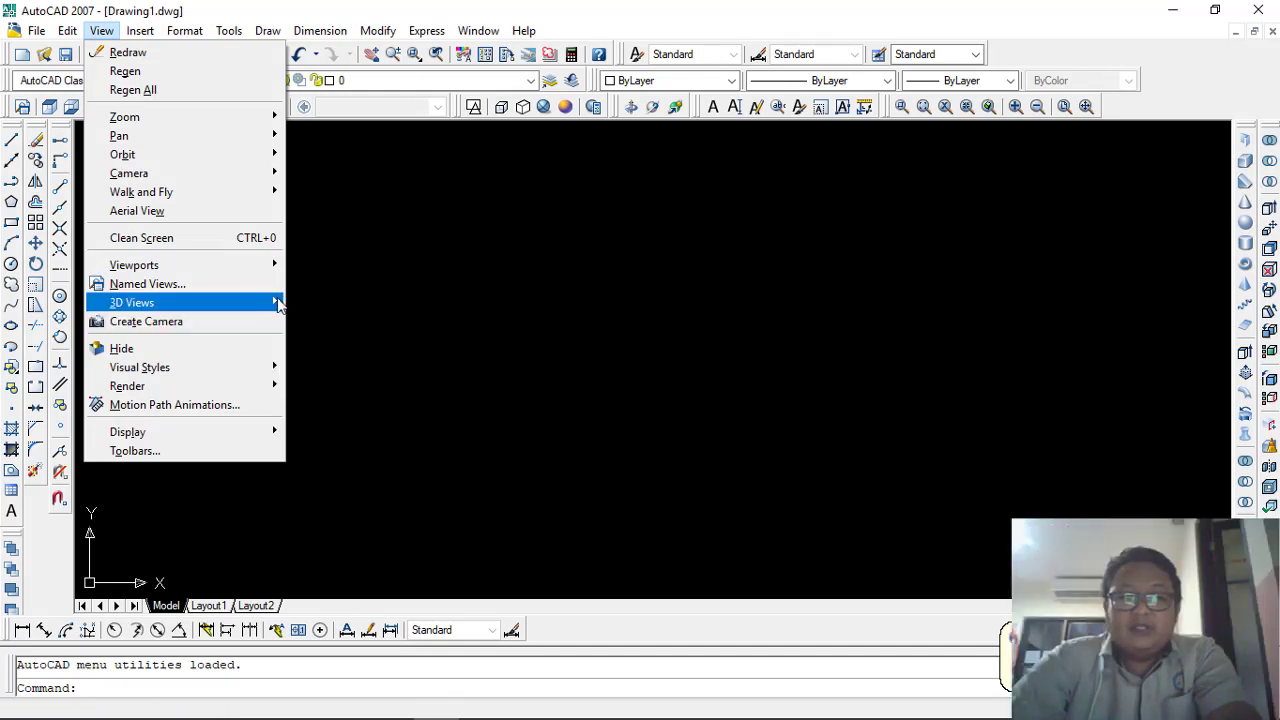
pyautogui.moveTo(262, 305)
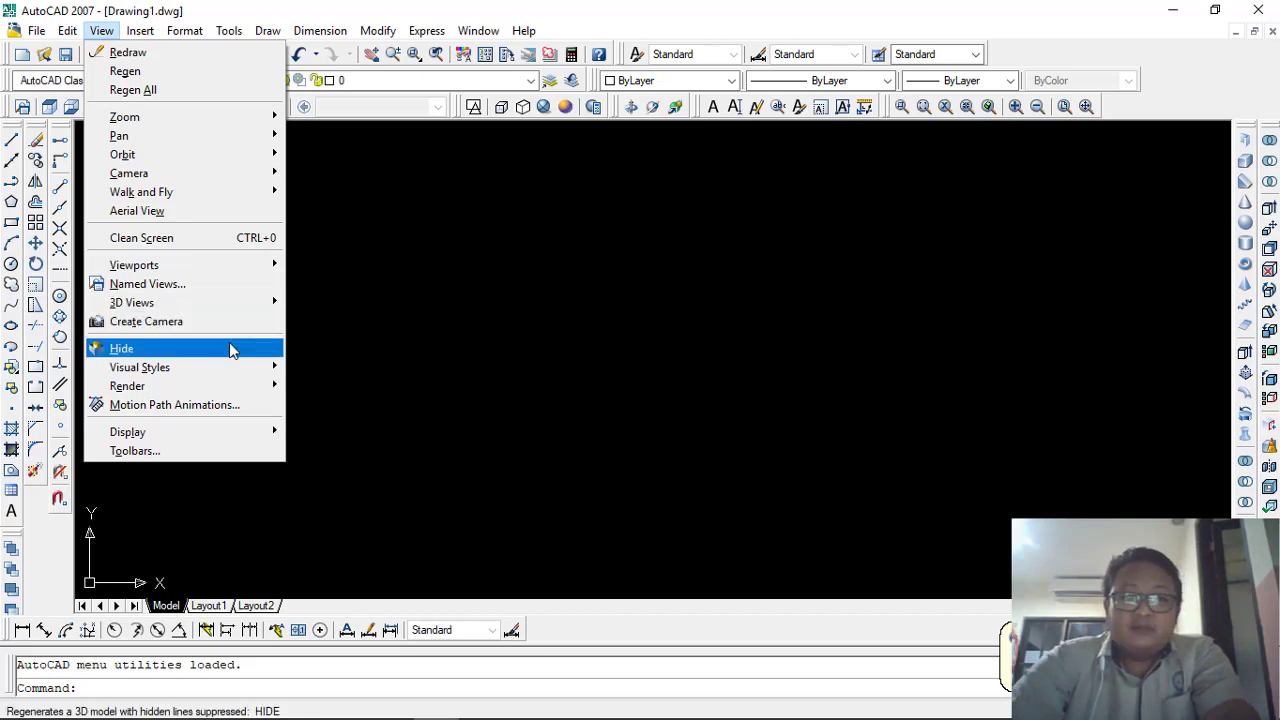
pyautogui.moveTo(240, 366)
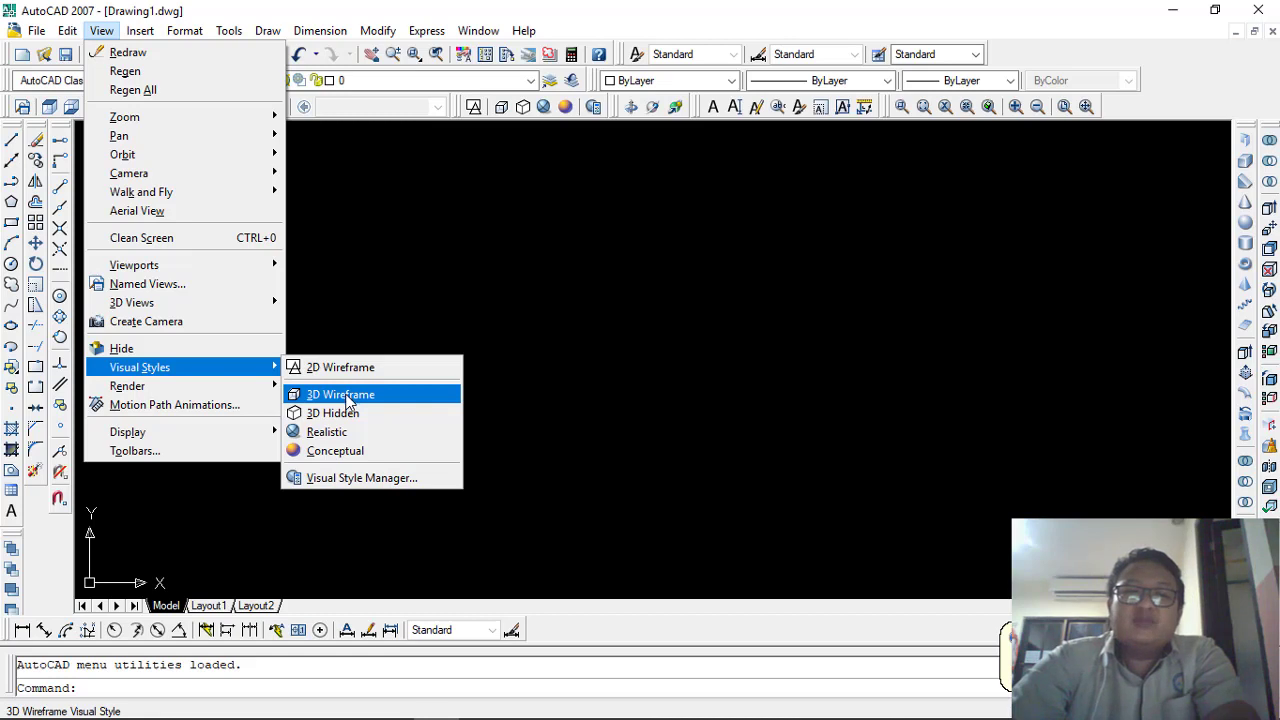
pyautogui.click(354, 254)
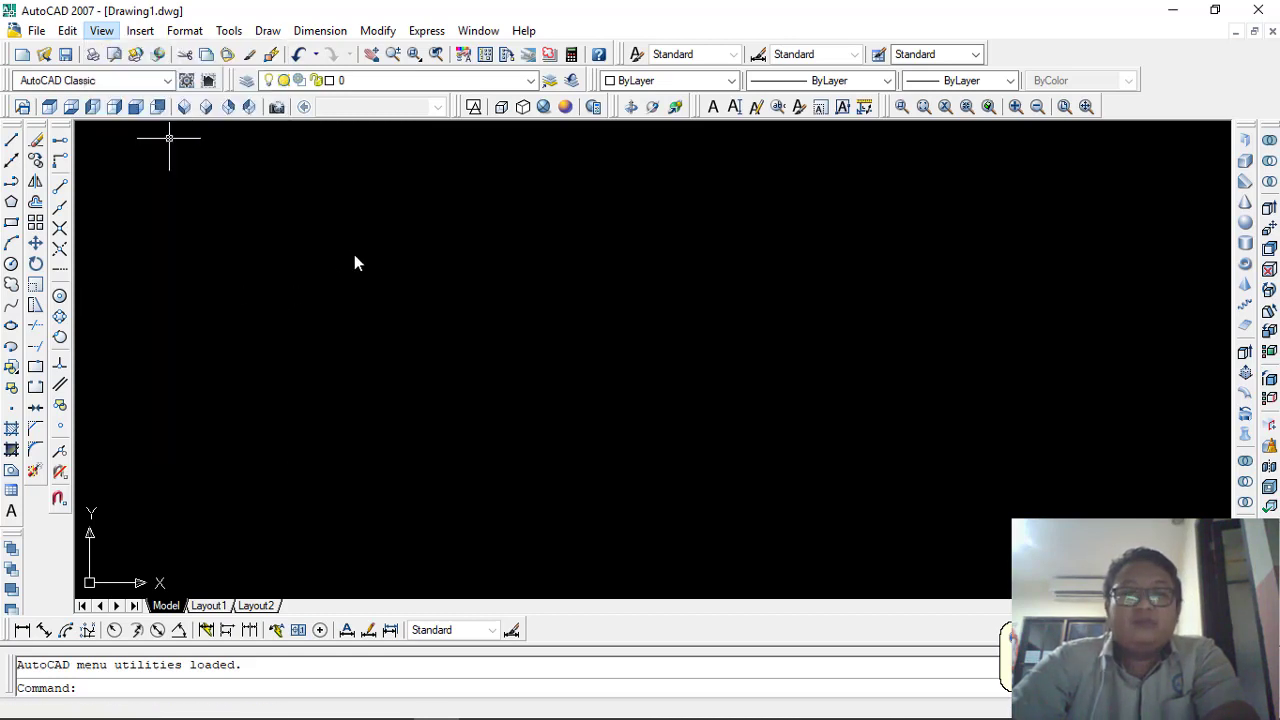
pyautogui.click(138, 33)
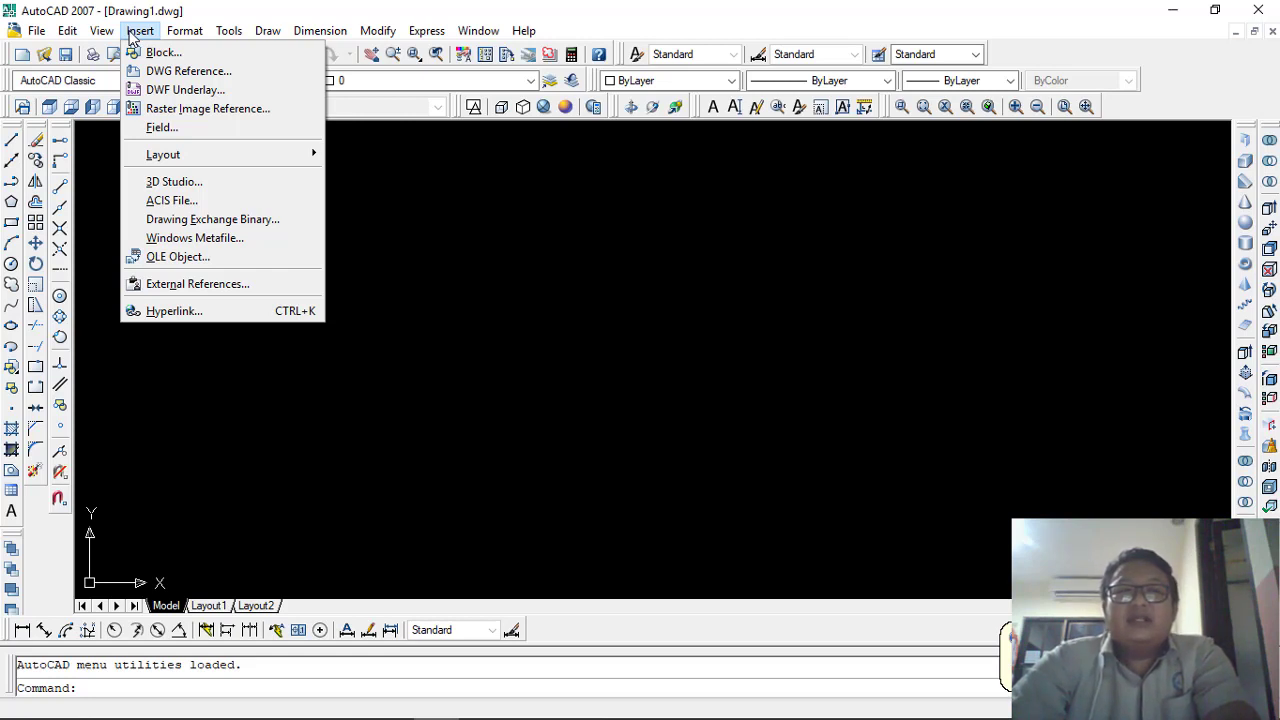
pyautogui.click(171, 134)
pyautogui.click(178, 32)
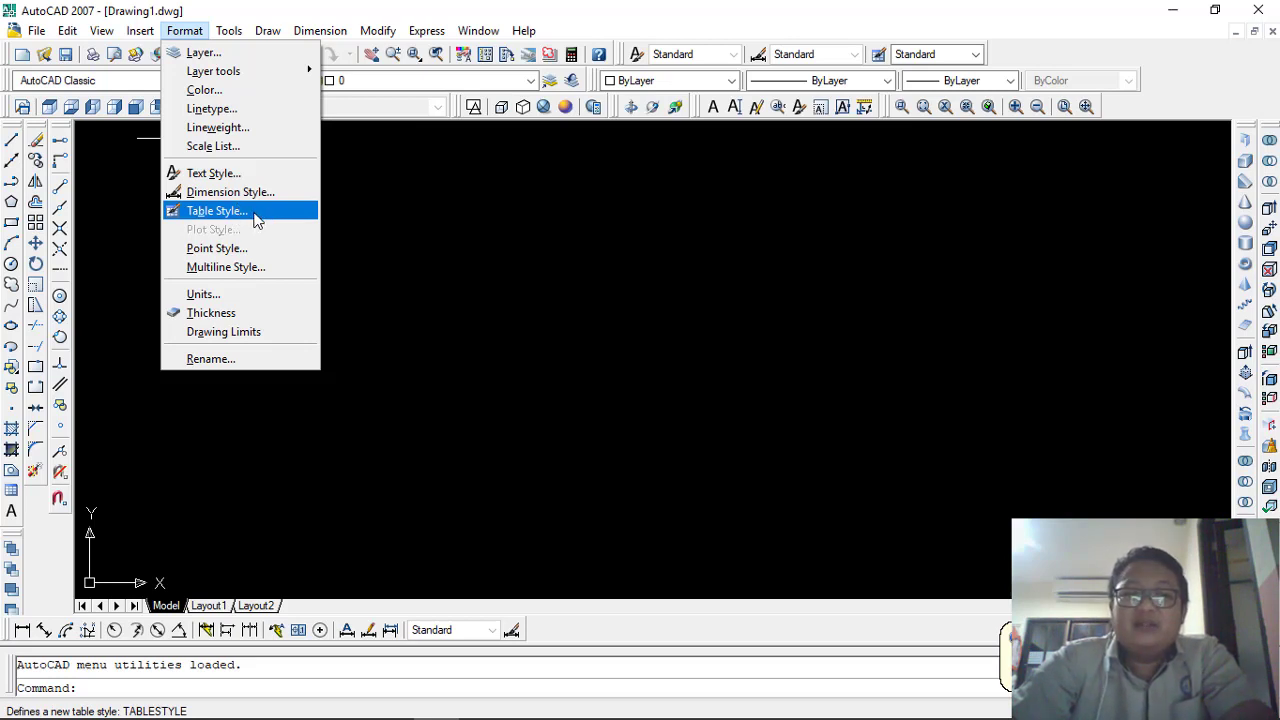
pyautogui.click(252, 295)
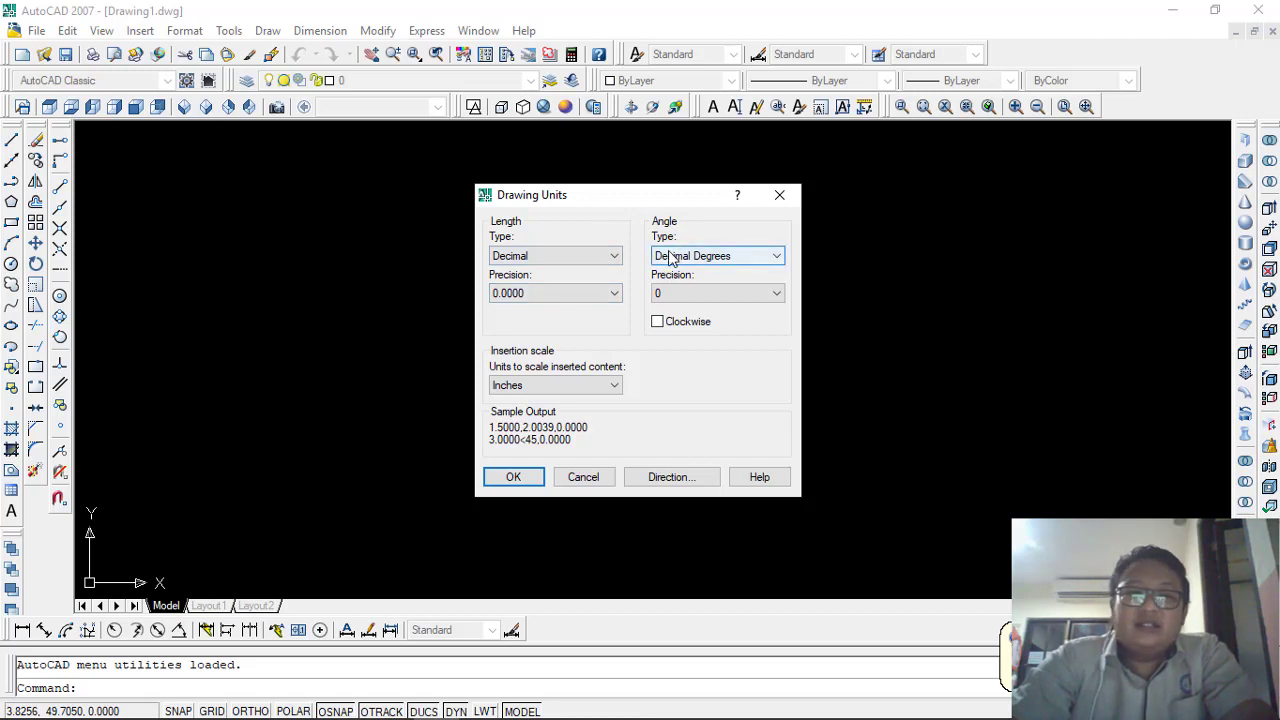
pyautogui.click(615, 391)
pyautogui.click(615, 391)
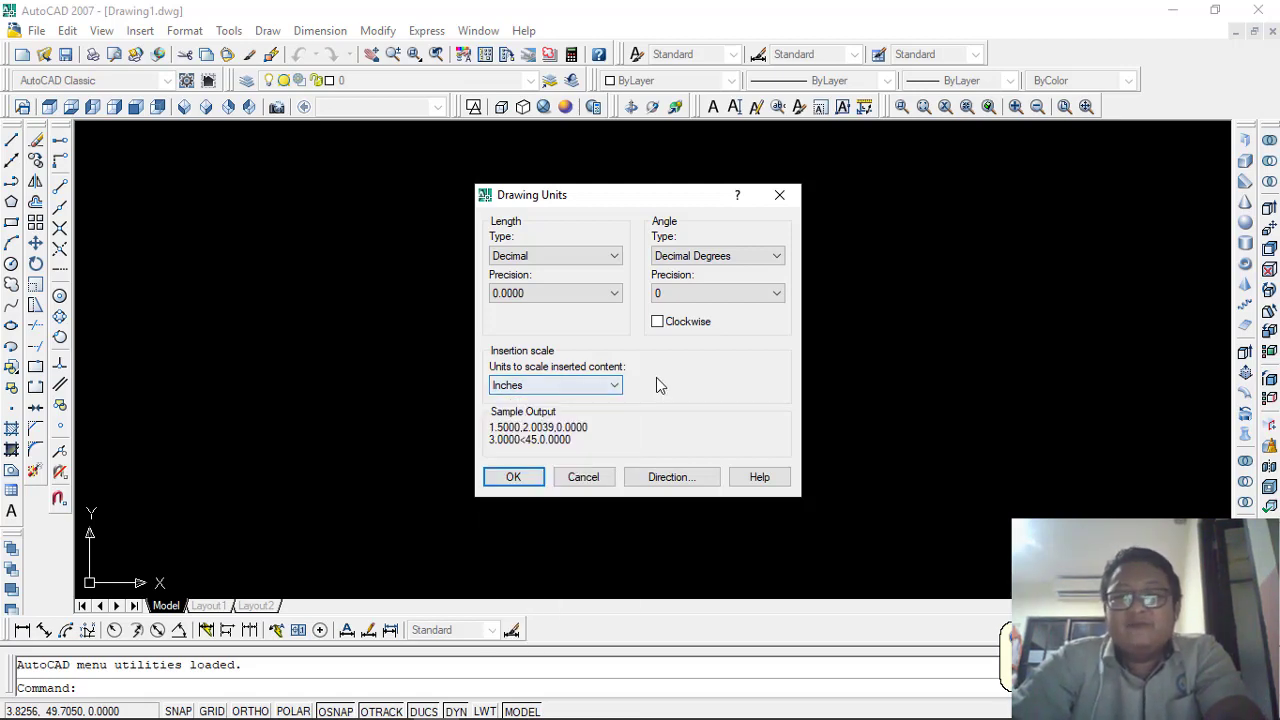
pyautogui.press('Escape')
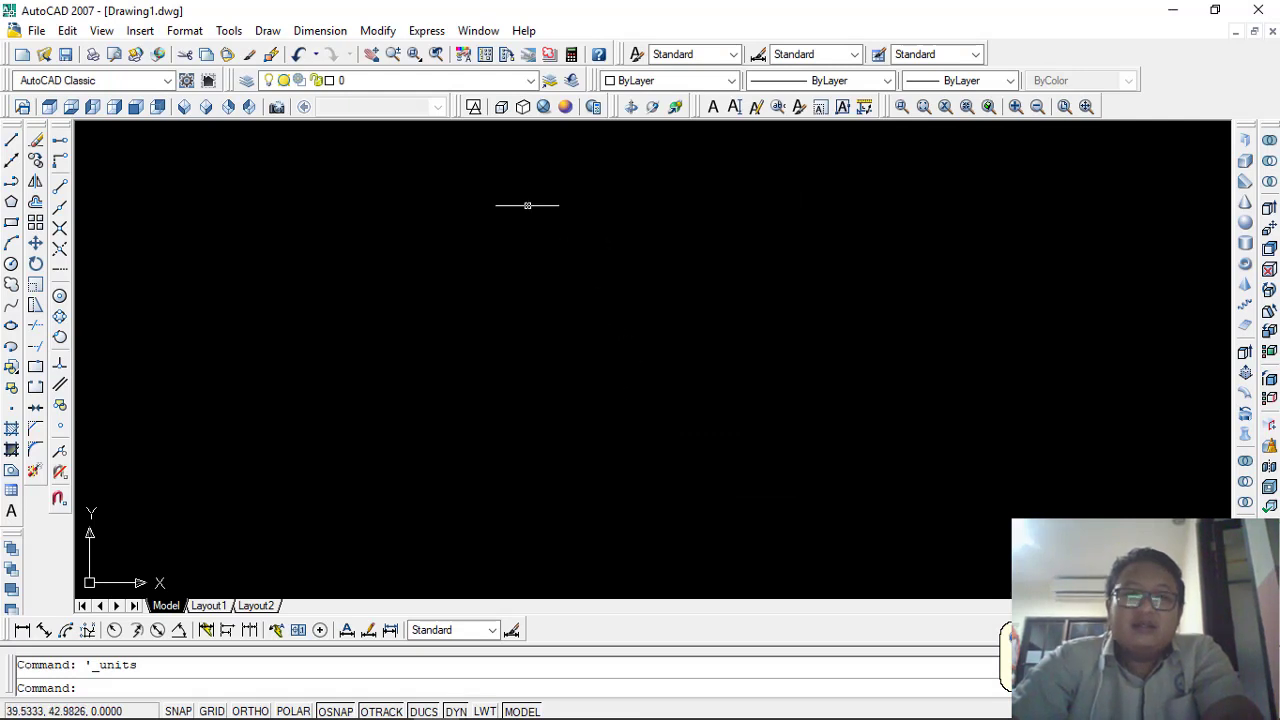
pyautogui.click(187, 31)
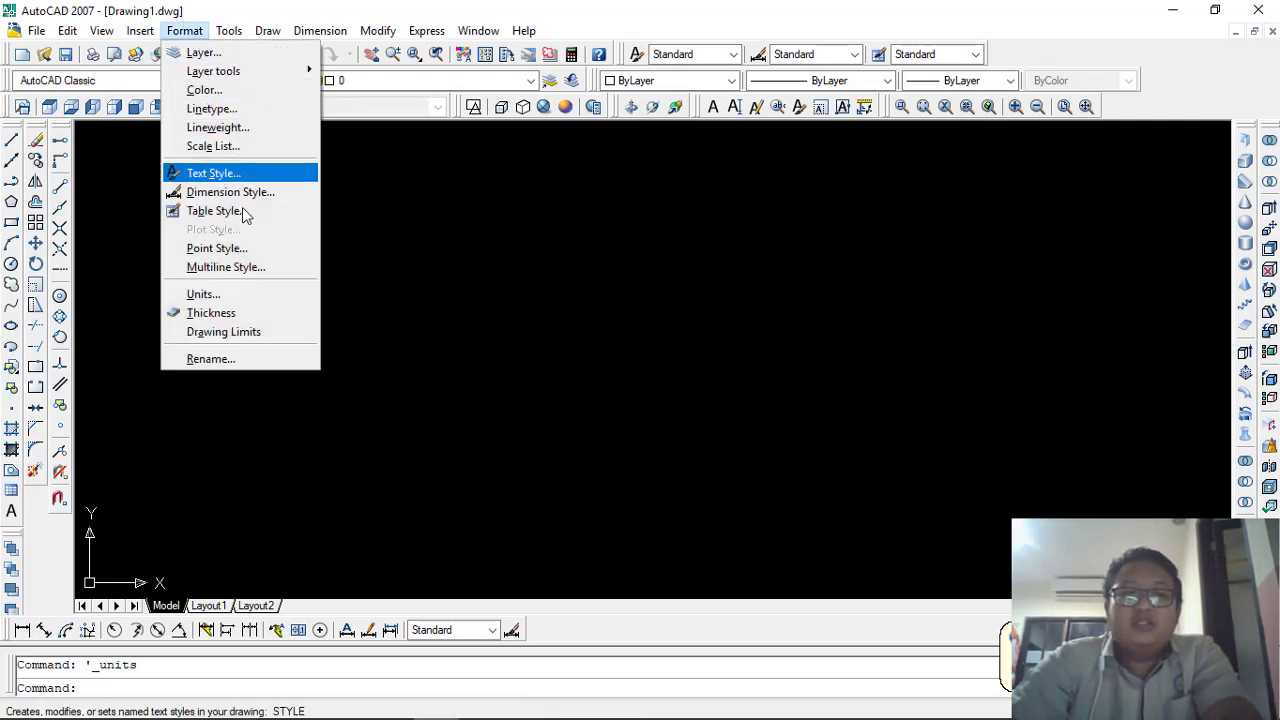
pyautogui.click(251, 293)
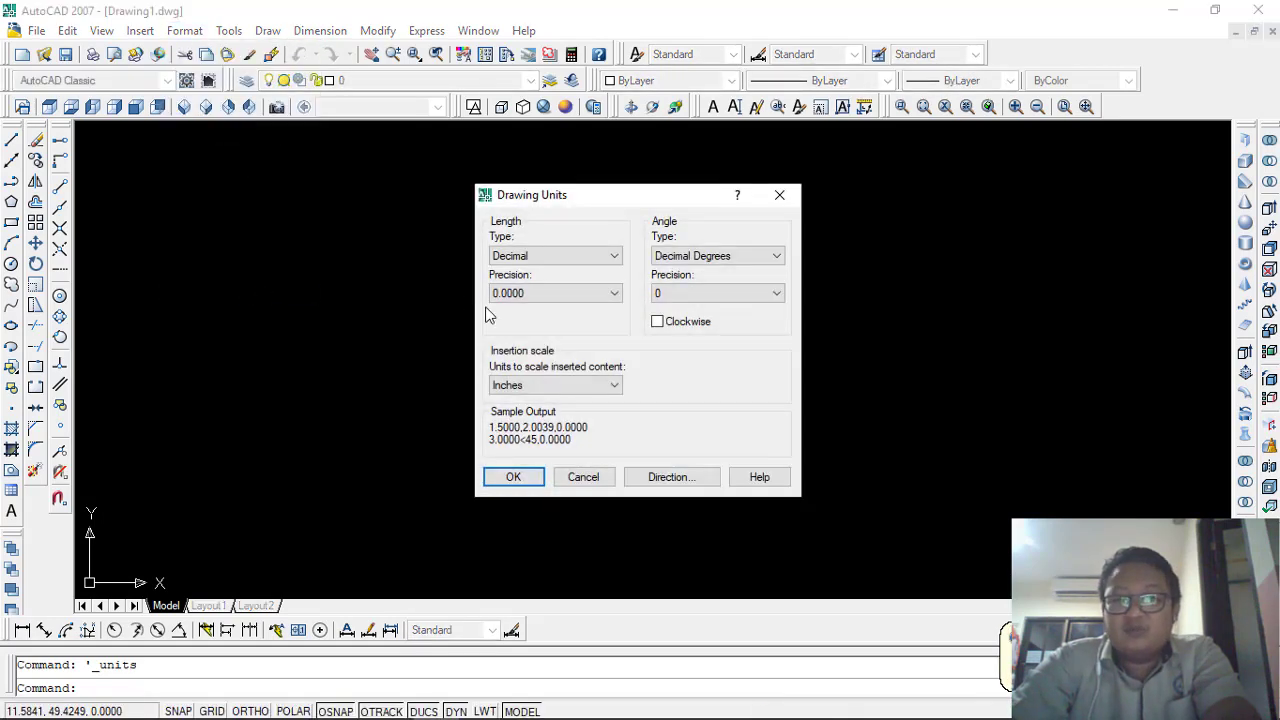
pyautogui.click(778, 196)
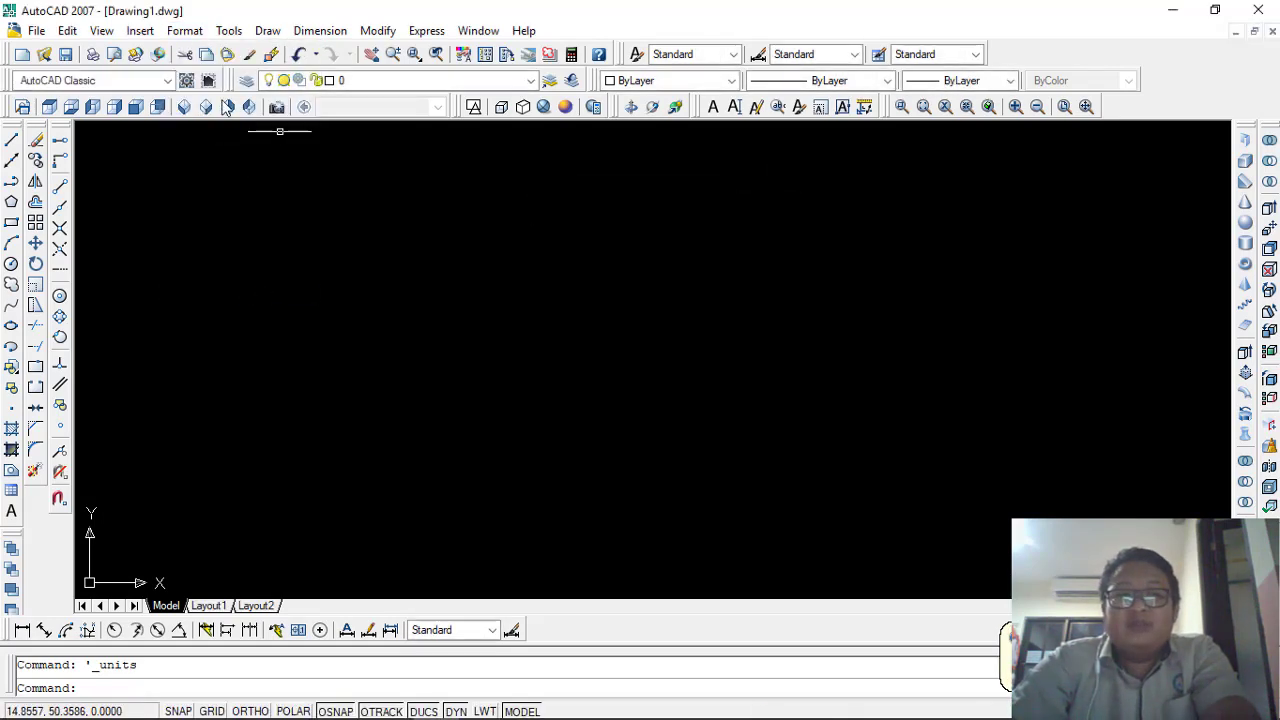
# Set the drawing units' insertion scale to Millimeters
pyautogui.click(195, 33)
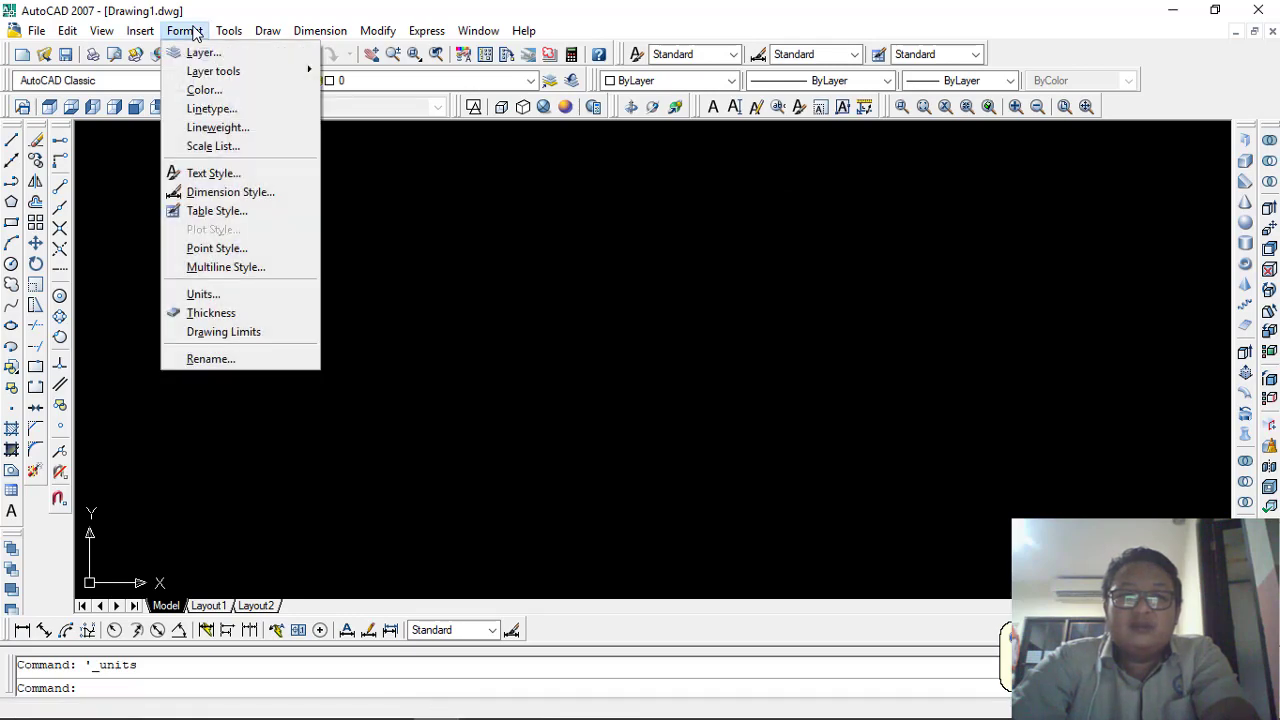
pyautogui.click(222, 298)
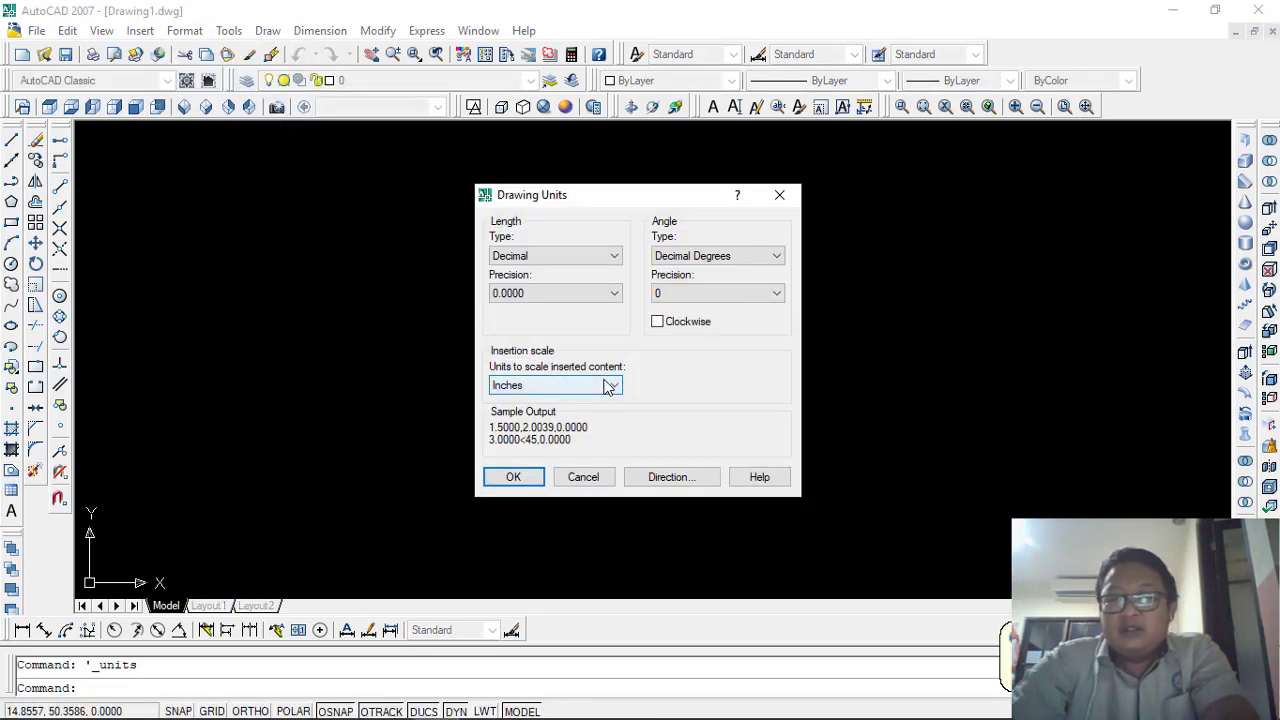
pyautogui.click(608, 386)
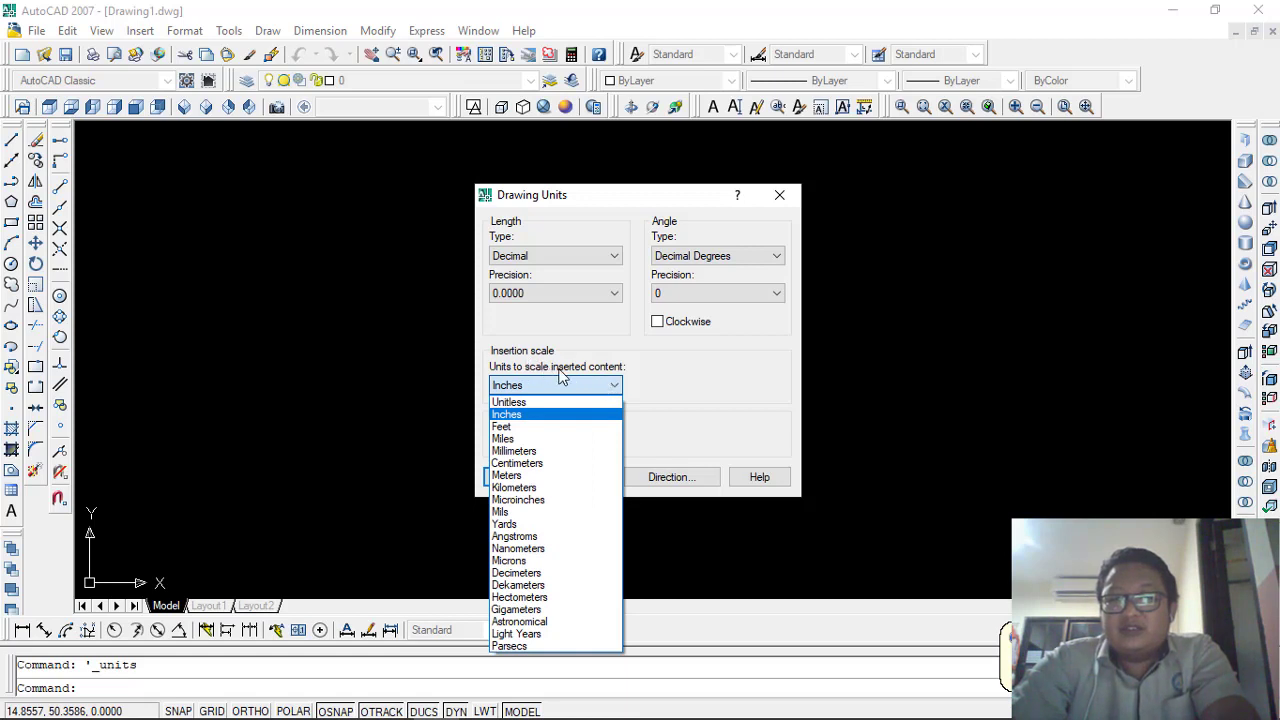
pyautogui.click(548, 453)
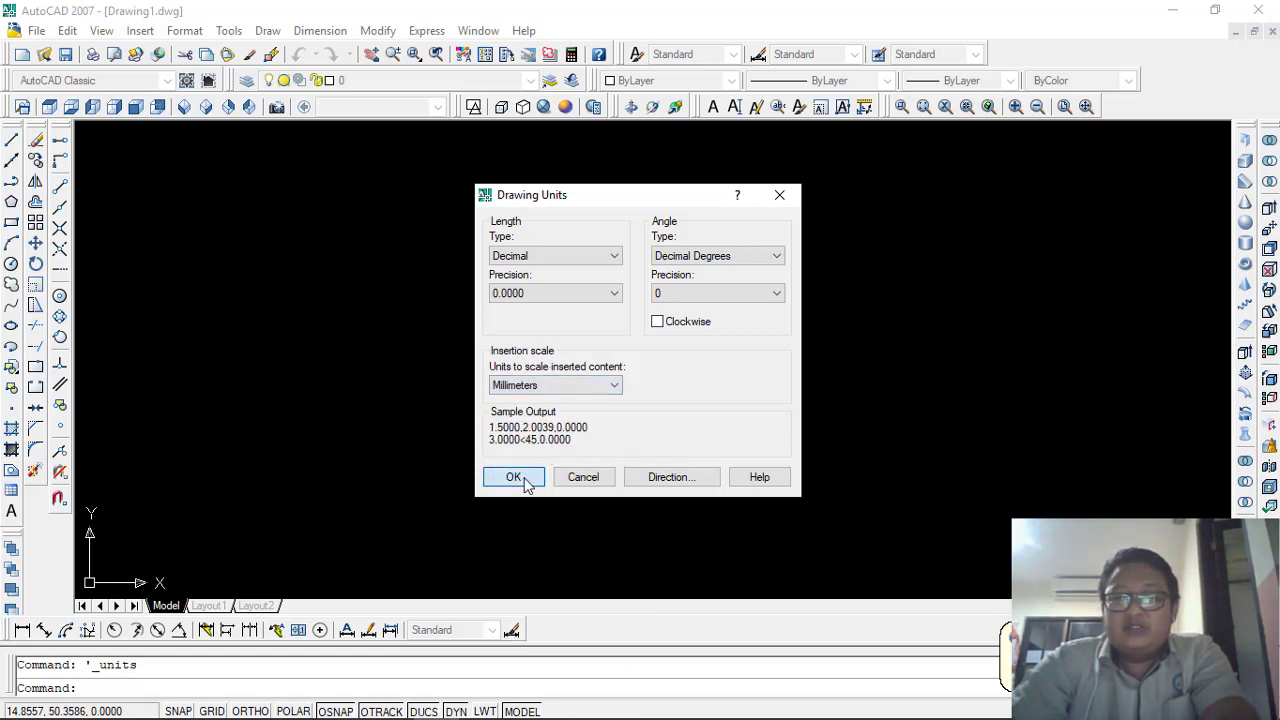
pyautogui.click(513, 478)
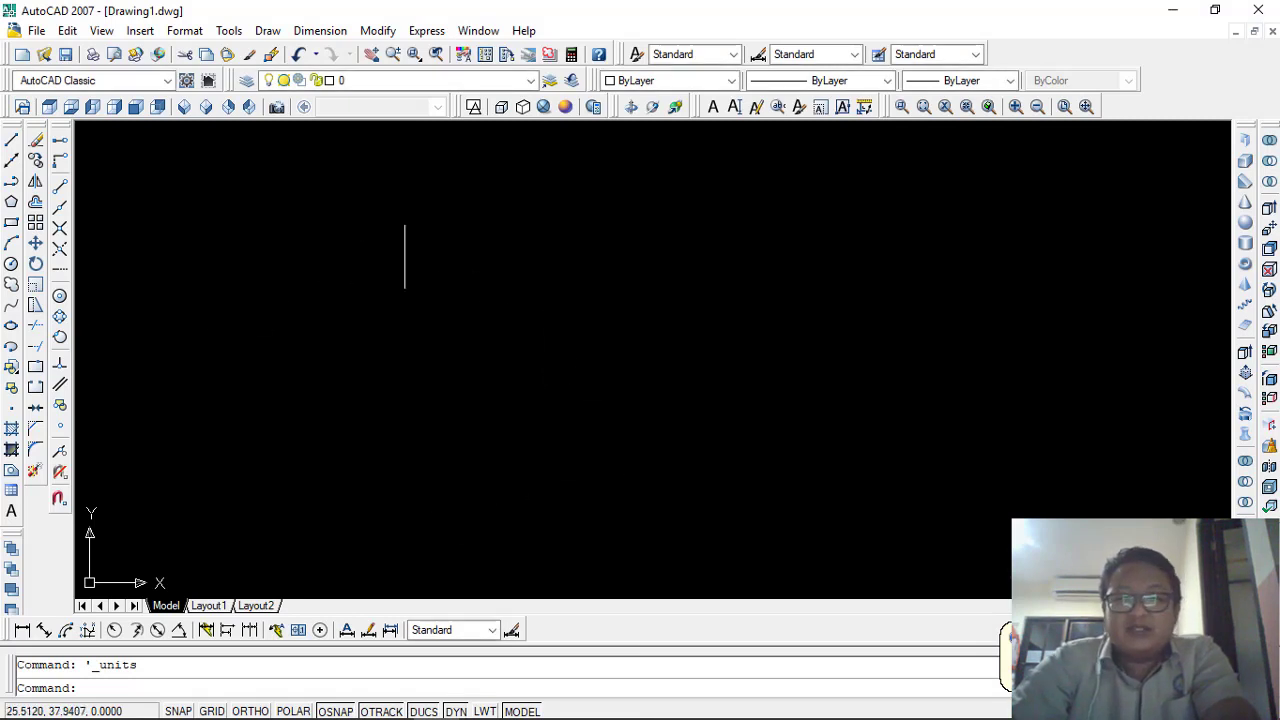
pyautogui.click(180, 31)
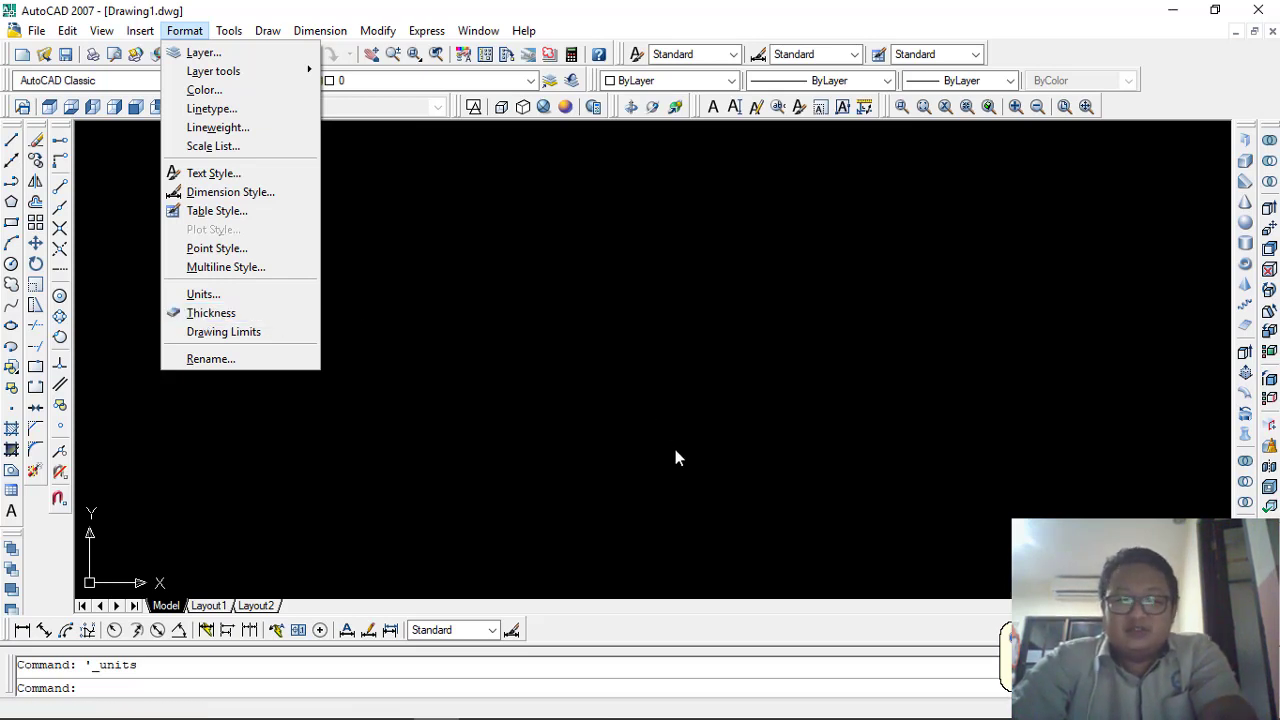
pyautogui.moveTo(741, 712)
pyautogui.click(574, 700)
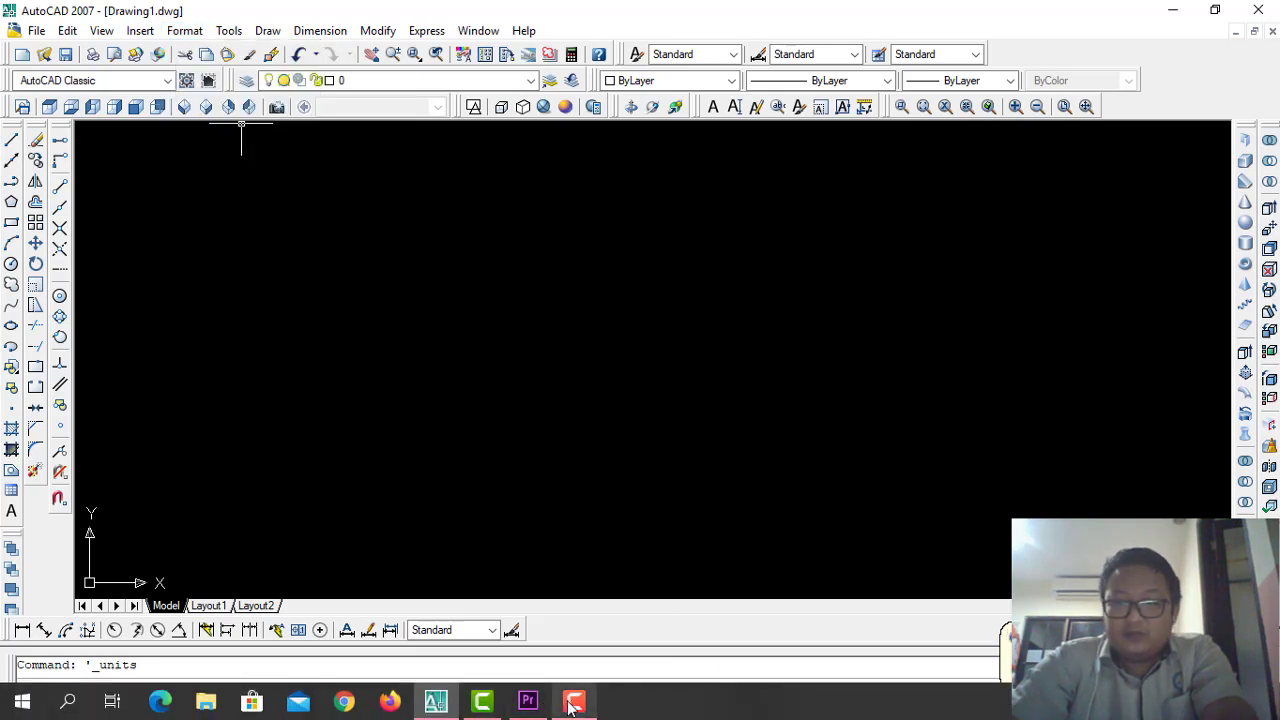
pyautogui.click(812, 503)
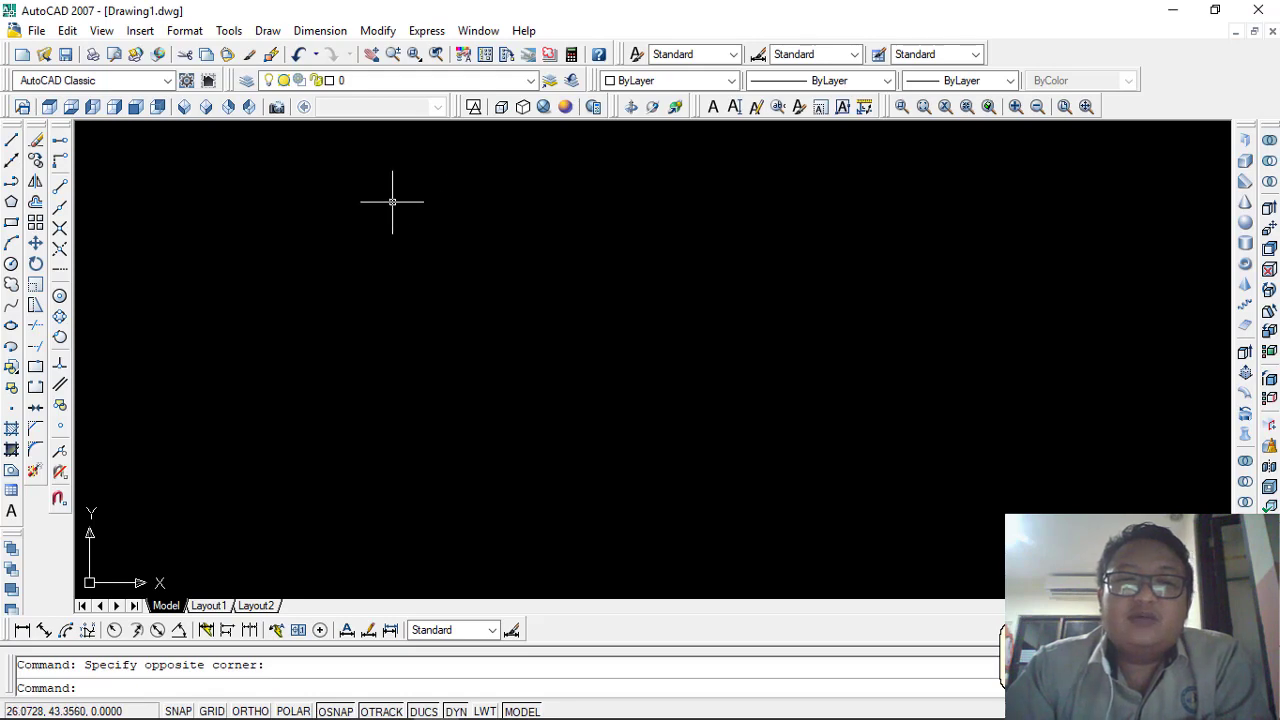
pyautogui.click(266, 31)
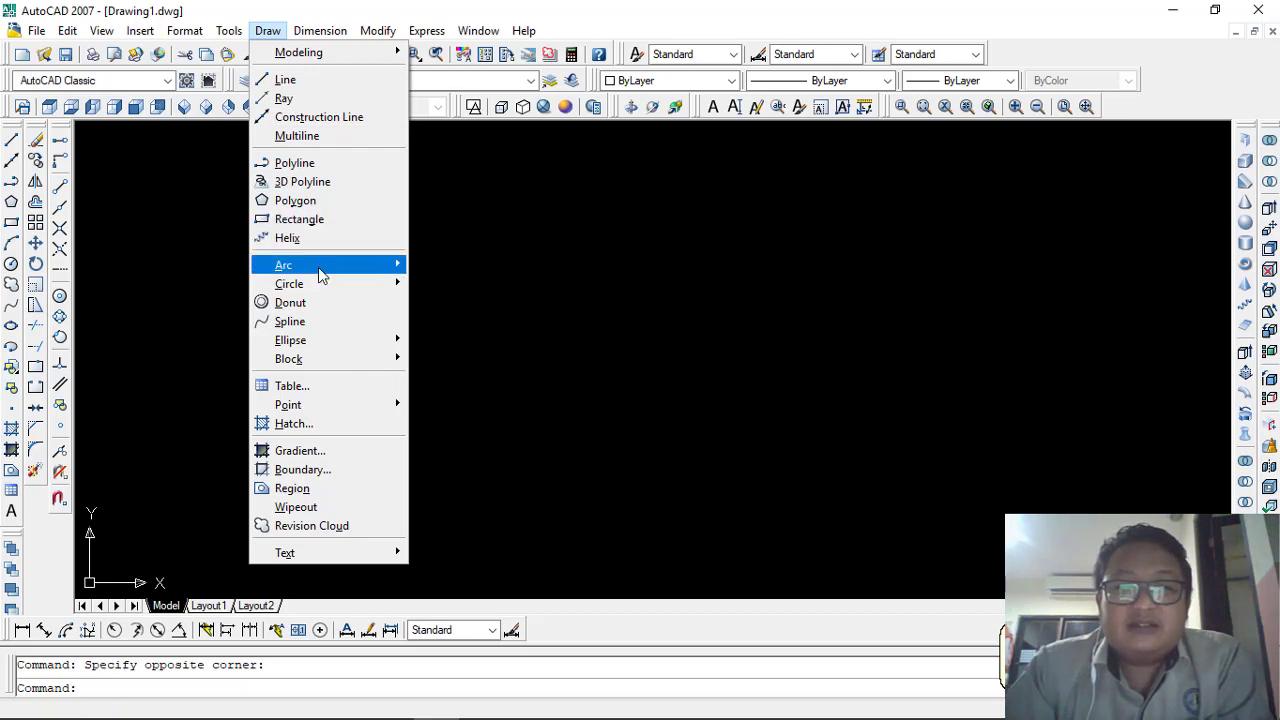
pyautogui.moveTo(323, 284)
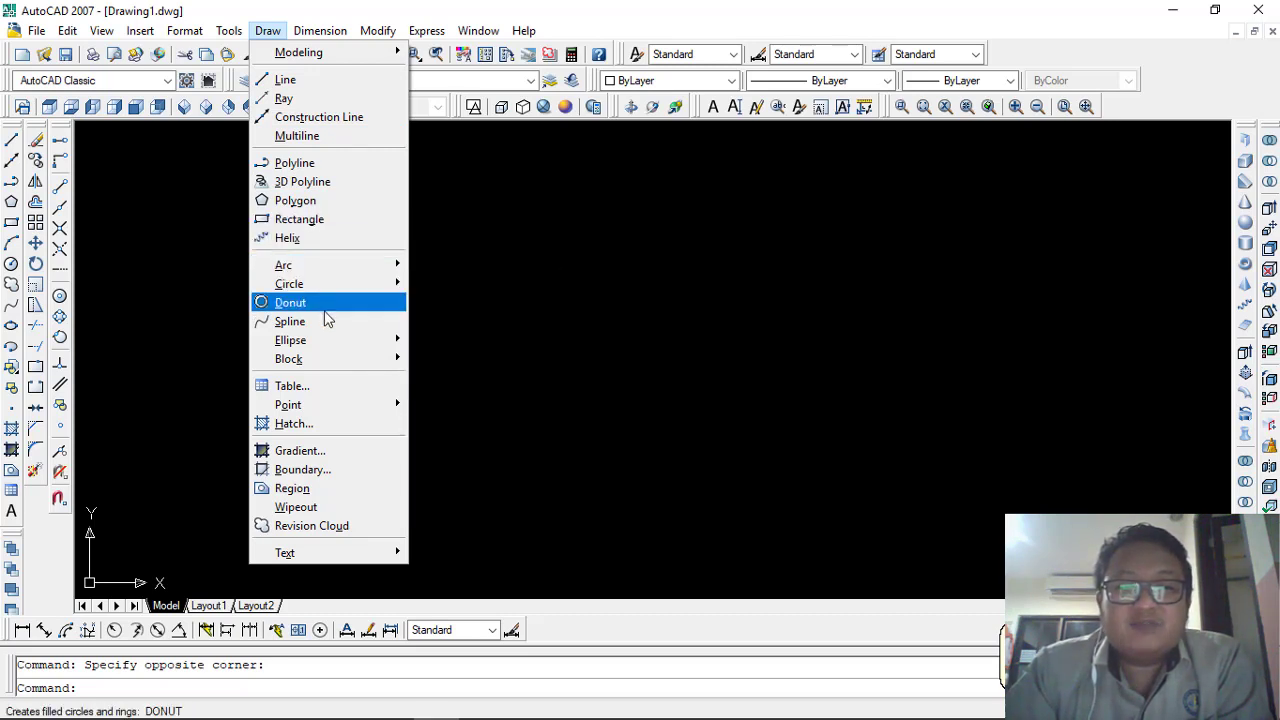
pyautogui.moveTo(330, 358)
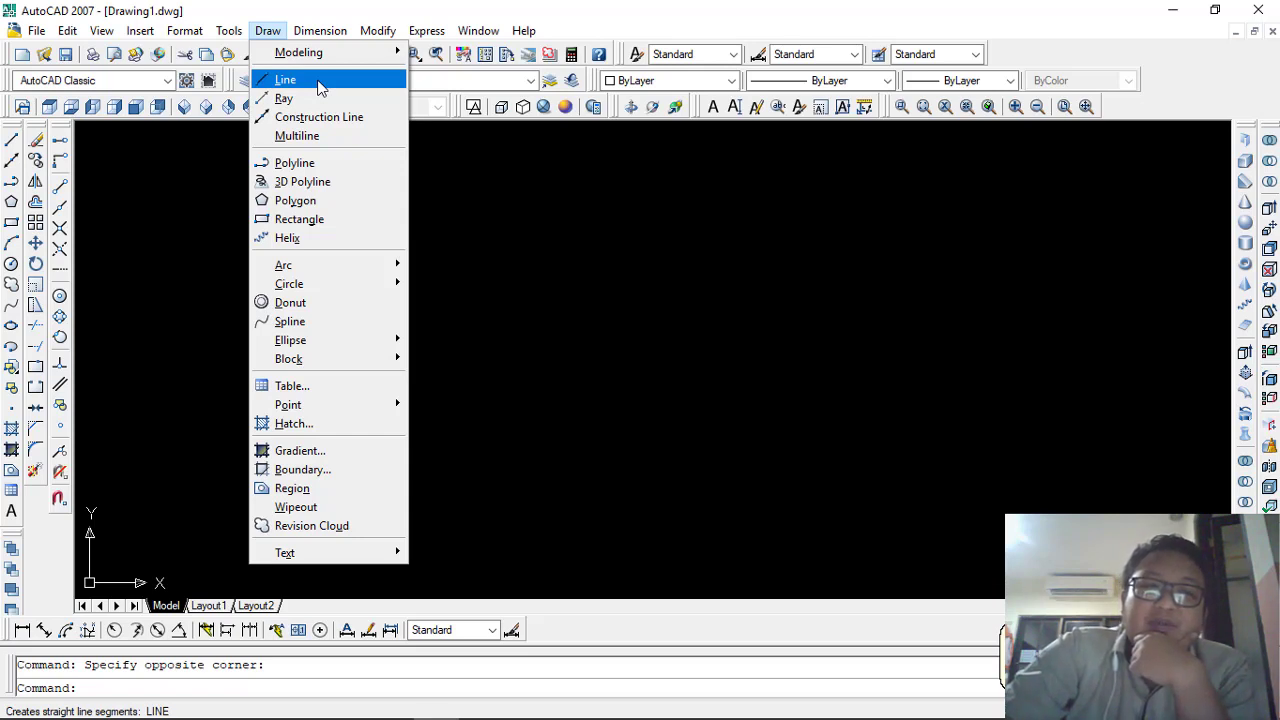
pyautogui.click(460, 205)
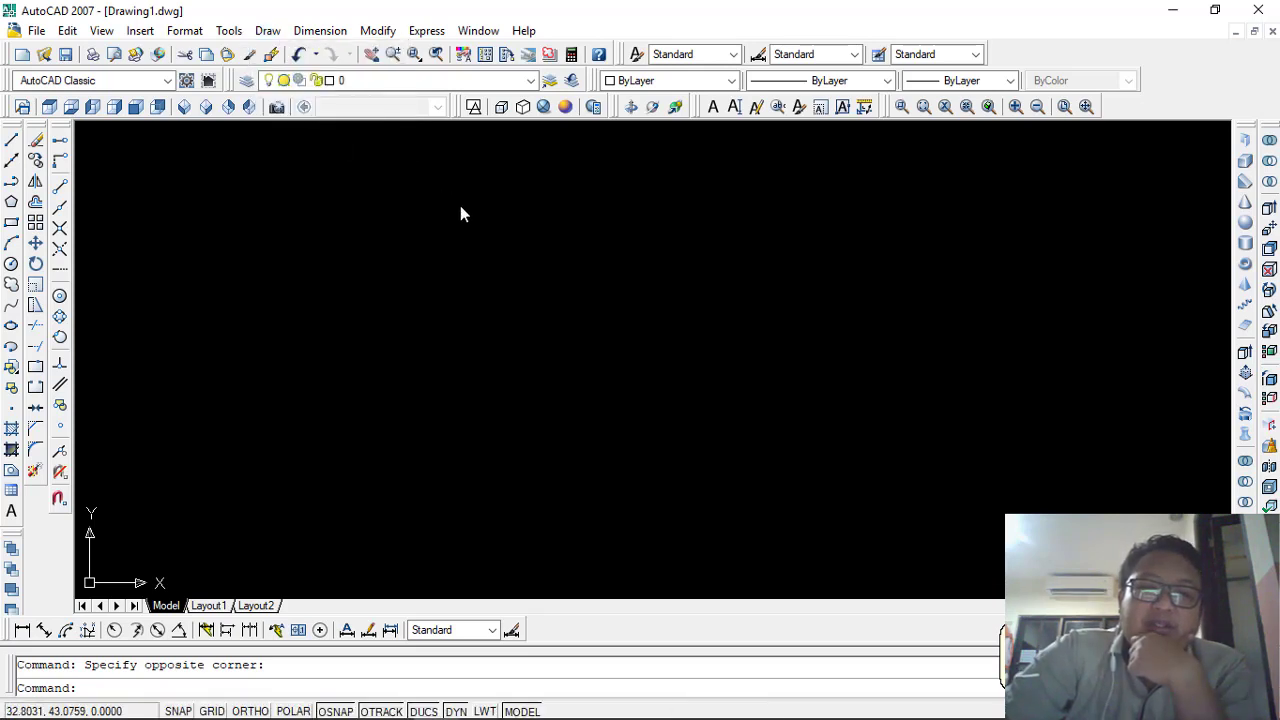
pyautogui.click(460, 205)
pyautogui.click(287, 275)
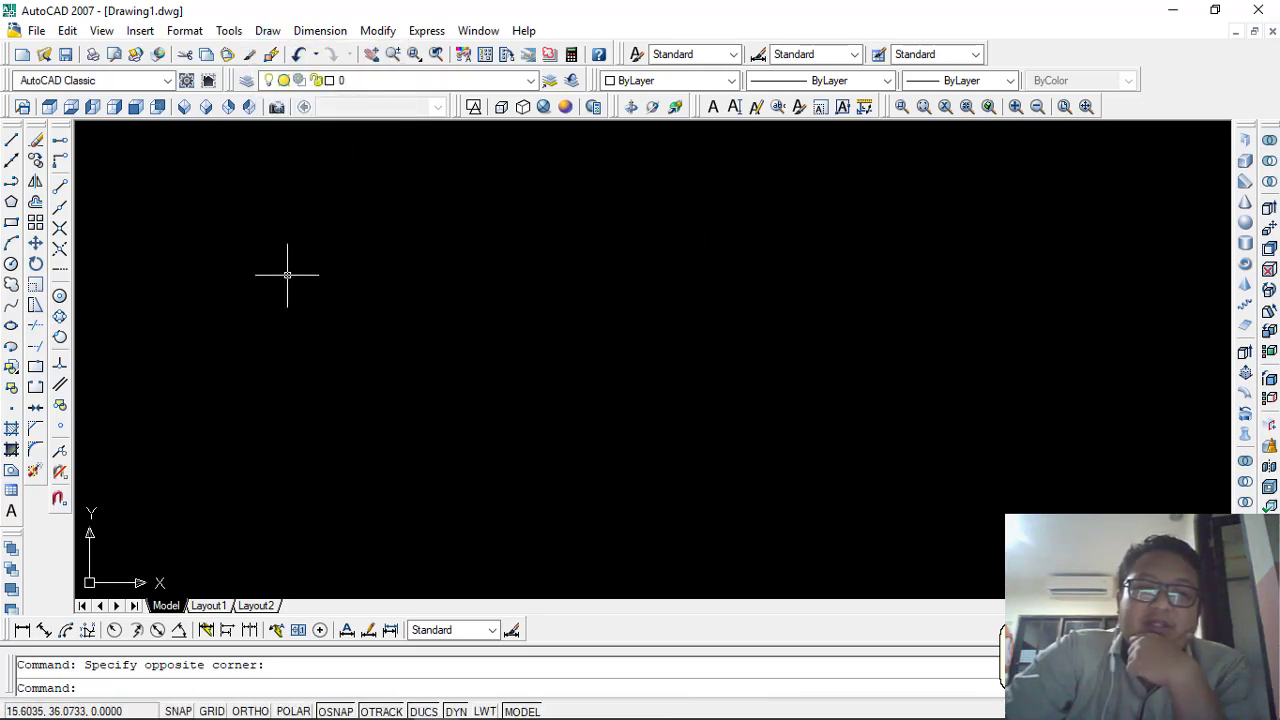
# Draw a horizontal line 100 mm long with the Line command, with Ortho mode turned on
pyautogui.click(267, 33)
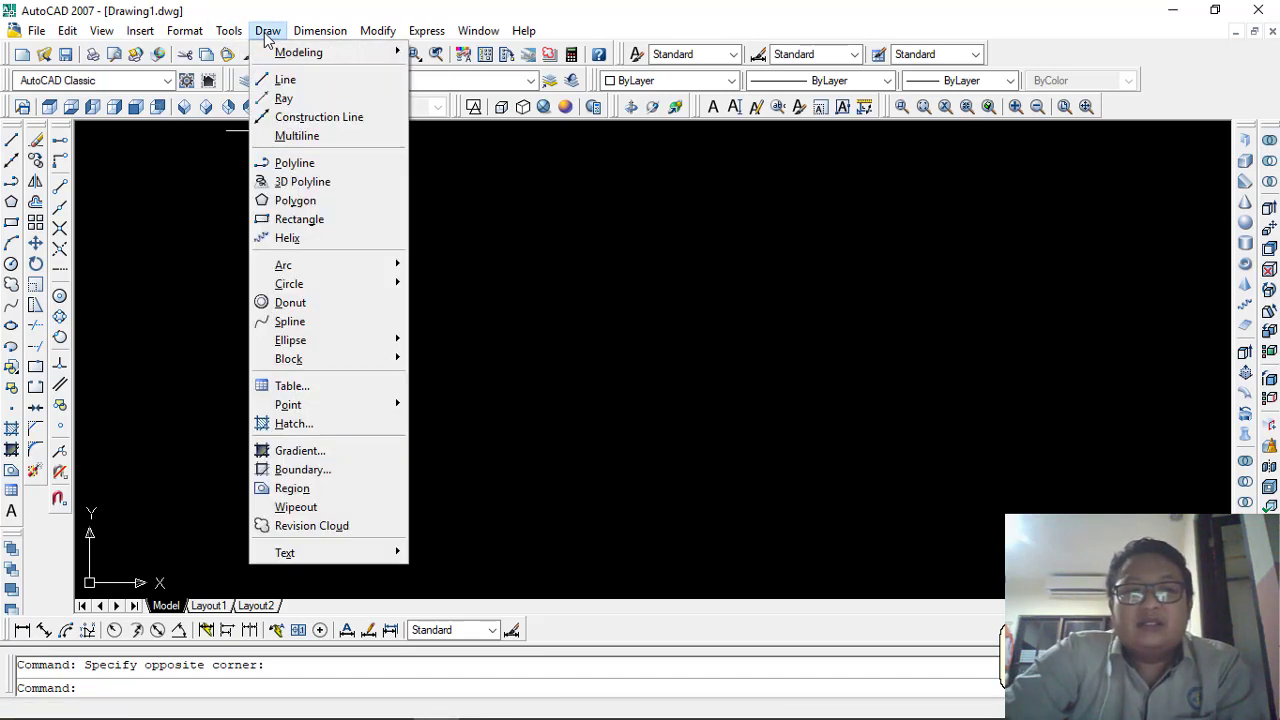
pyautogui.click(267, 31)
pyautogui.click(267, 31)
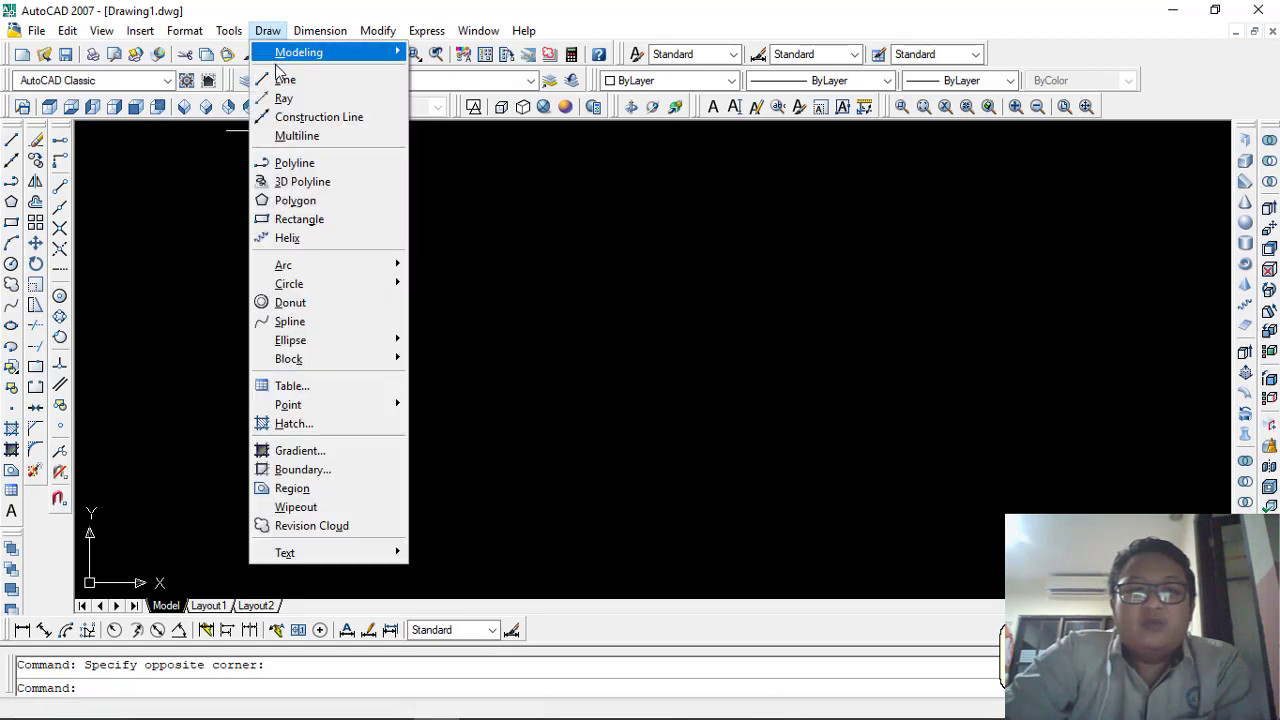
pyautogui.click(328, 83)
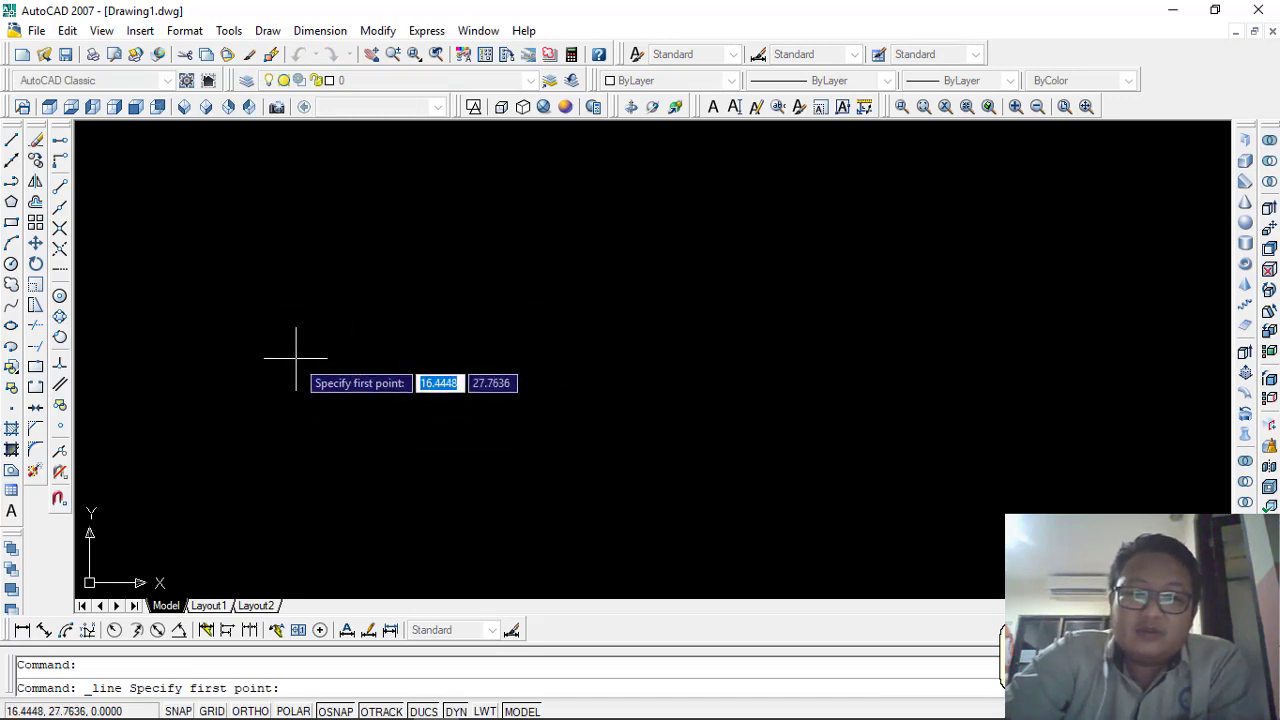
pyautogui.click(274, 343)
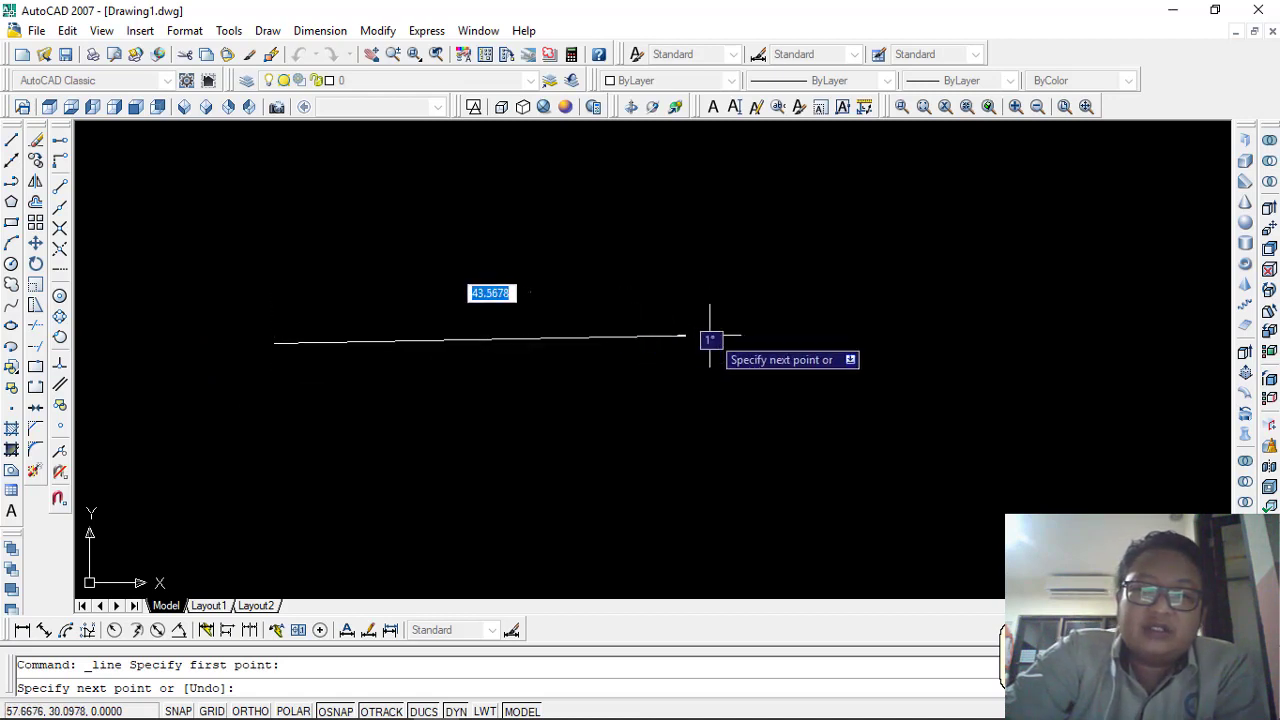
pyautogui.moveTo(366, 344)
pyautogui.mouseDown(button='middle')
pyautogui.moveTo(556, 354)
pyautogui.moveTo(386, 337)
pyautogui.mouseUp(button='middle')
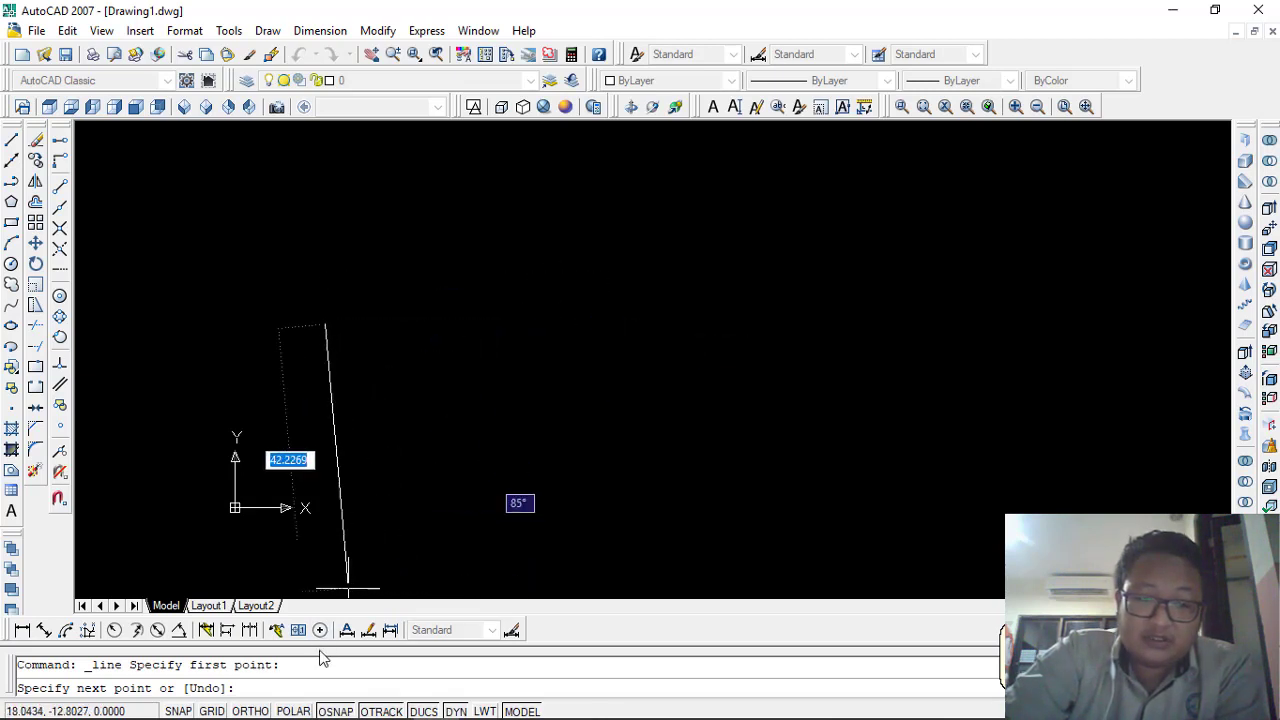
pyautogui.click(250, 711)
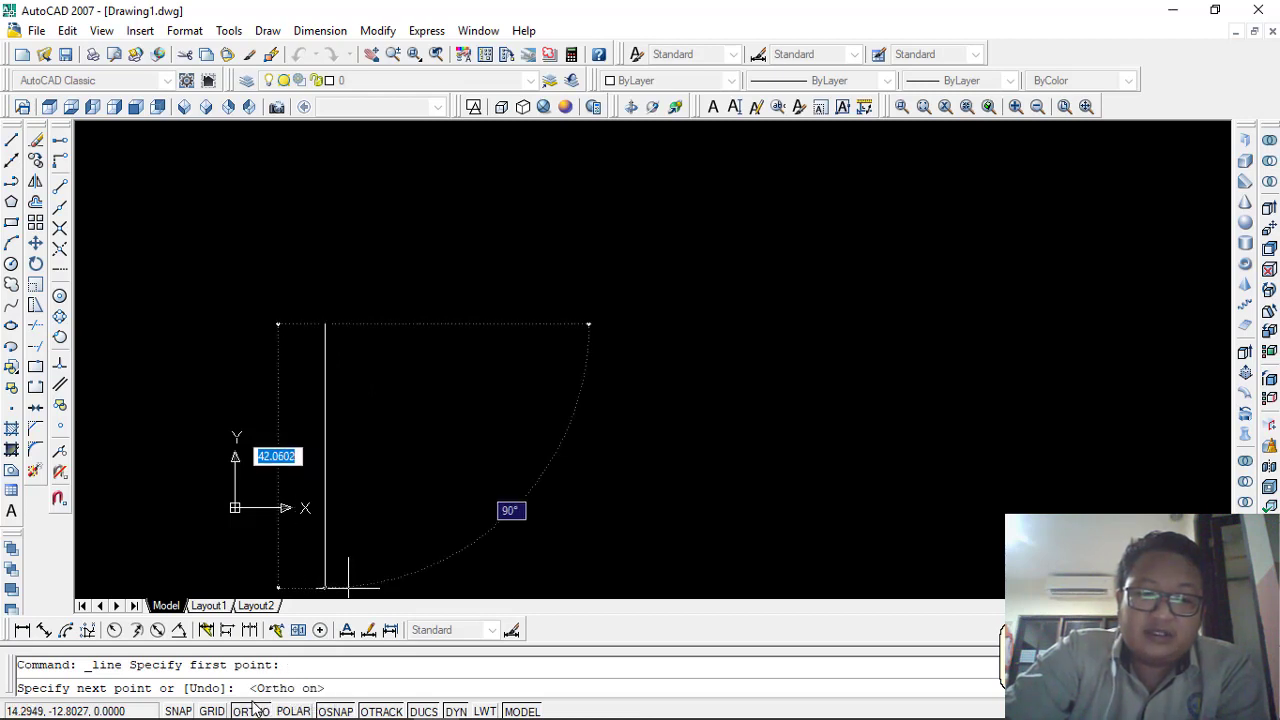
pyautogui.click(254, 711)
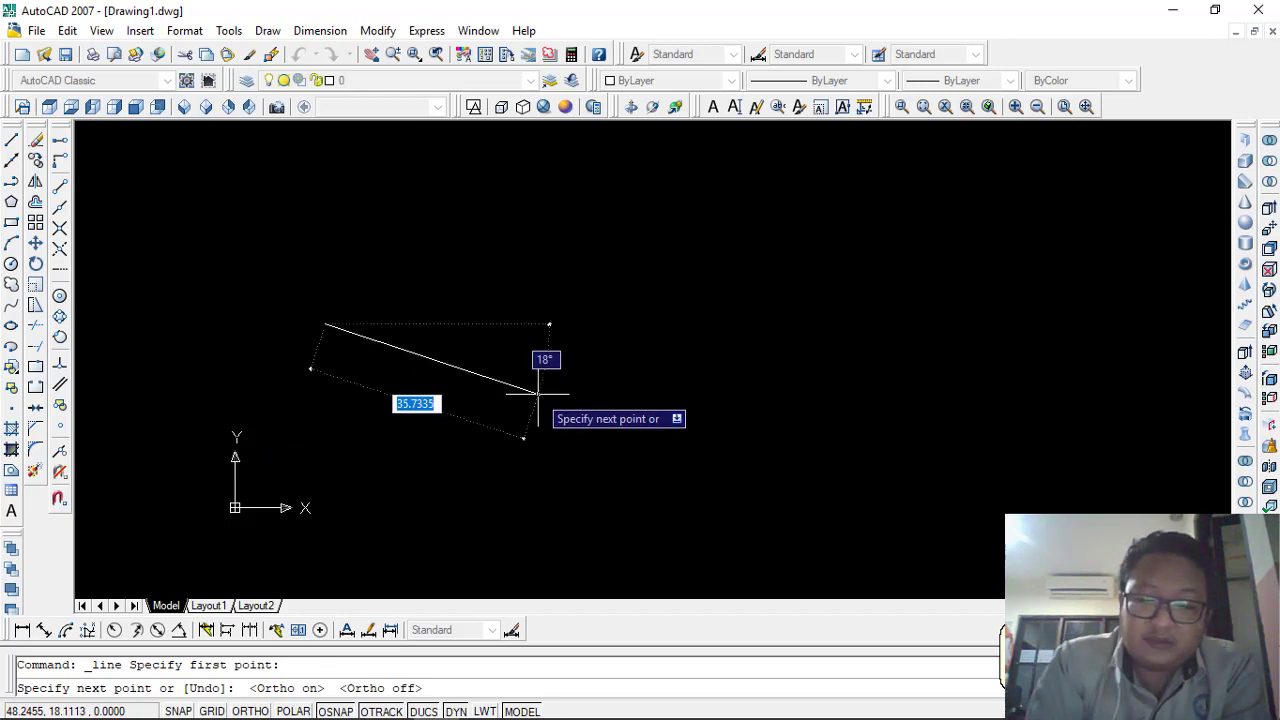
pyautogui.press('F8')
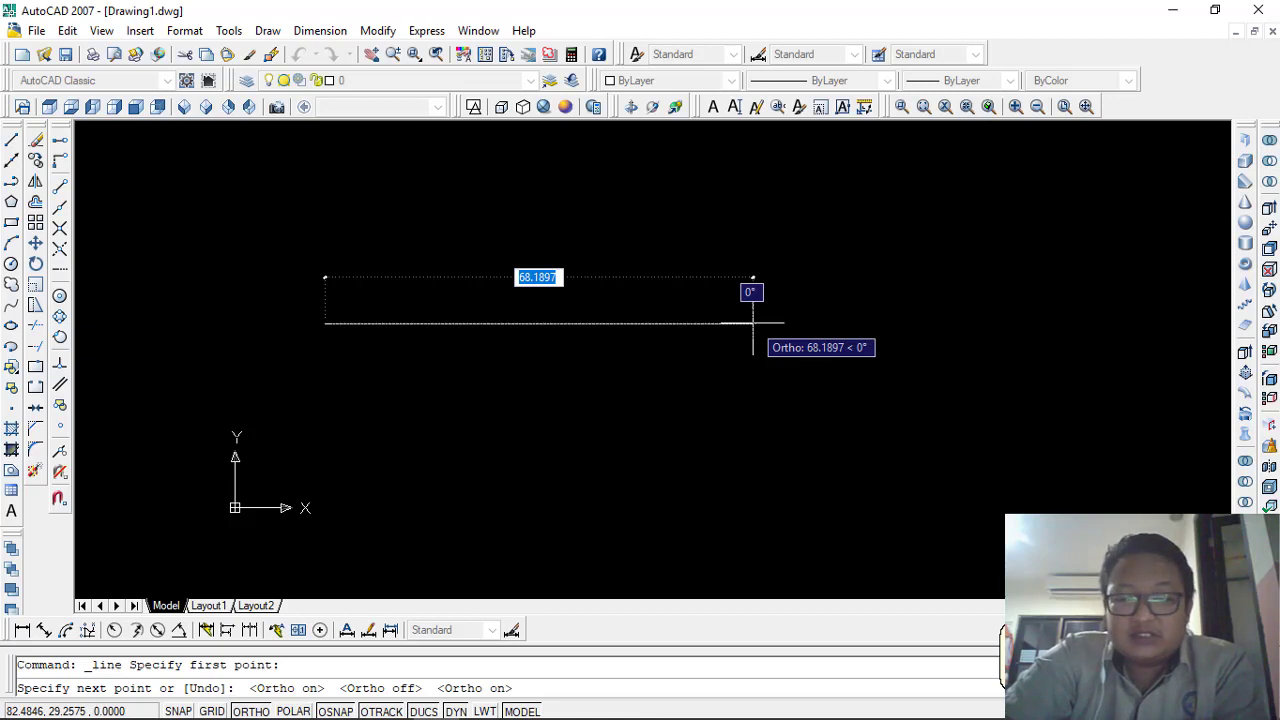
pyautogui.write('100')
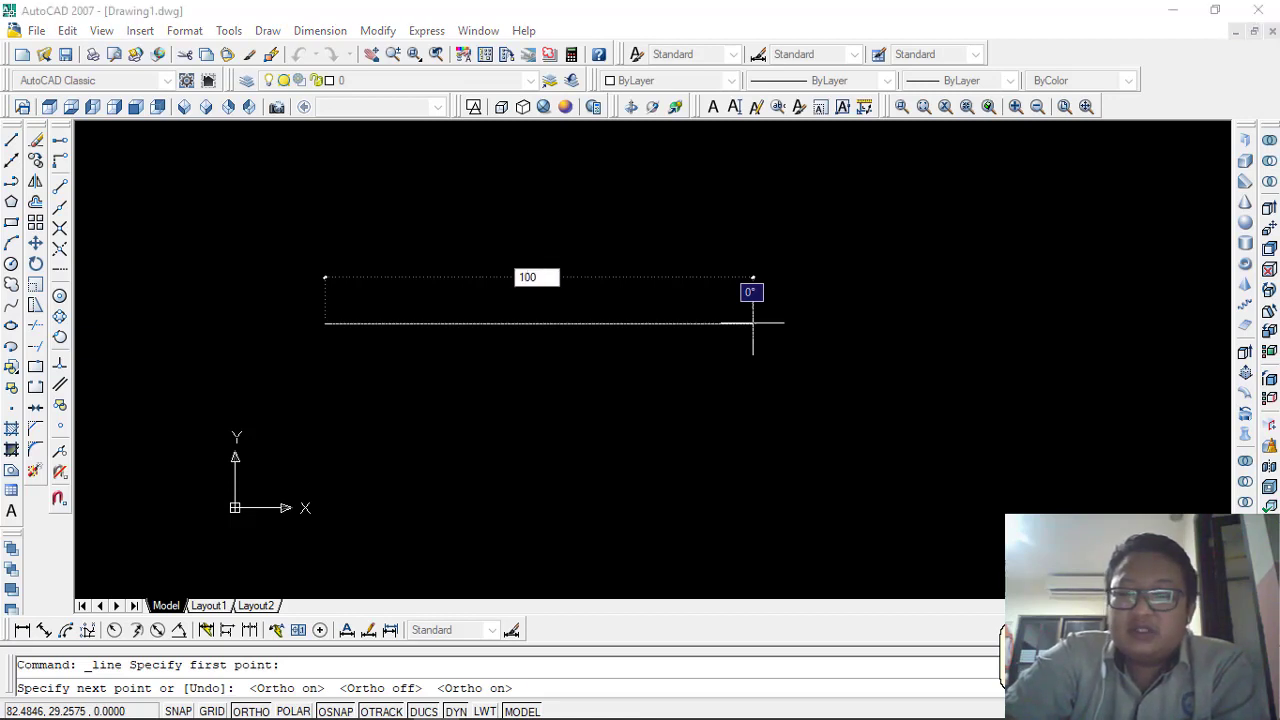
pyautogui.press('Return')
pyautogui.press('Escape')
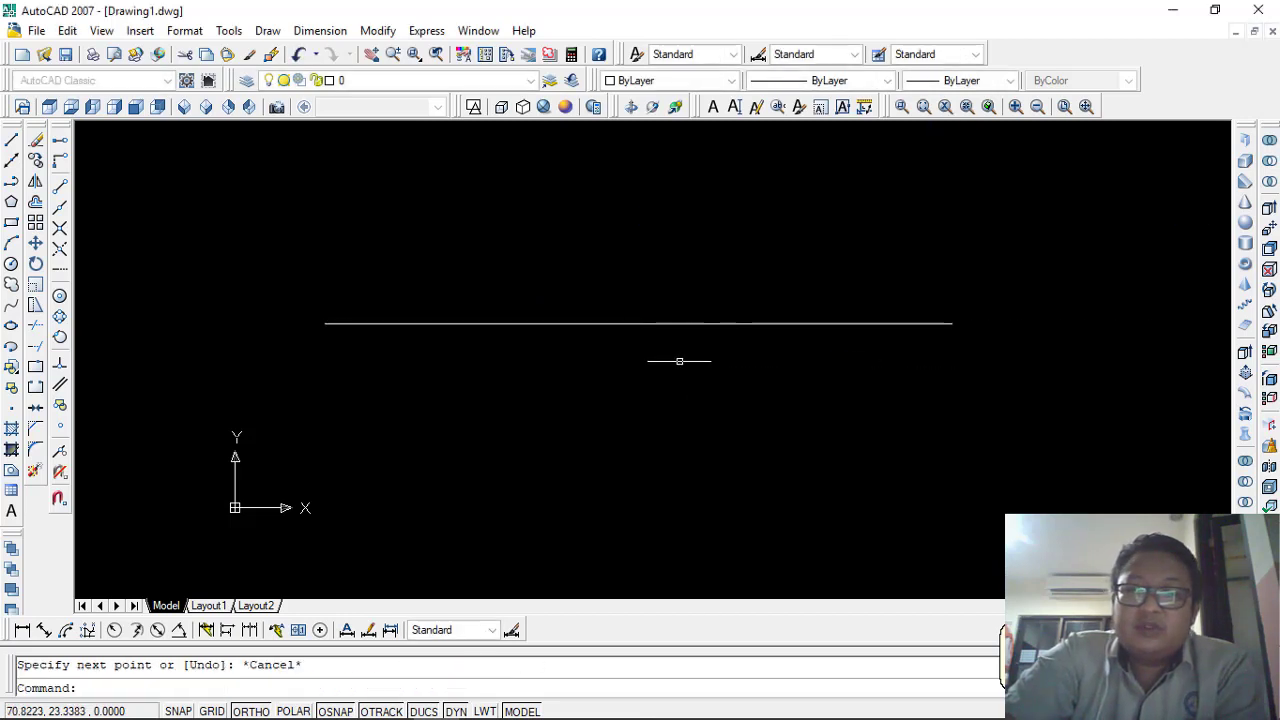
pyautogui.scroll(-1, 667, 351)
pyautogui.scroll(2, 664, 338)
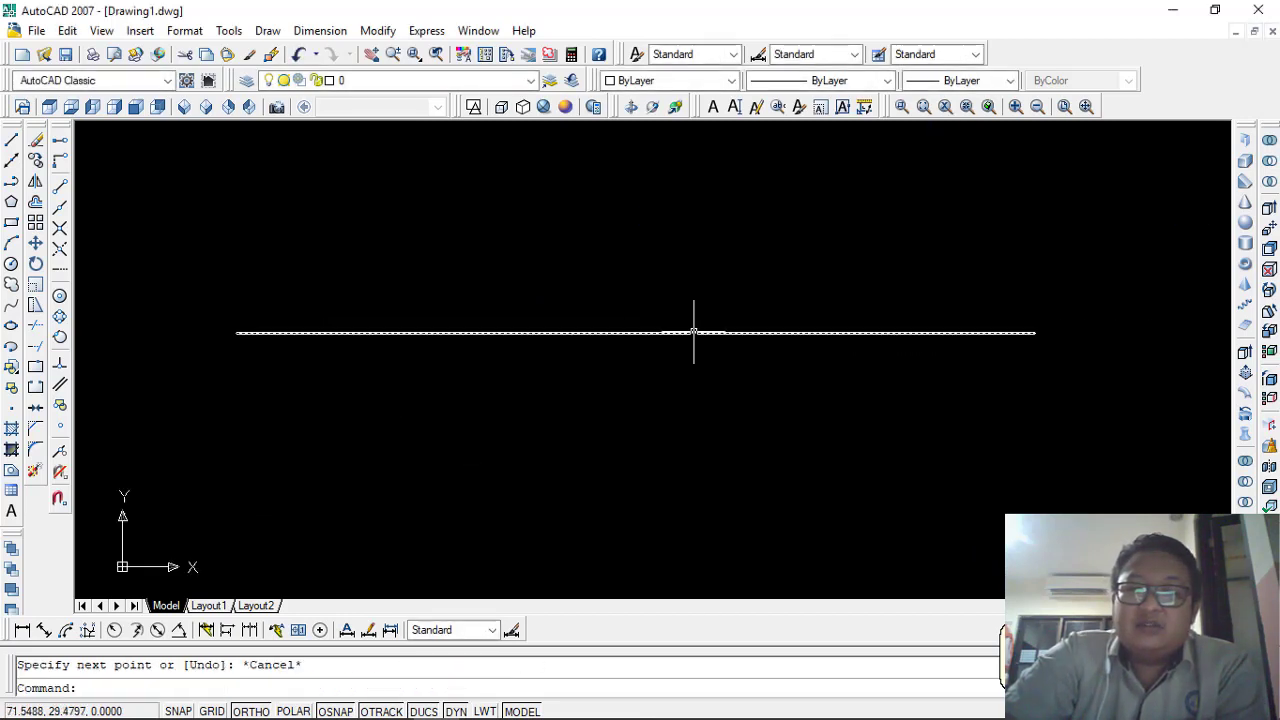
pyautogui.click(693, 331)
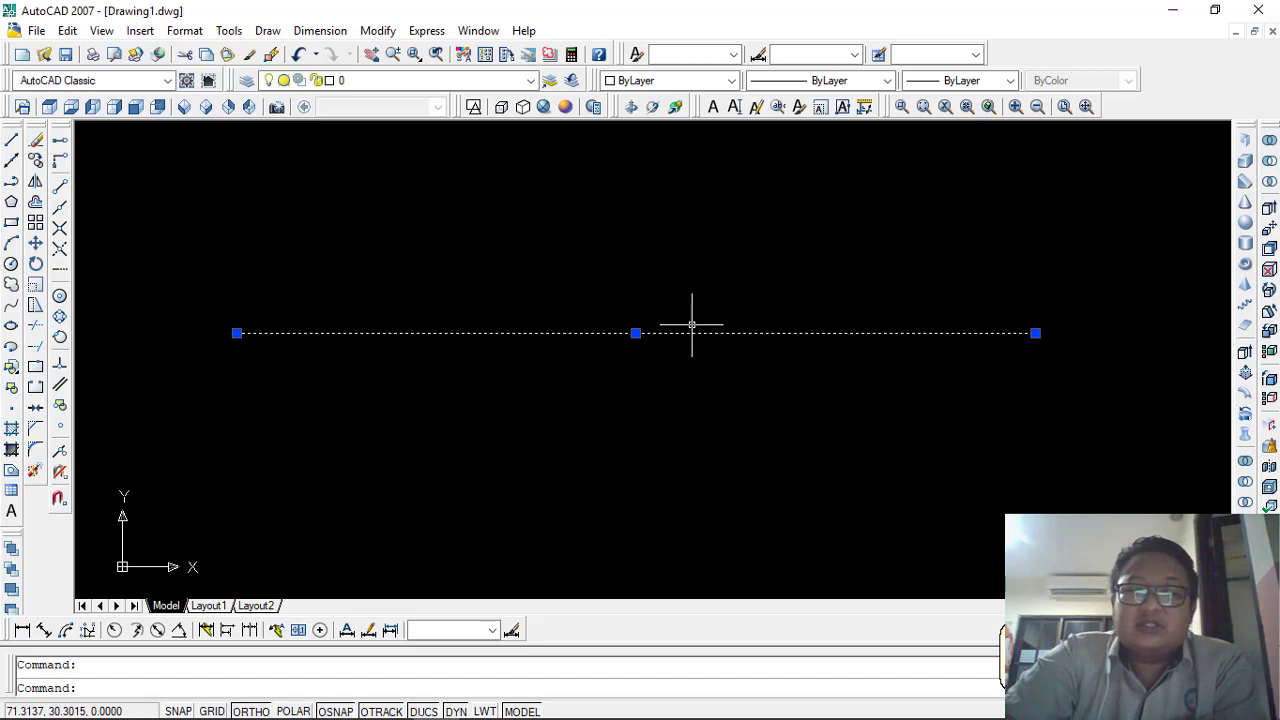
pyautogui.press('Escape')
pyautogui.scroll(-5, 575, 294)
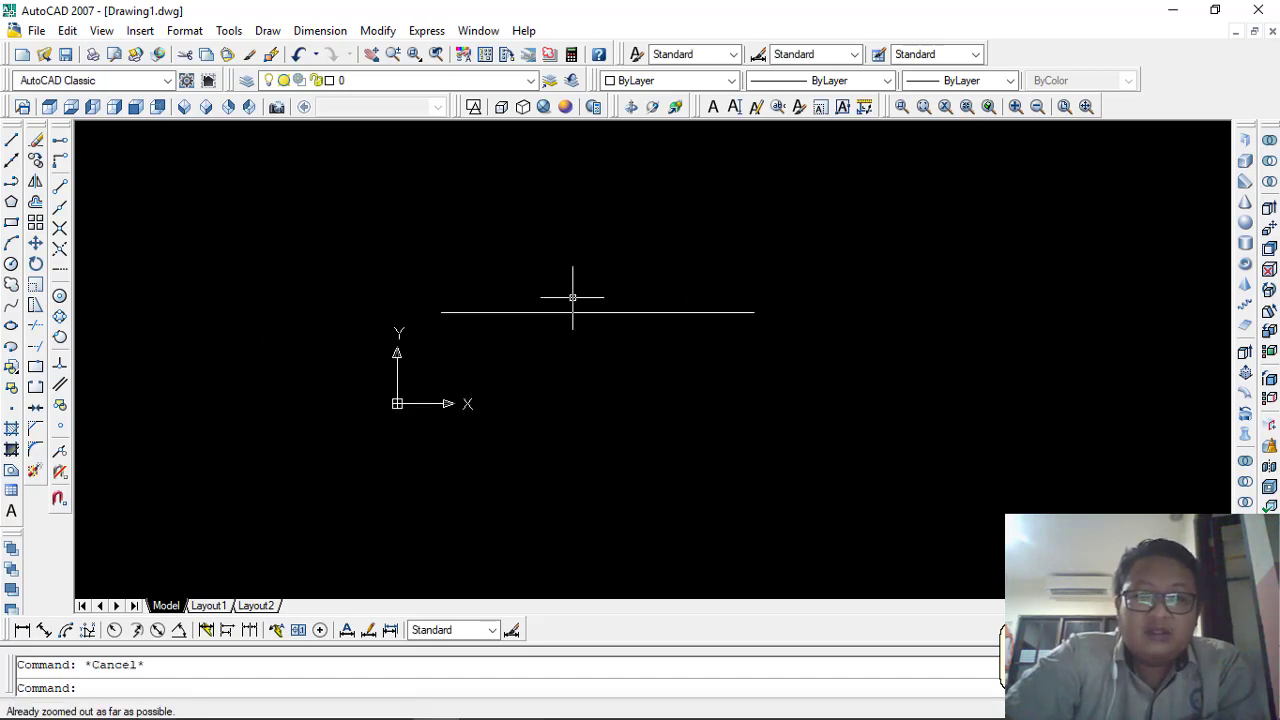
pyautogui.moveTo(571, 294); pyautogui.dragTo(560, 337, button='middle')
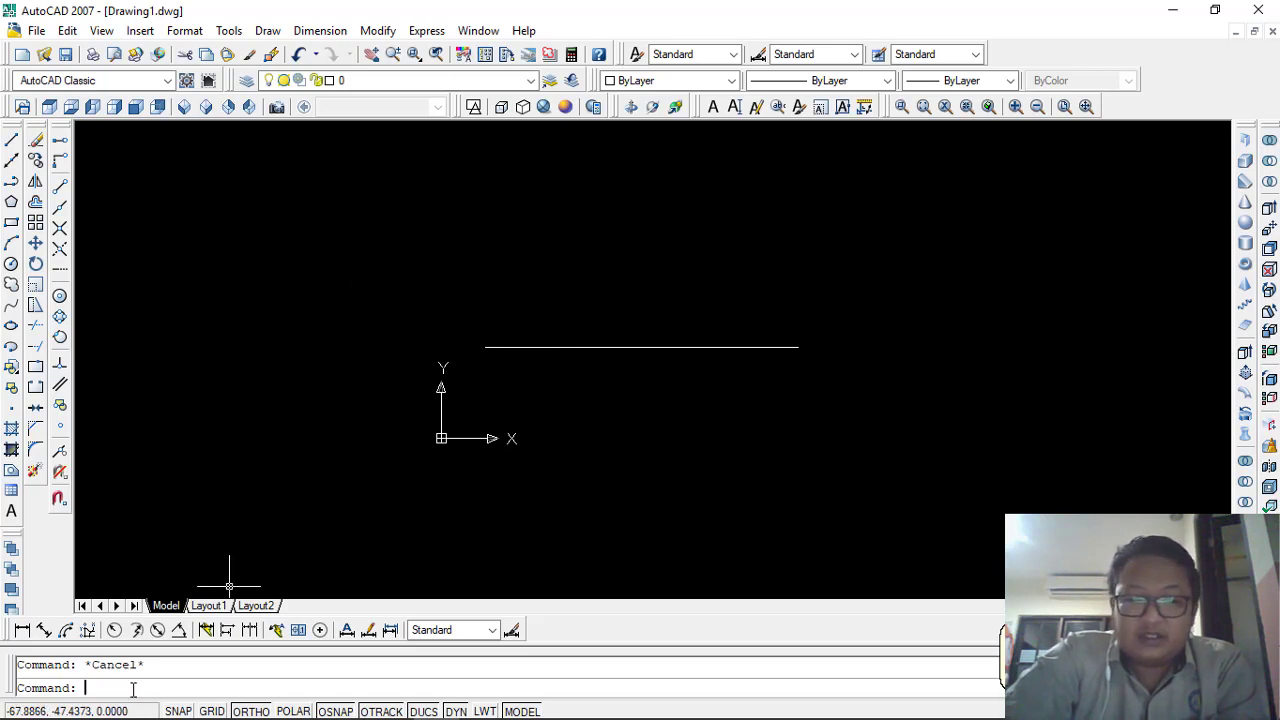
# Draw a vertical line 150 mm long upward, to the left of the horizontal line
pyautogui.press('Return')
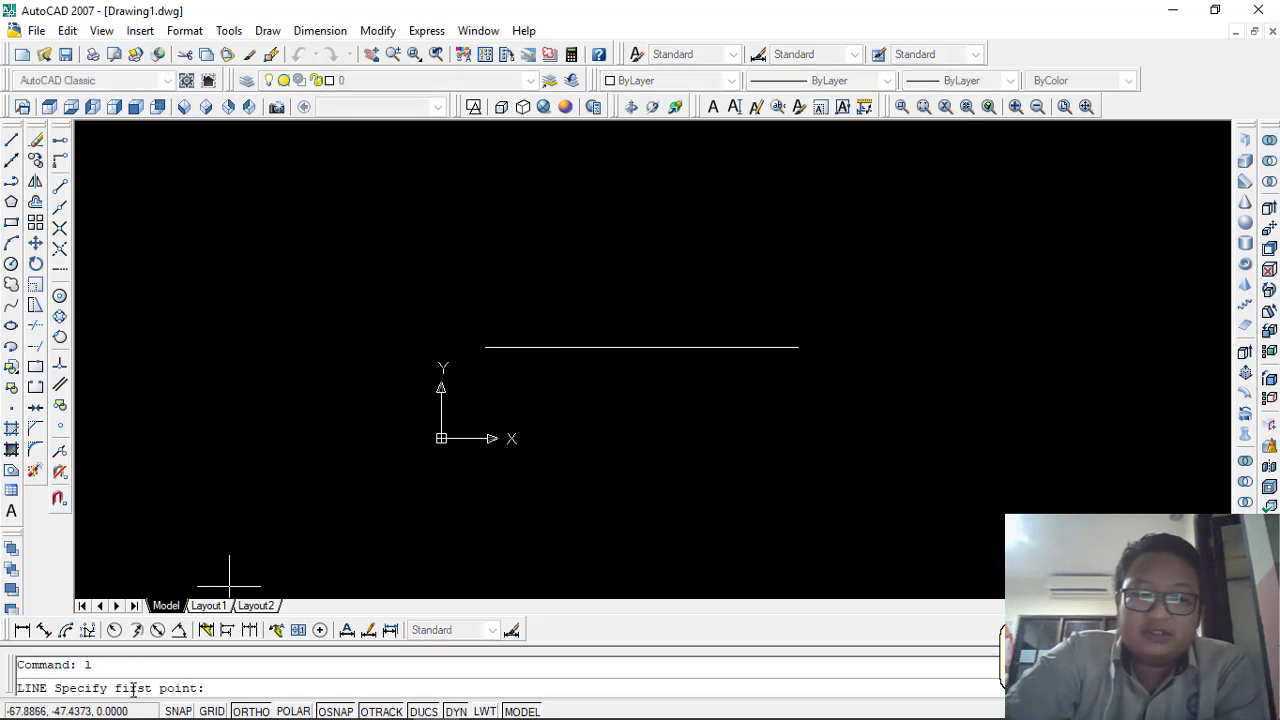
pyautogui.press('Escape')
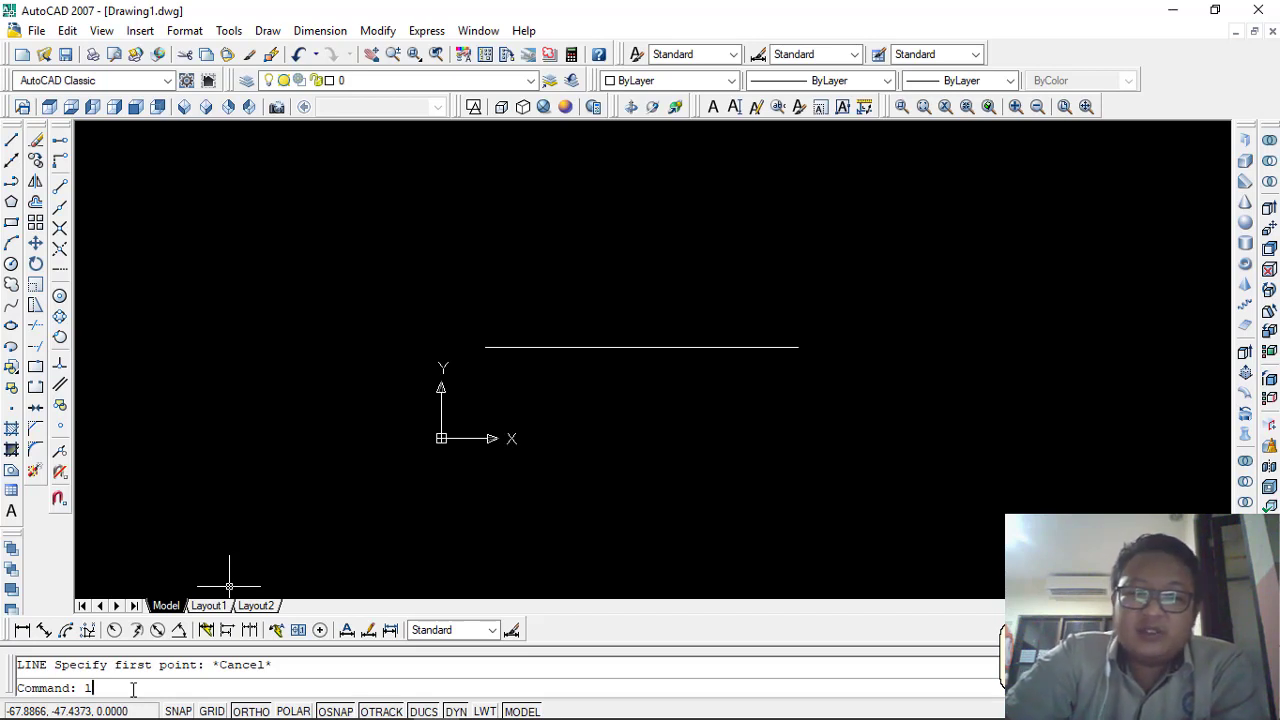
pyautogui.write('l')
pyautogui.press('Return')
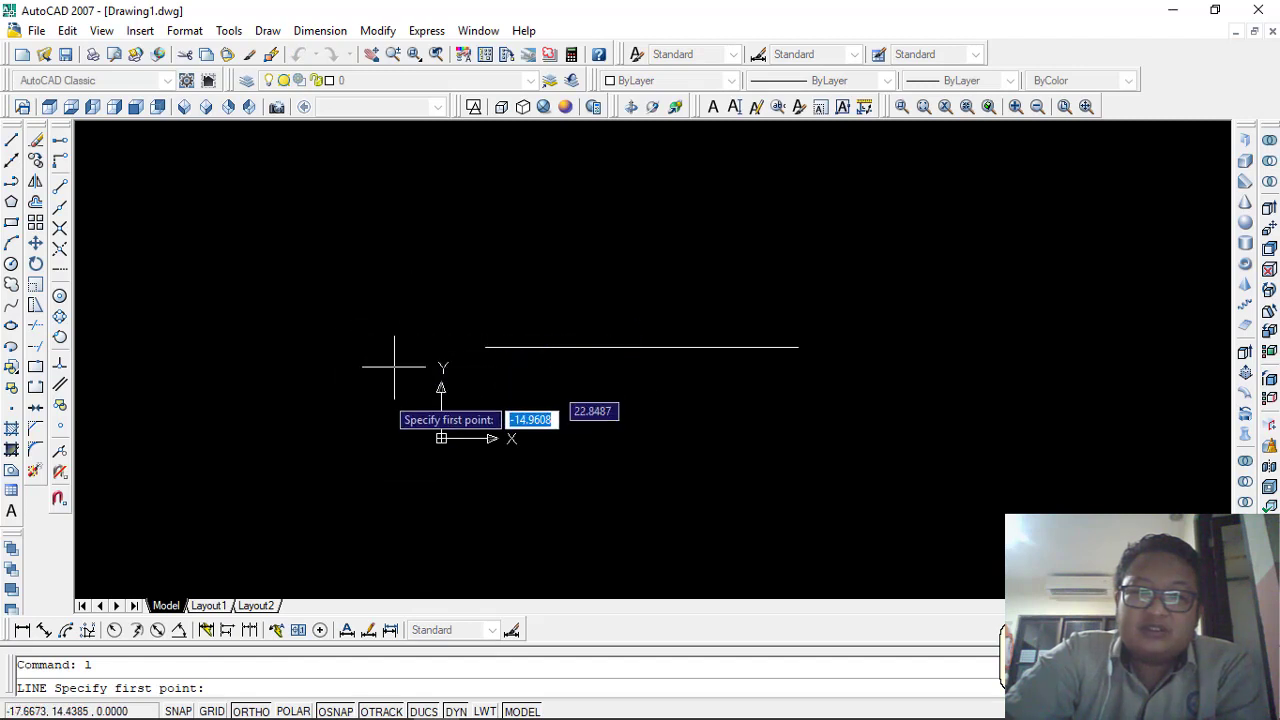
pyautogui.click(382, 422)
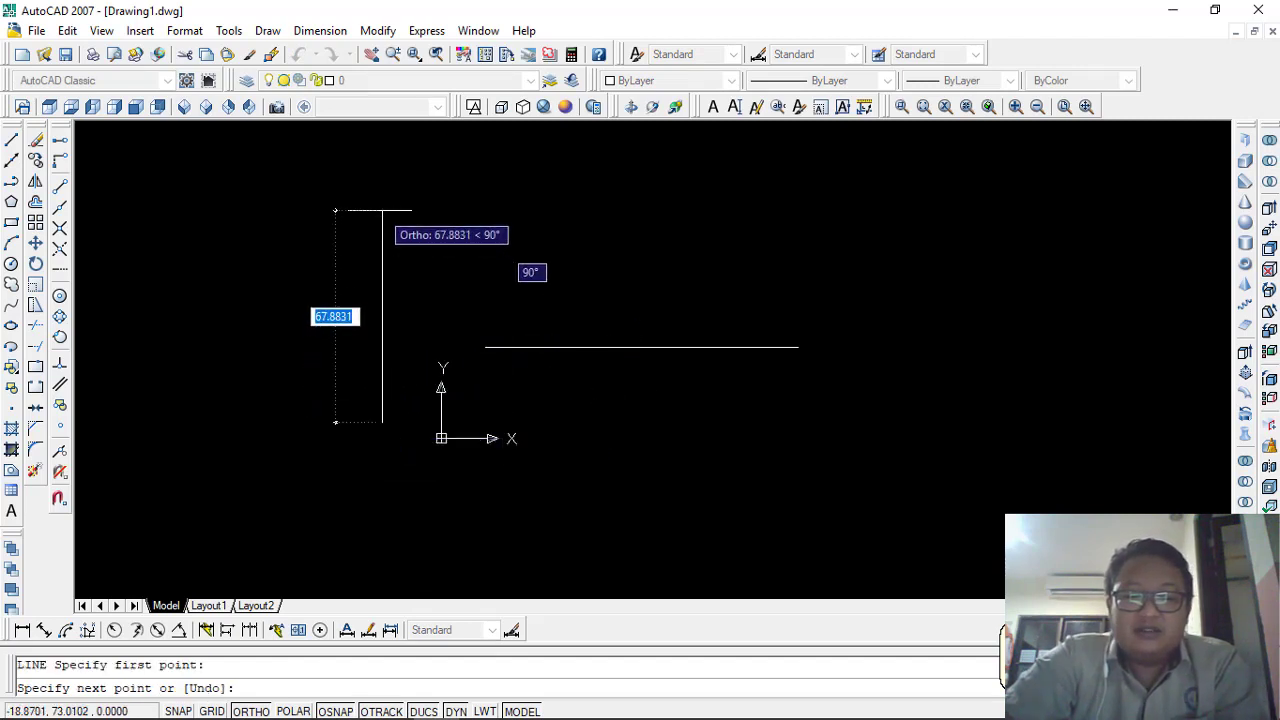
pyautogui.write('1')
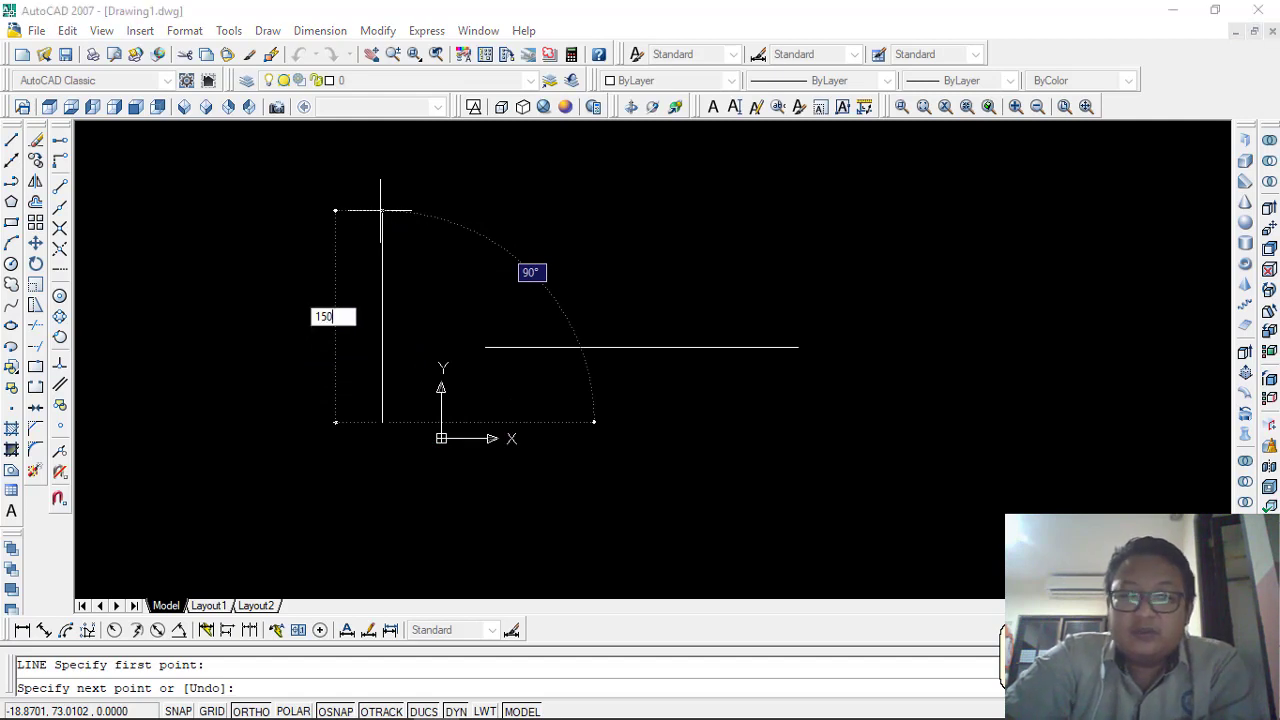
pyautogui.write('50')
pyautogui.press('Return')
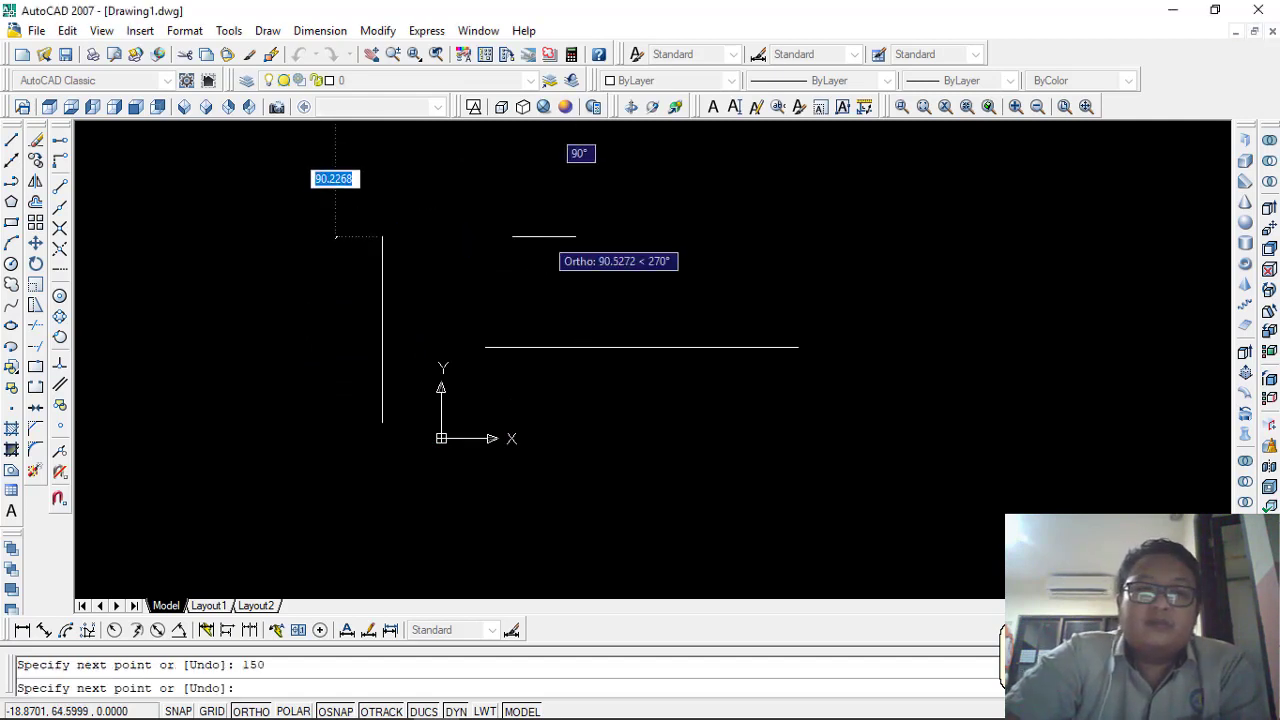
pyautogui.press('Escape')
# Delete the vertical line beside the horizontal line
pyautogui.scroll(-1, 429, 263)
pyautogui.moveTo(429, 263); pyautogui.dragTo(429, 394, button='middle')
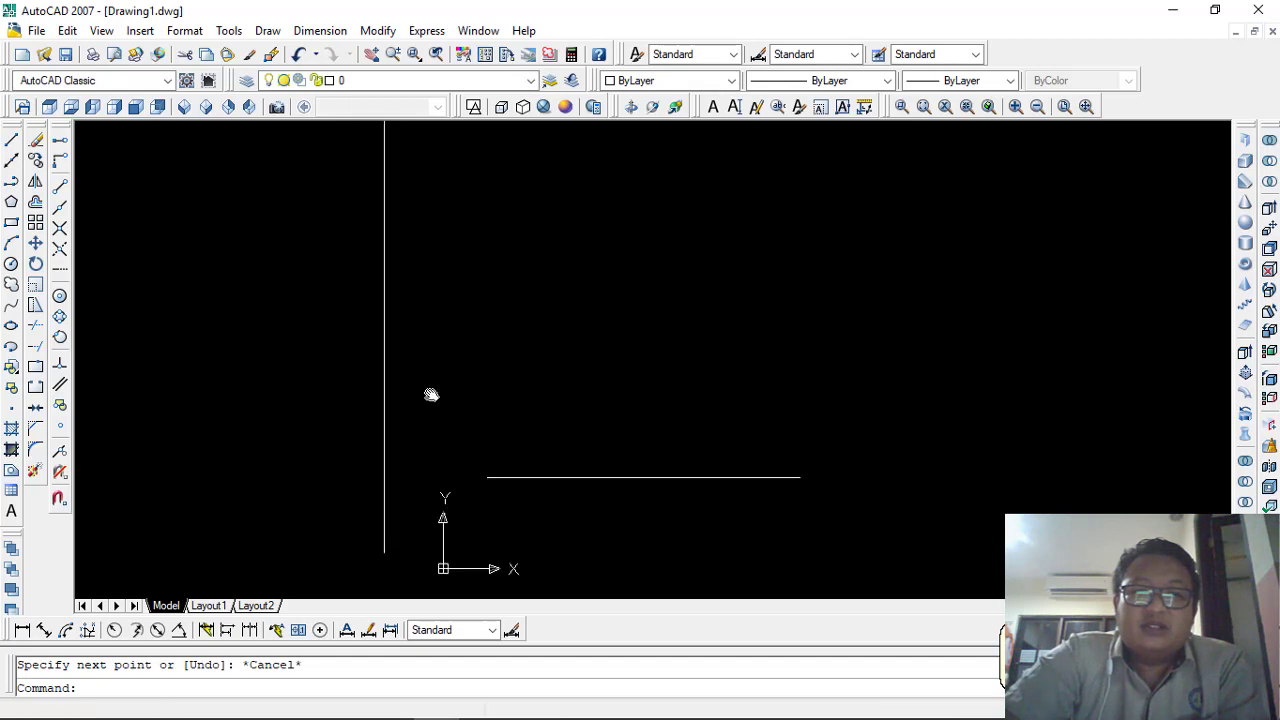
pyautogui.click(397, 292)
pyautogui.click(322, 333)
pyautogui.press('Delete')
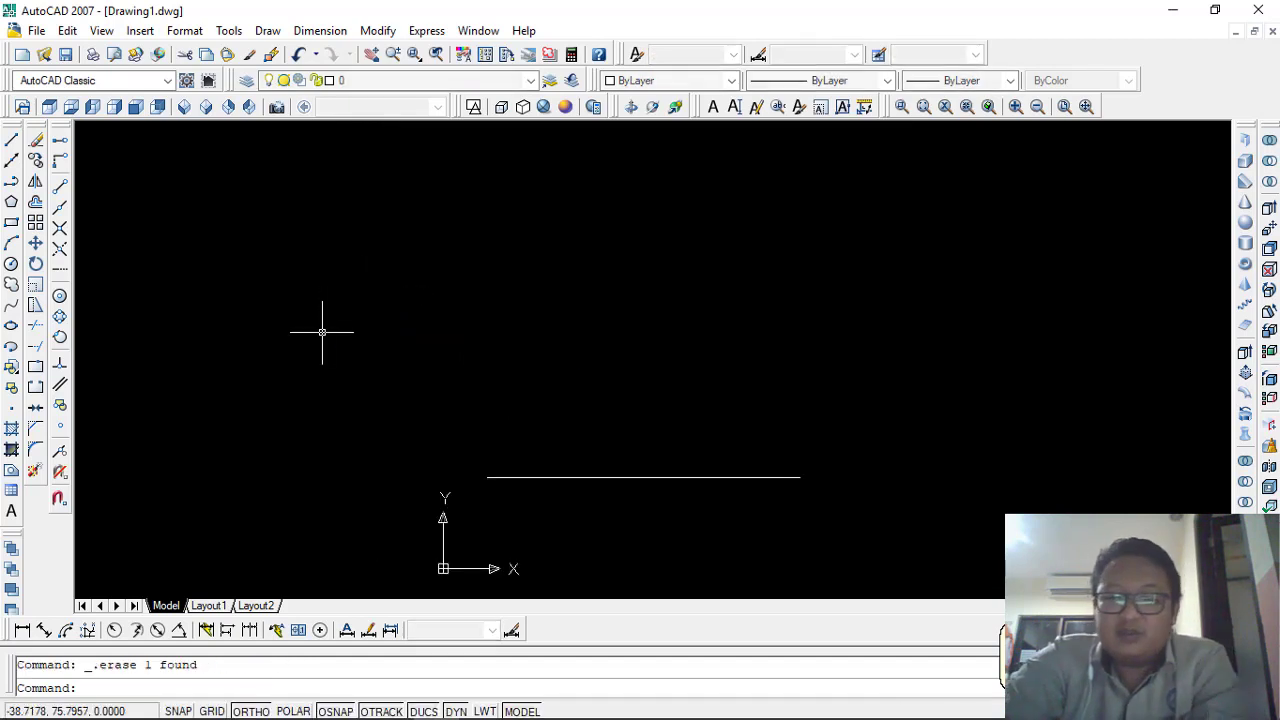
# Draw a new 150 mm vertical line upward, starting left of the UCS origin and slightly below the horizontal line's level
pyautogui.write('l')
pyautogui.press('Return')
pyautogui.click(342, 489)
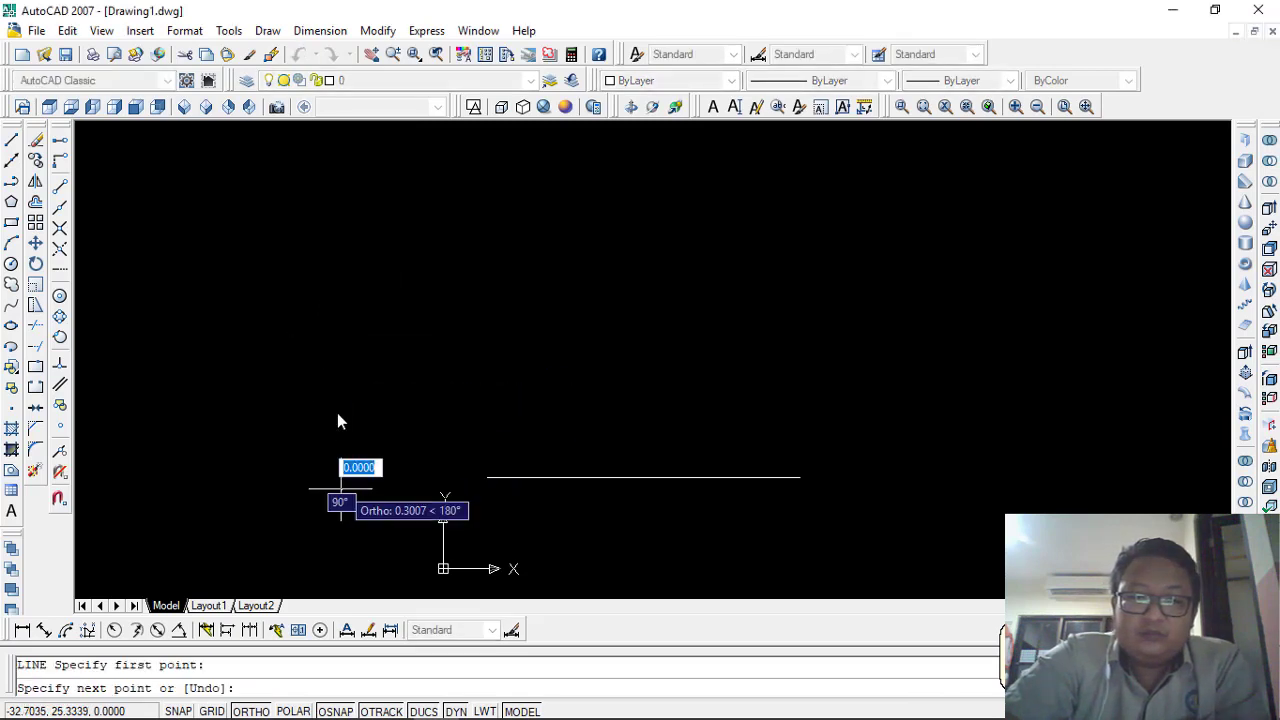
pyautogui.write('150')
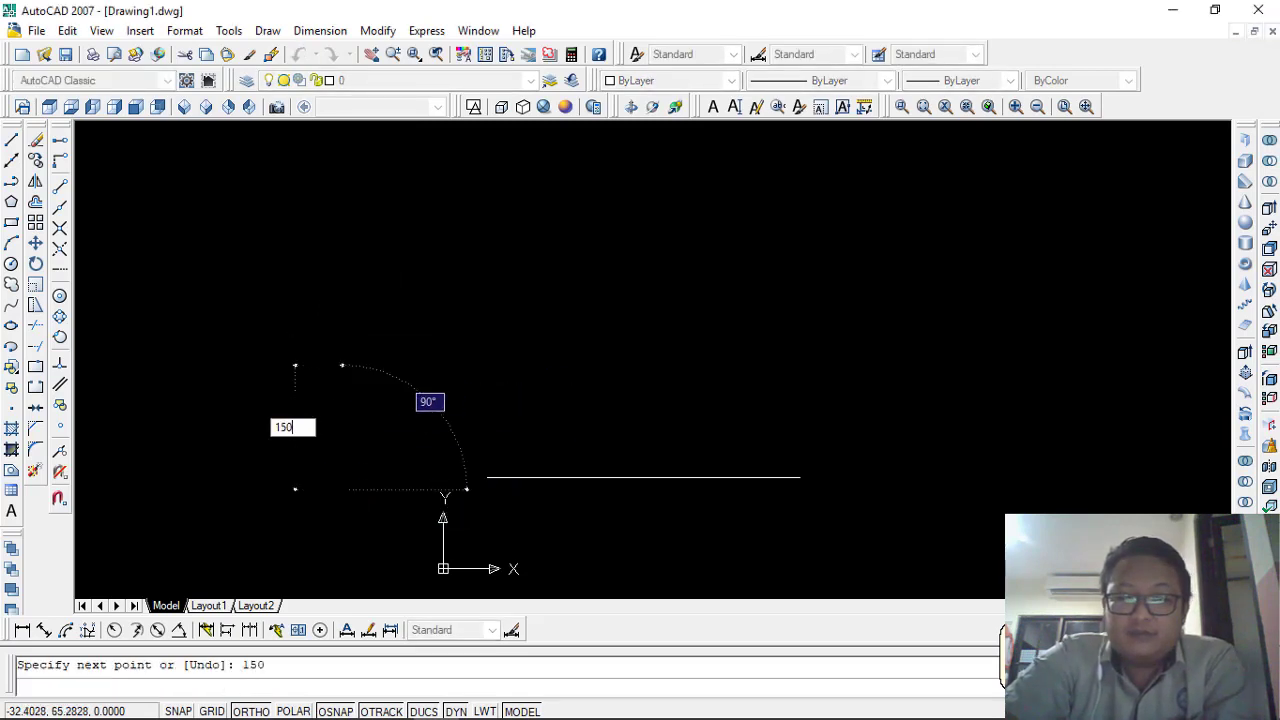
pyautogui.press('Return')
pyautogui.press('Escape')
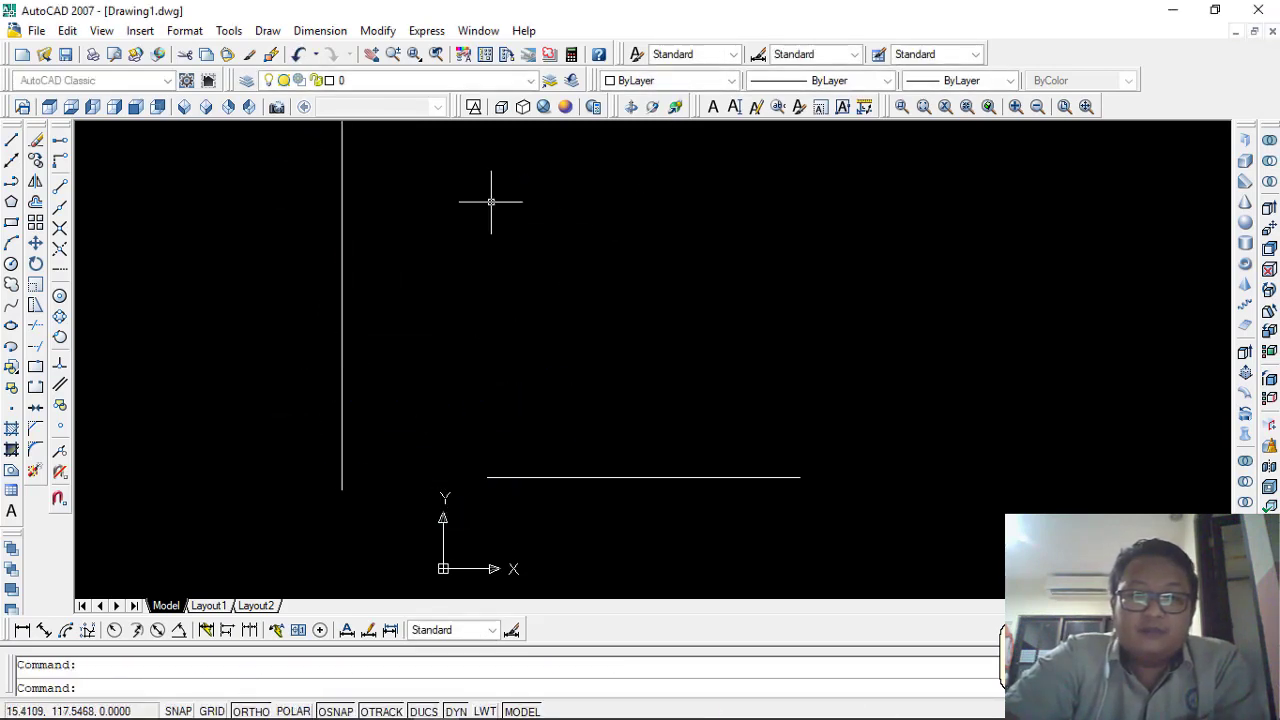
pyautogui.moveTo(409, 259); pyautogui.dragTo(409, 261, button='middle')
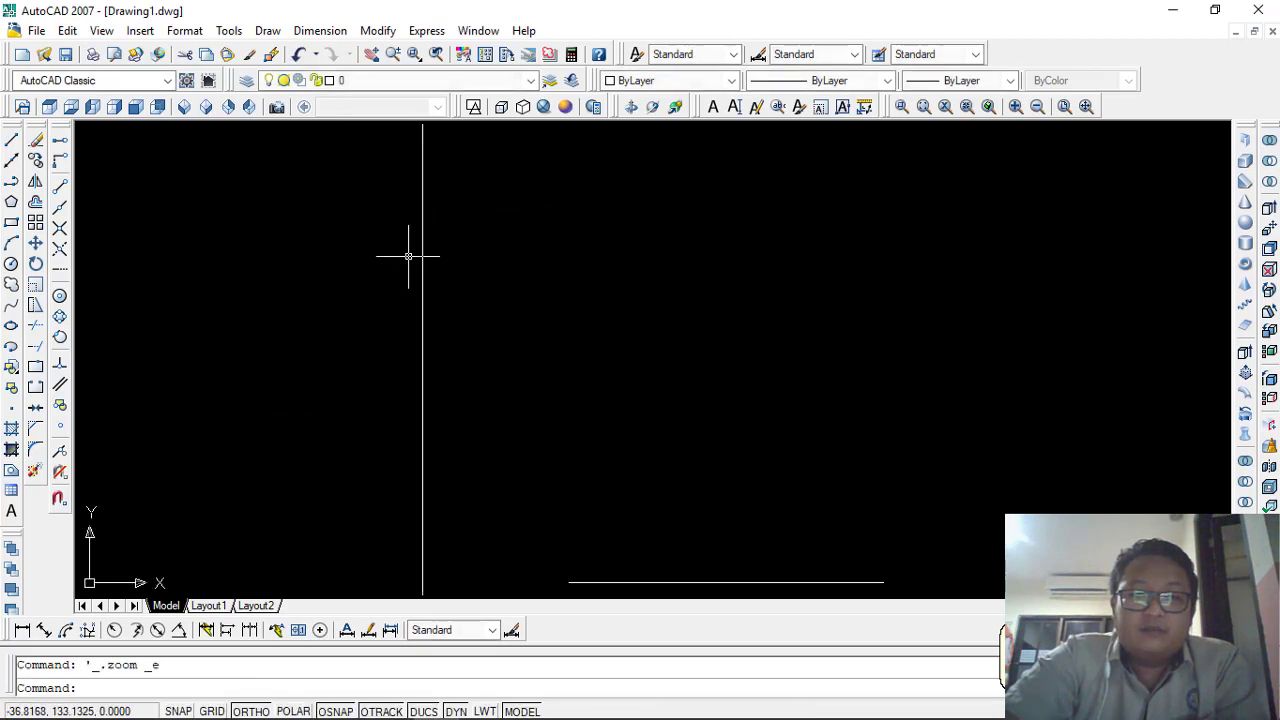
pyautogui.middleClick(409, 254)
pyautogui.middleClick(409, 254)
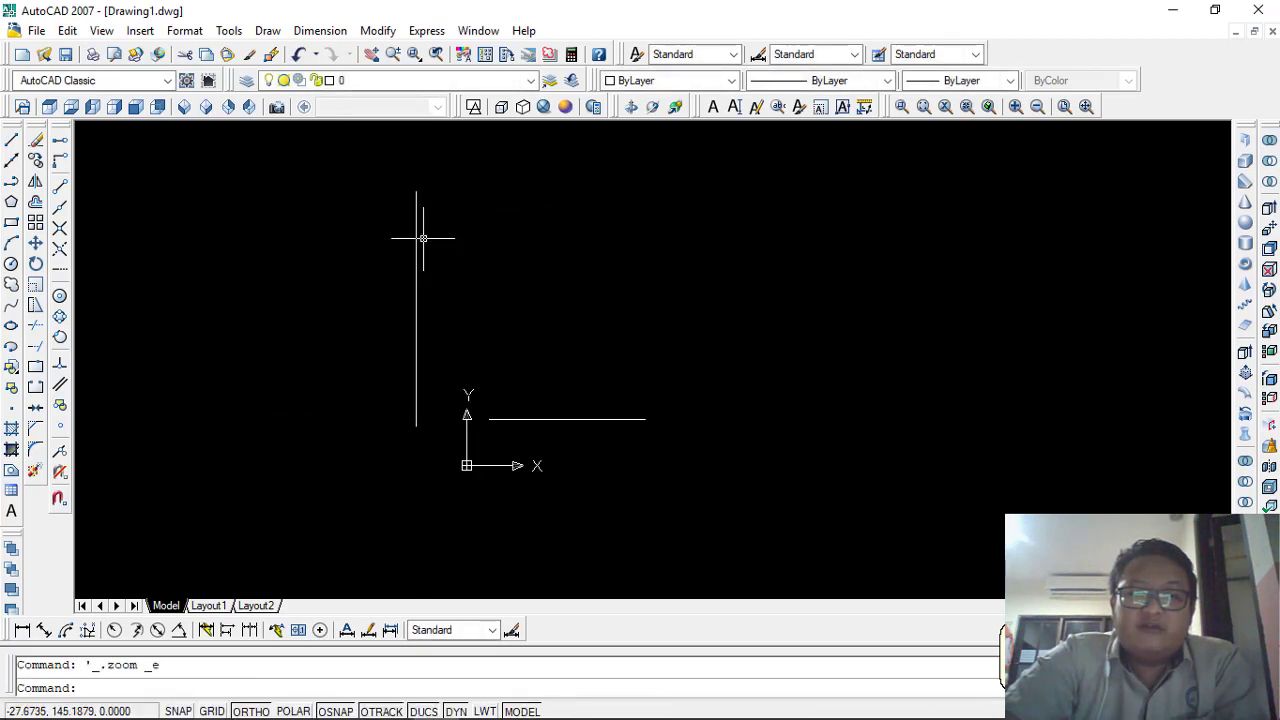
pyautogui.click(423, 238)
pyautogui.click(396, 257)
pyautogui.press('Escape')
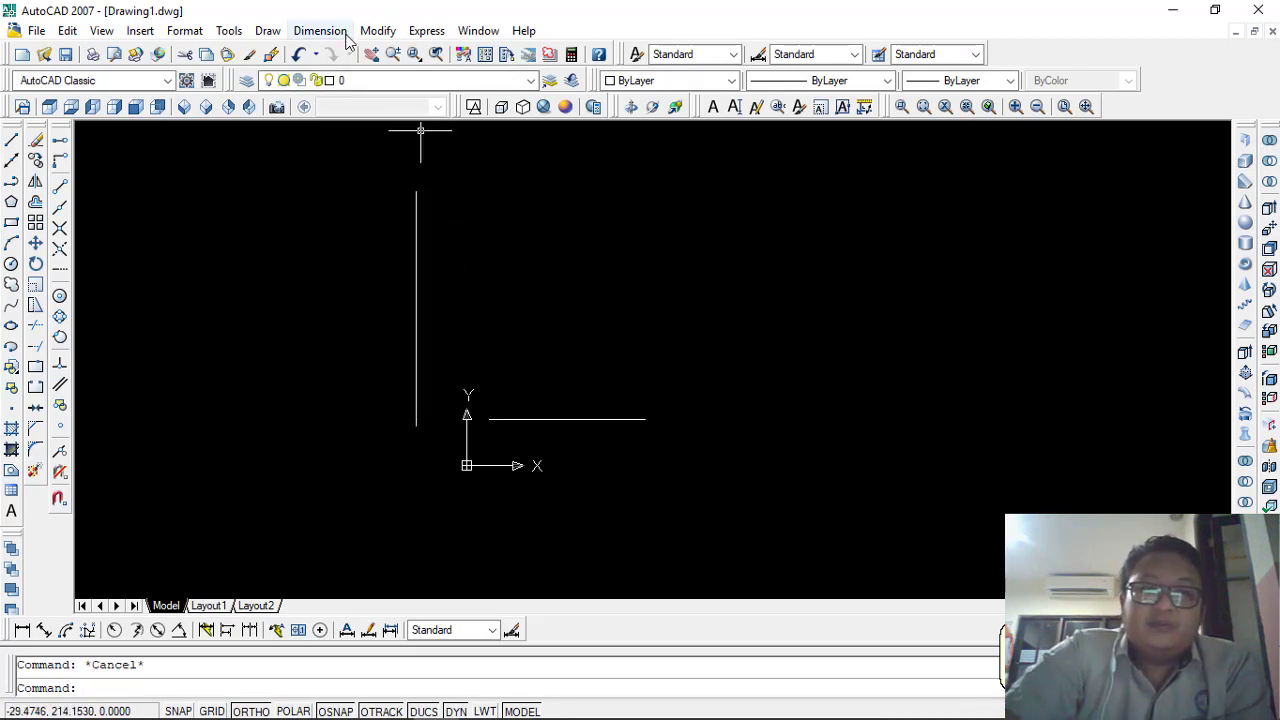
pyautogui.click(434, 264)
pyautogui.click(366, 287)
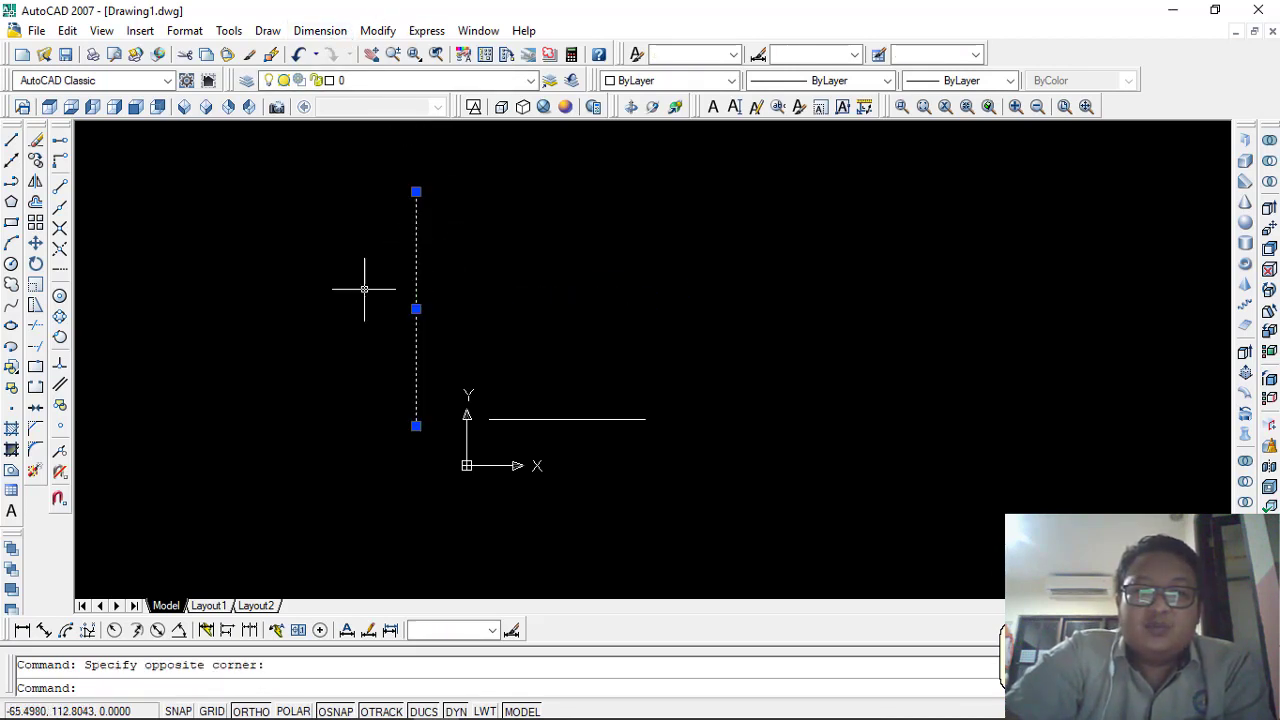
pyautogui.press('Escape')
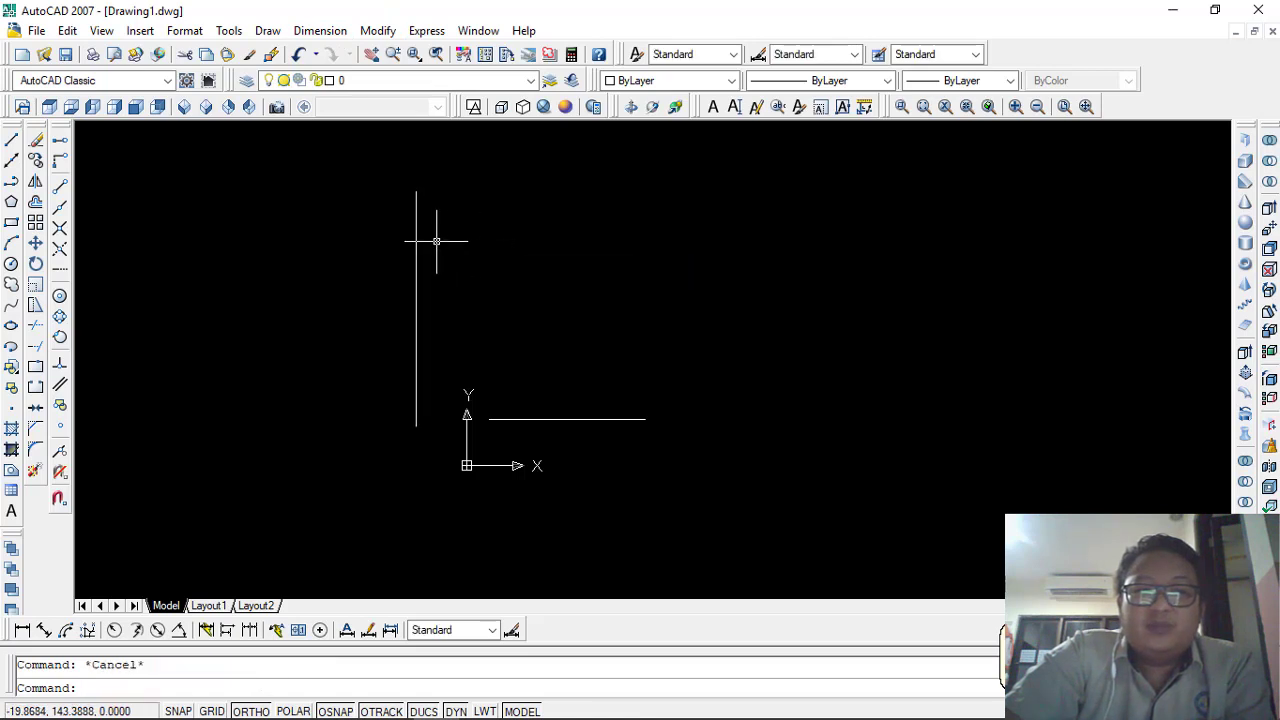
pyautogui.scroll(3, 407, 223)
pyautogui.scroll(-2, 408, 217)
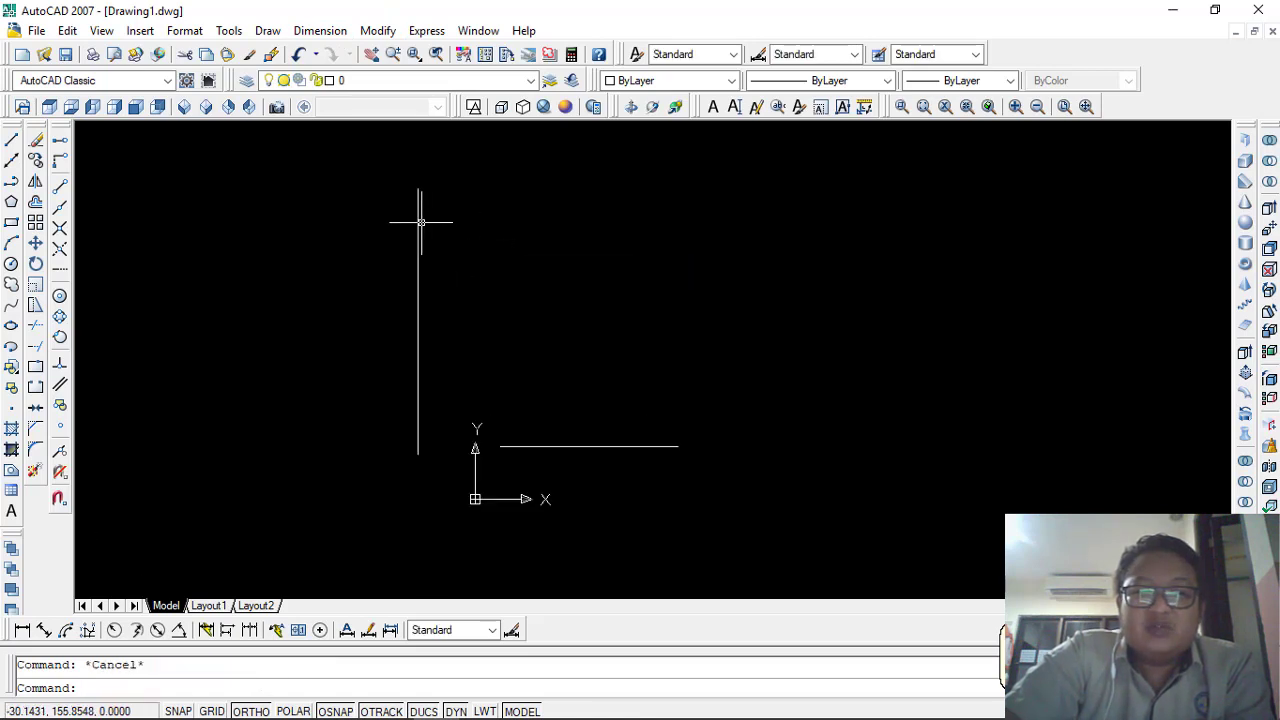
# Add a linear dimension to the full height of the vertical line, placed to the left of it
pyautogui.click(333, 33)
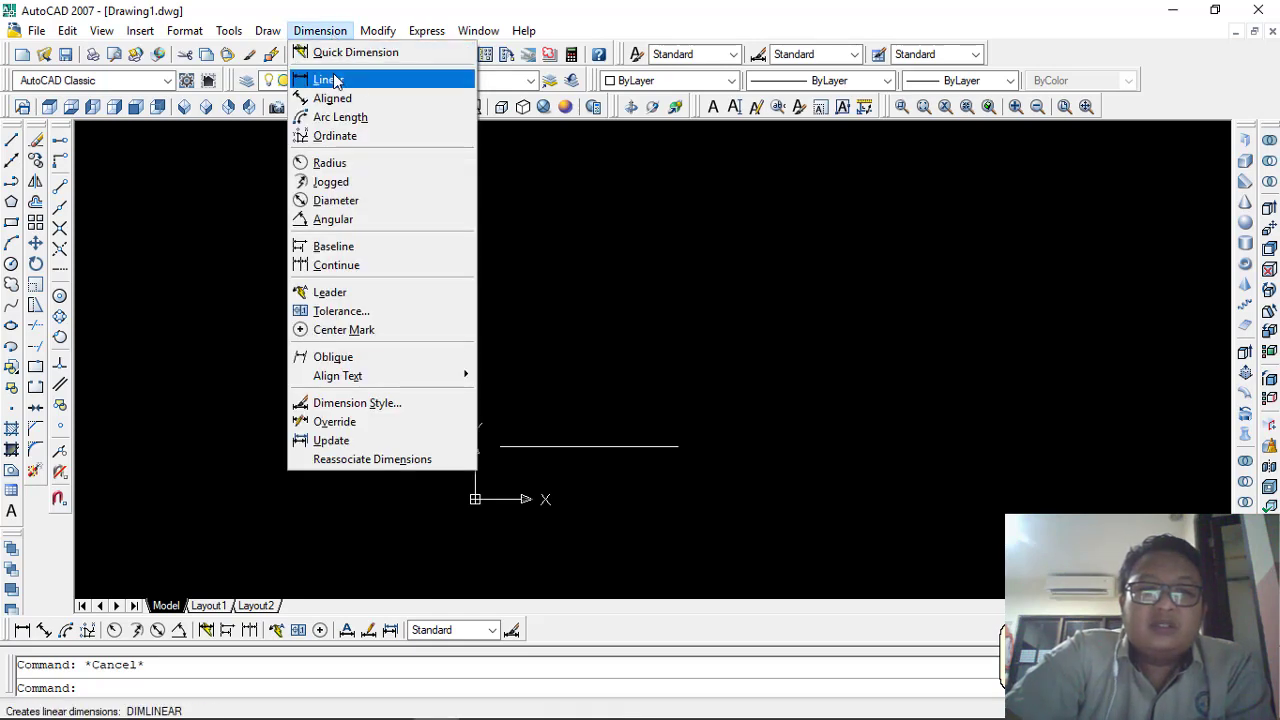
pyautogui.click(366, 86)
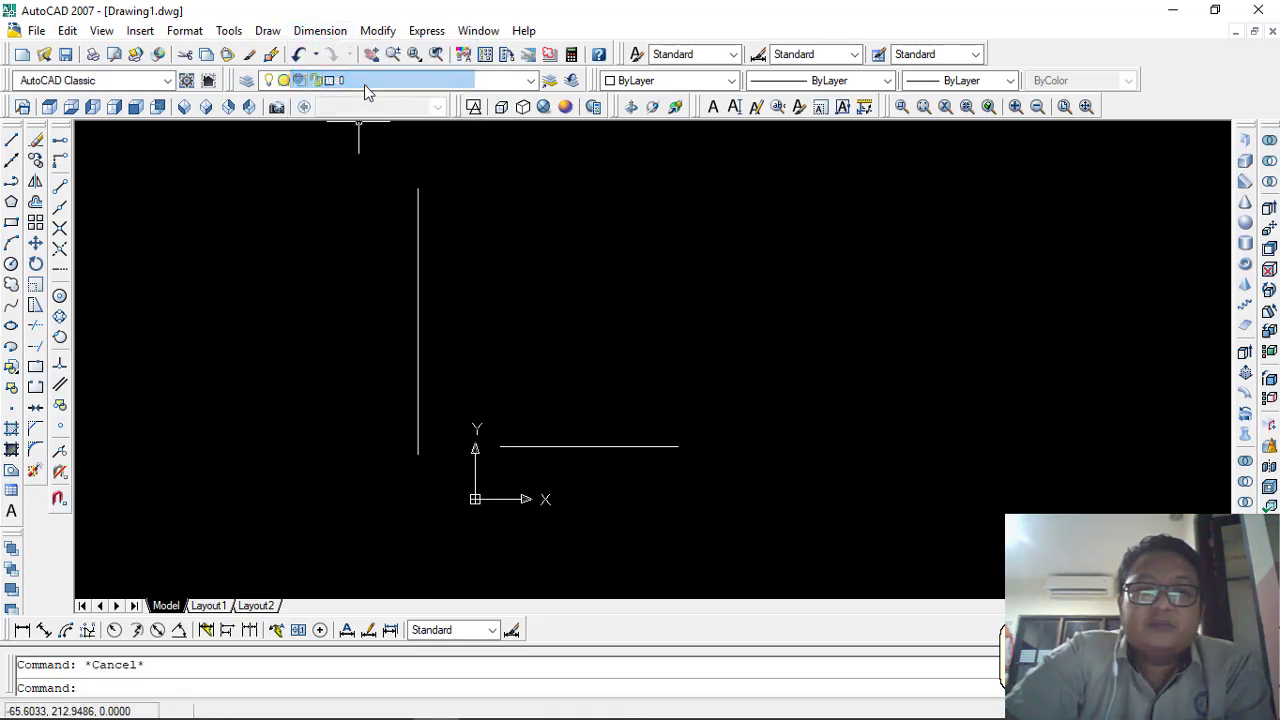
pyautogui.click(418, 187)
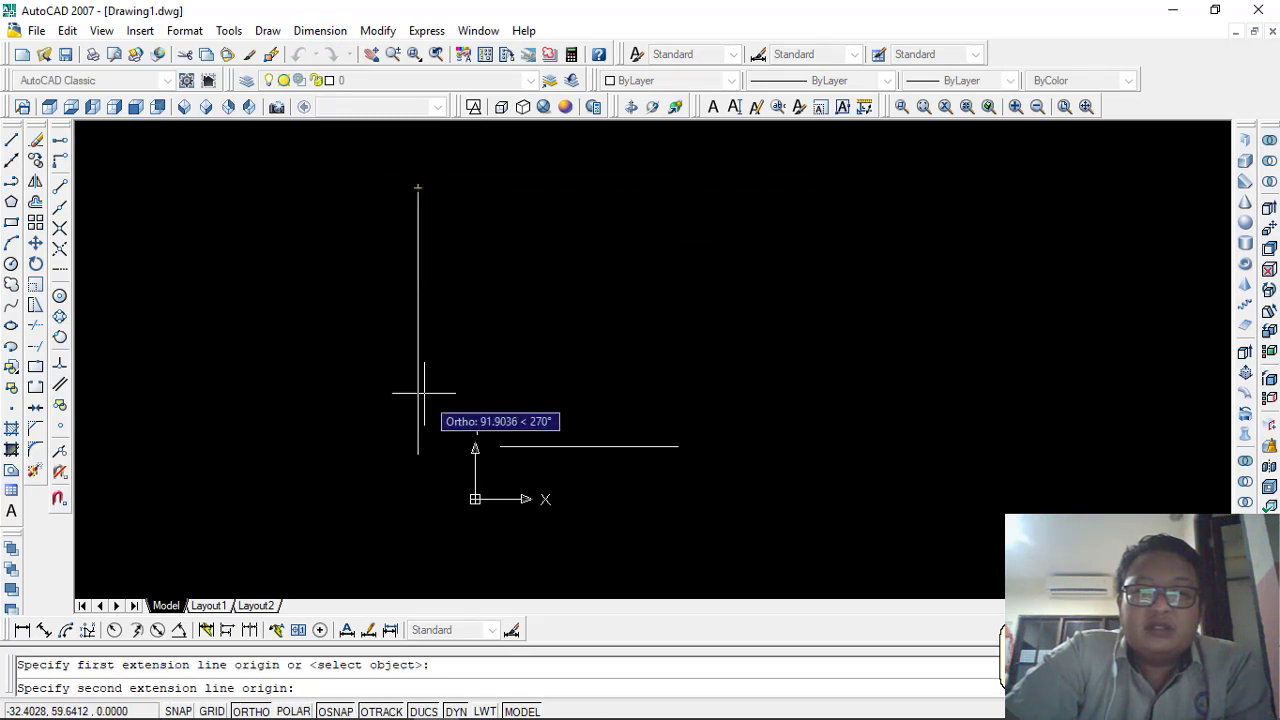
pyautogui.click(418, 453)
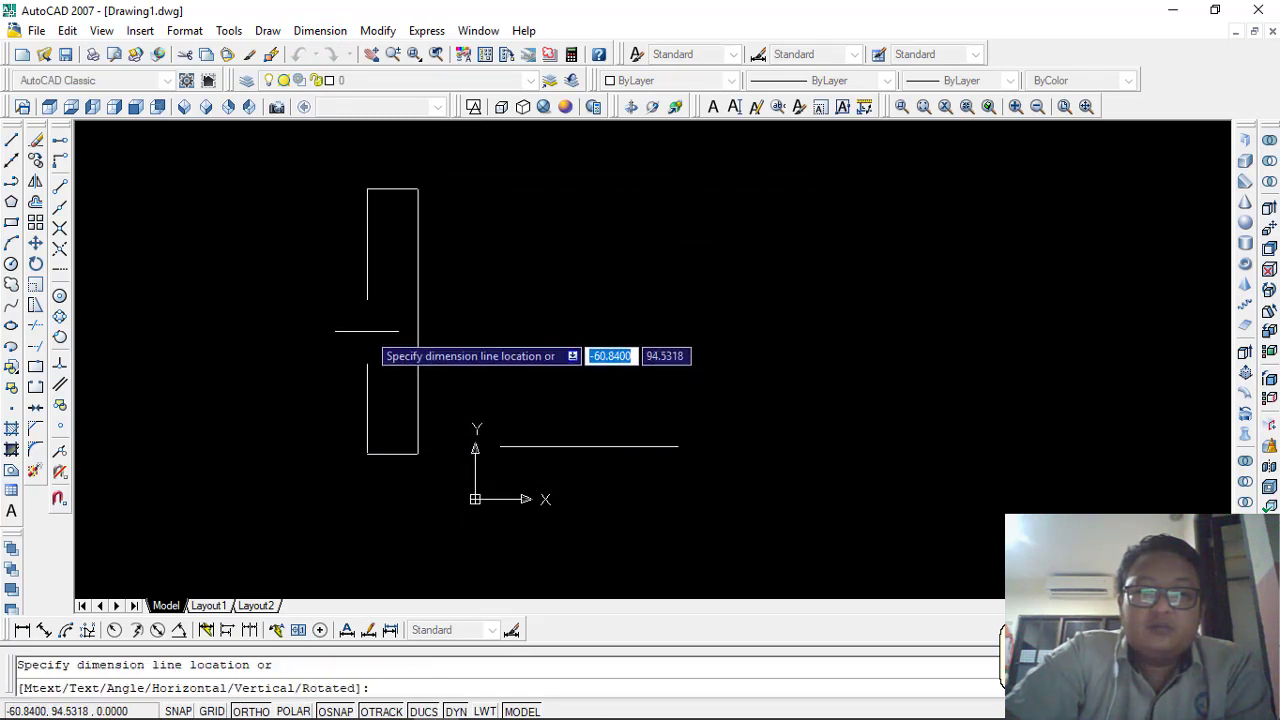
pyautogui.click(366, 329)
pyautogui.scroll(5, 366, 323)
pyautogui.scroll(5, 390, 262)
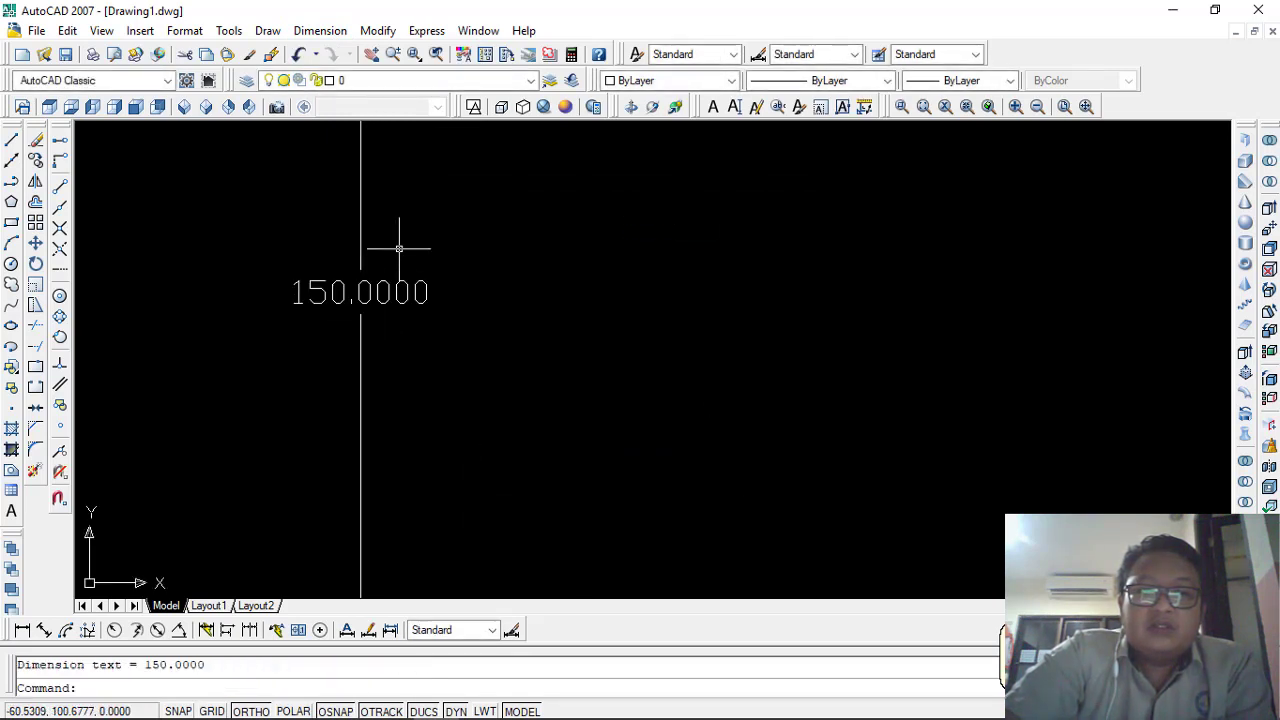
pyautogui.press('Escape')
# Delete the vertical line's dimension, and erase the vertical and horizontal lines together
pyautogui.scroll(-8, 404, 258)
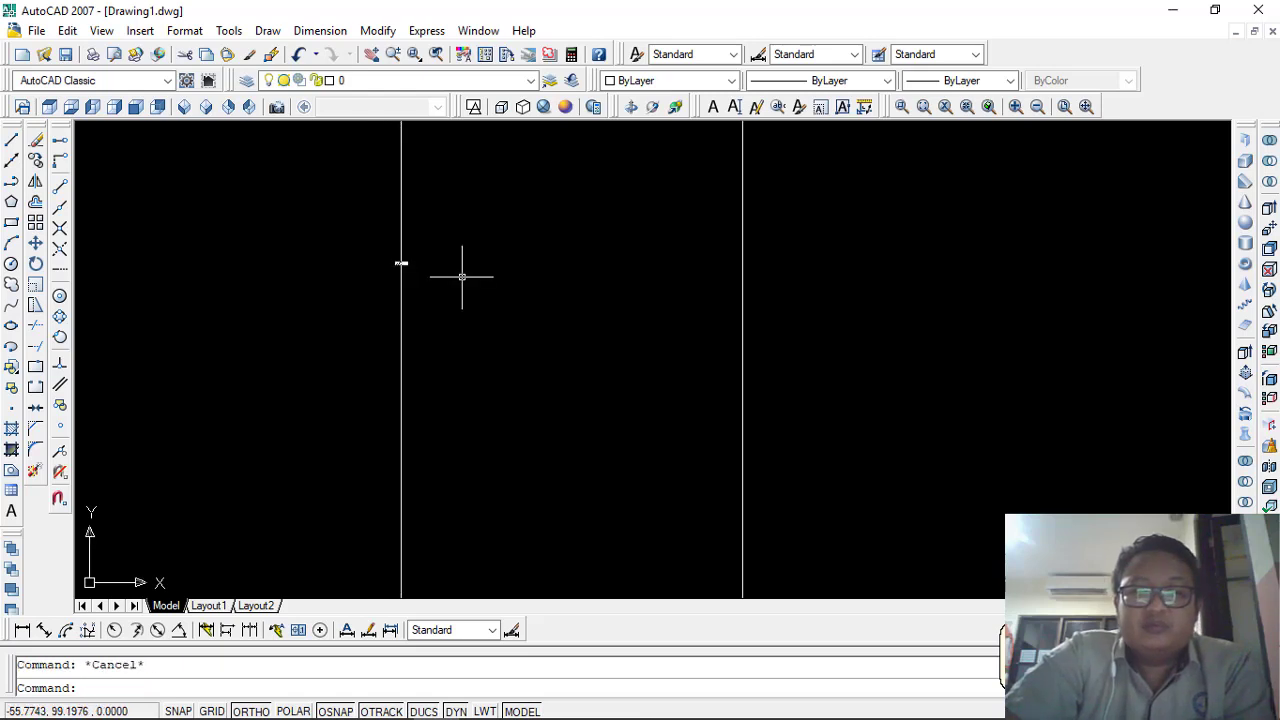
pyautogui.click(468, 276)
pyautogui.click(340, 290)
pyautogui.press('Delete')
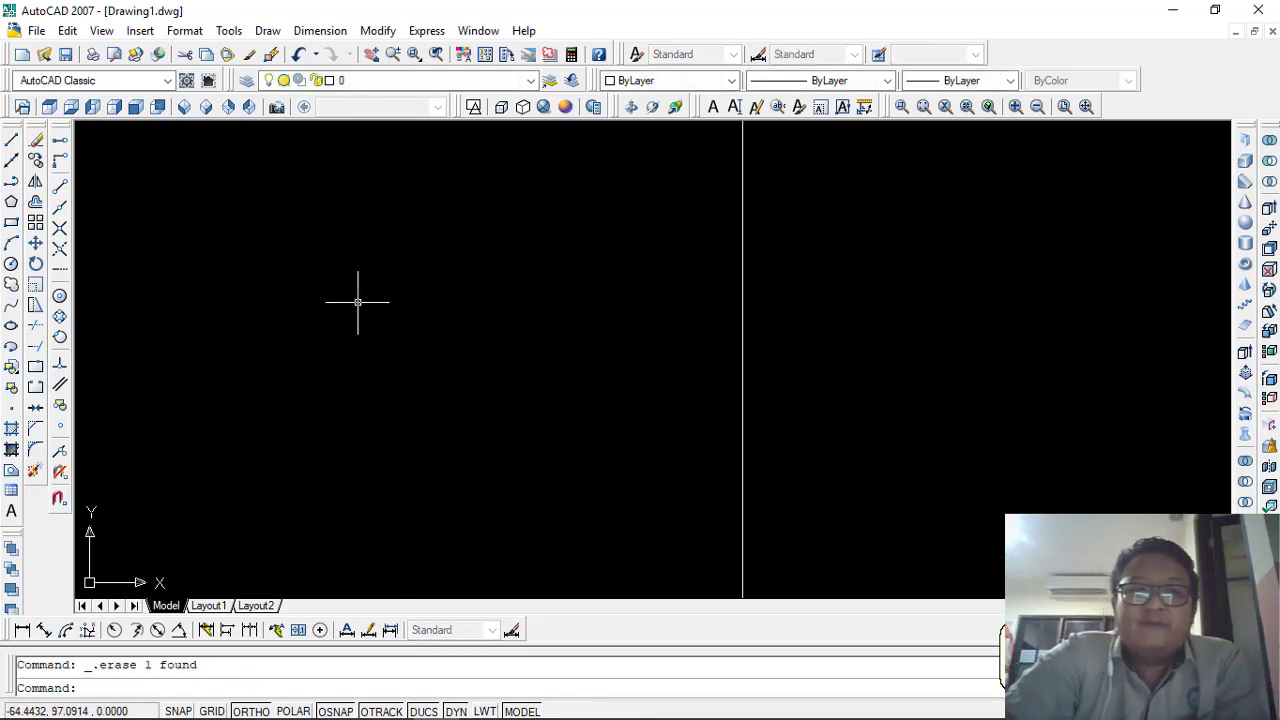
pyautogui.scroll(-5, 764, 335)
pyautogui.click(948, 480)
pyautogui.click(540, 322)
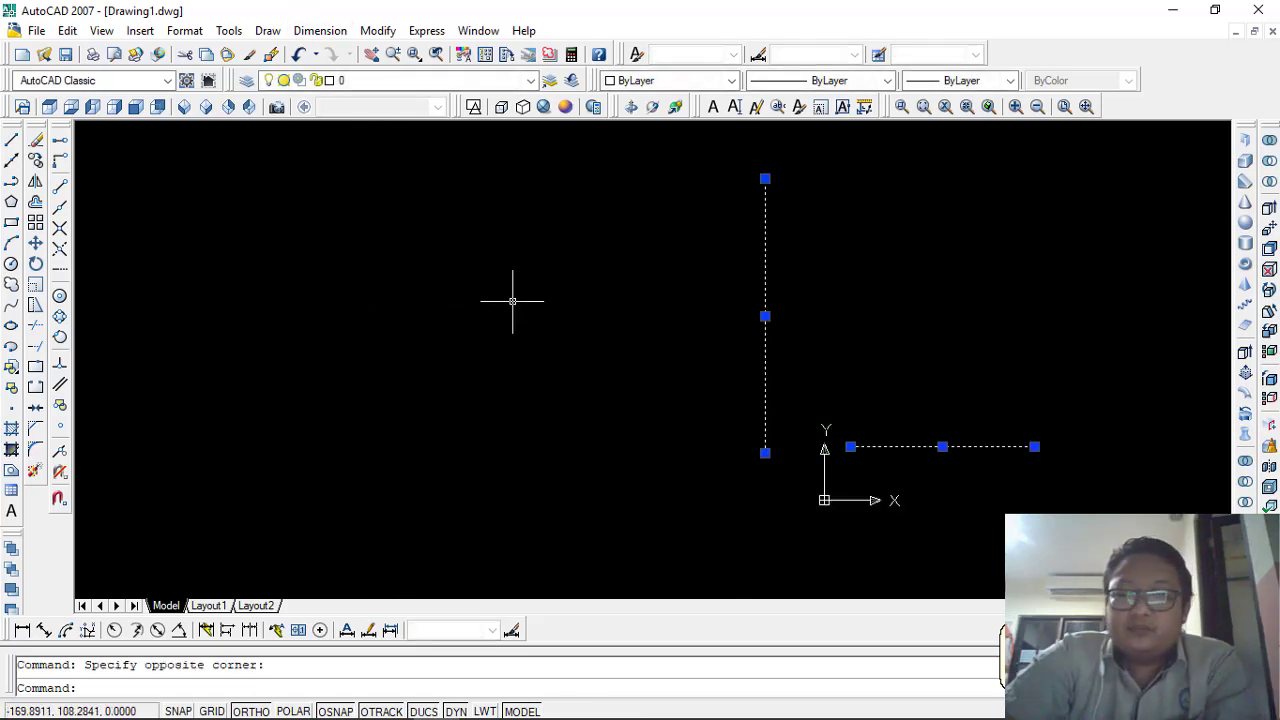
pyautogui.press('Delete')
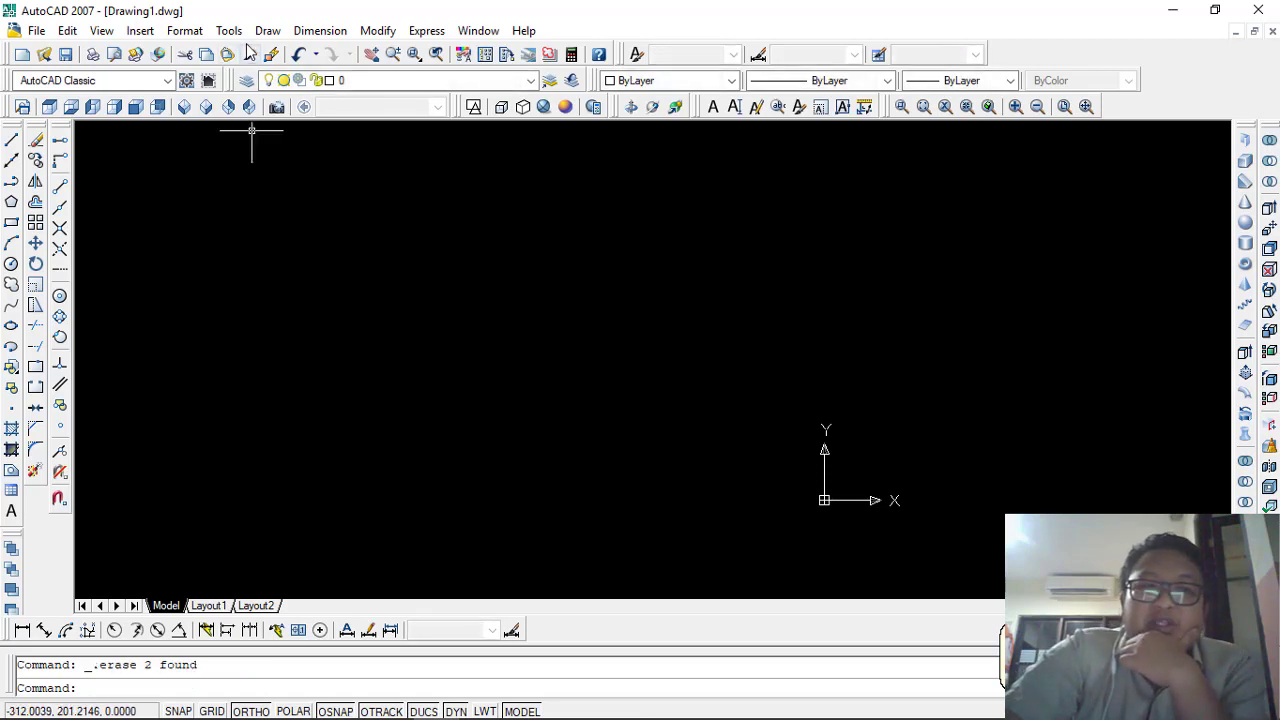
# Draw a horizontal ray extending to the right, starting to the left of the UCS origin and above its level
pyautogui.click(267, 32)
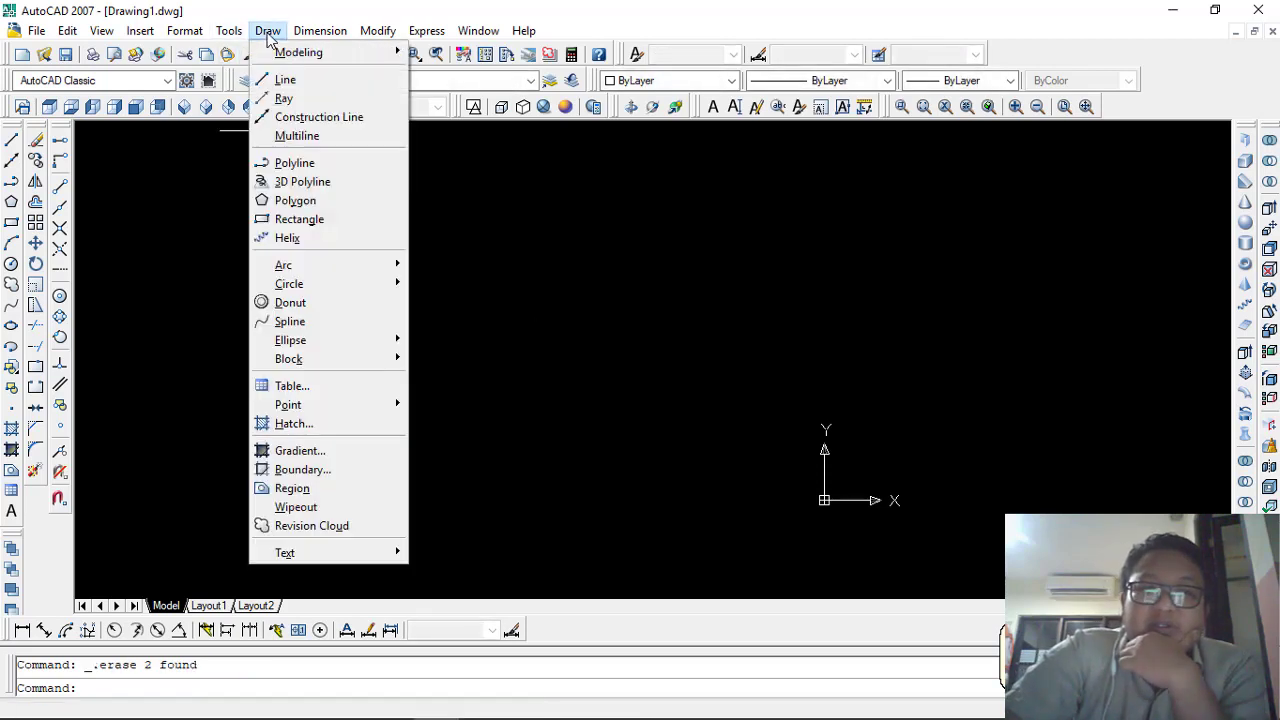
pyautogui.click(283, 99)
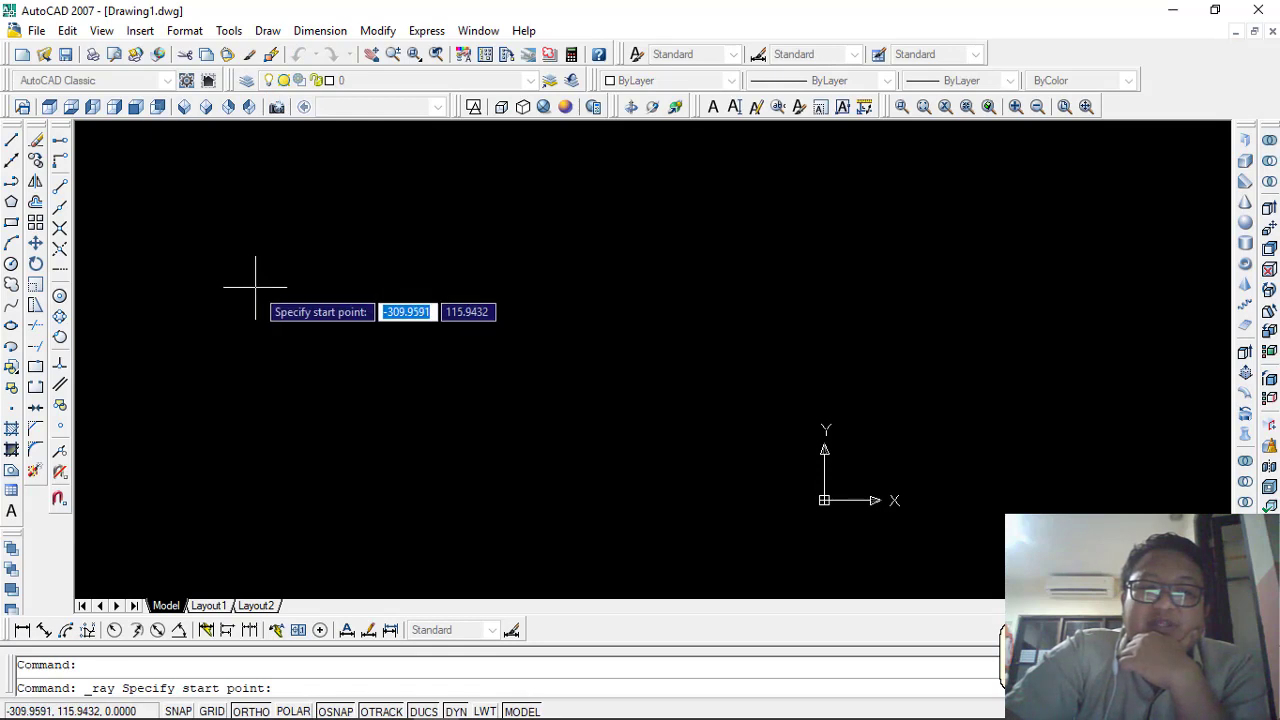
pyautogui.click(304, 318)
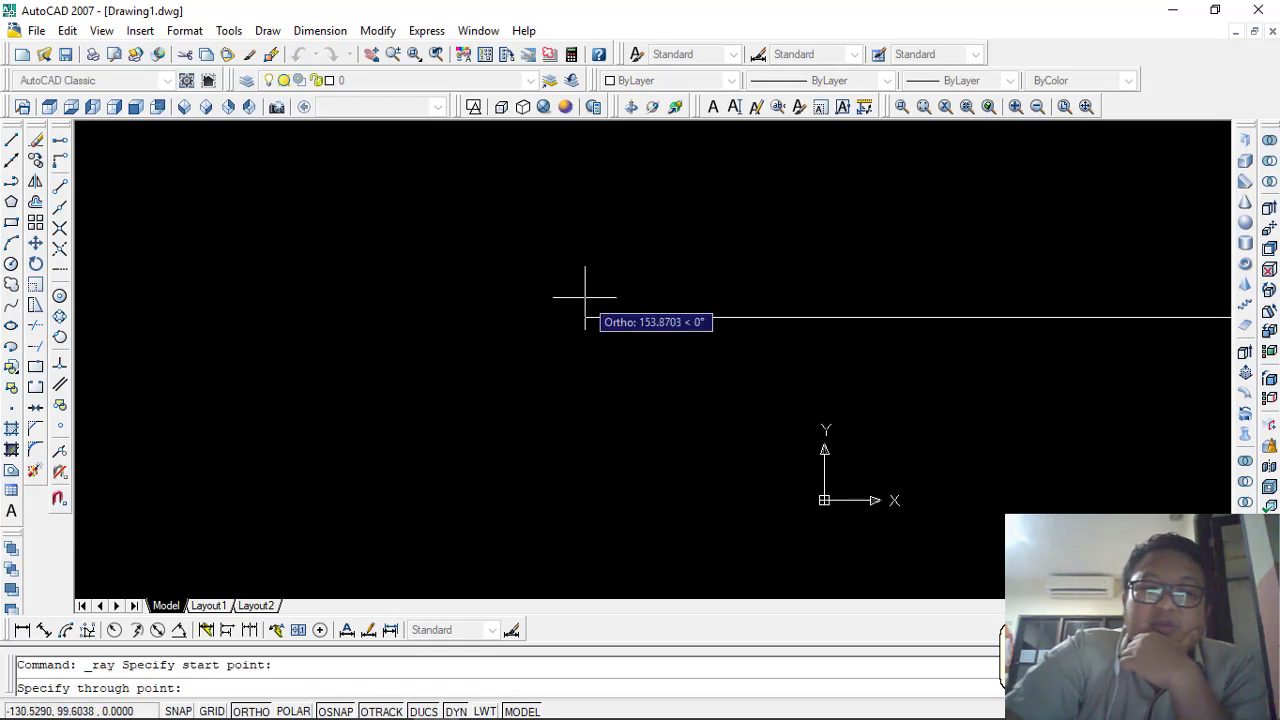
pyautogui.click(394, 321)
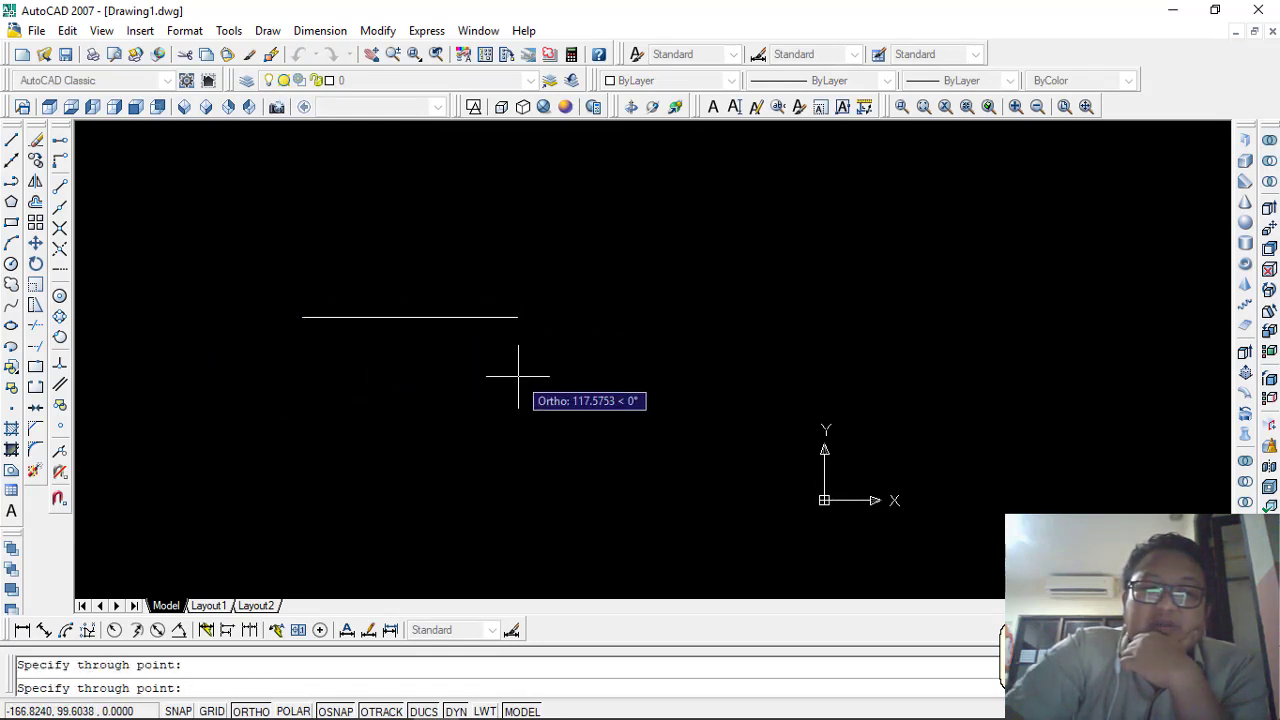
pyautogui.scroll(-5, 508, 375)
pyautogui.press('Escape')
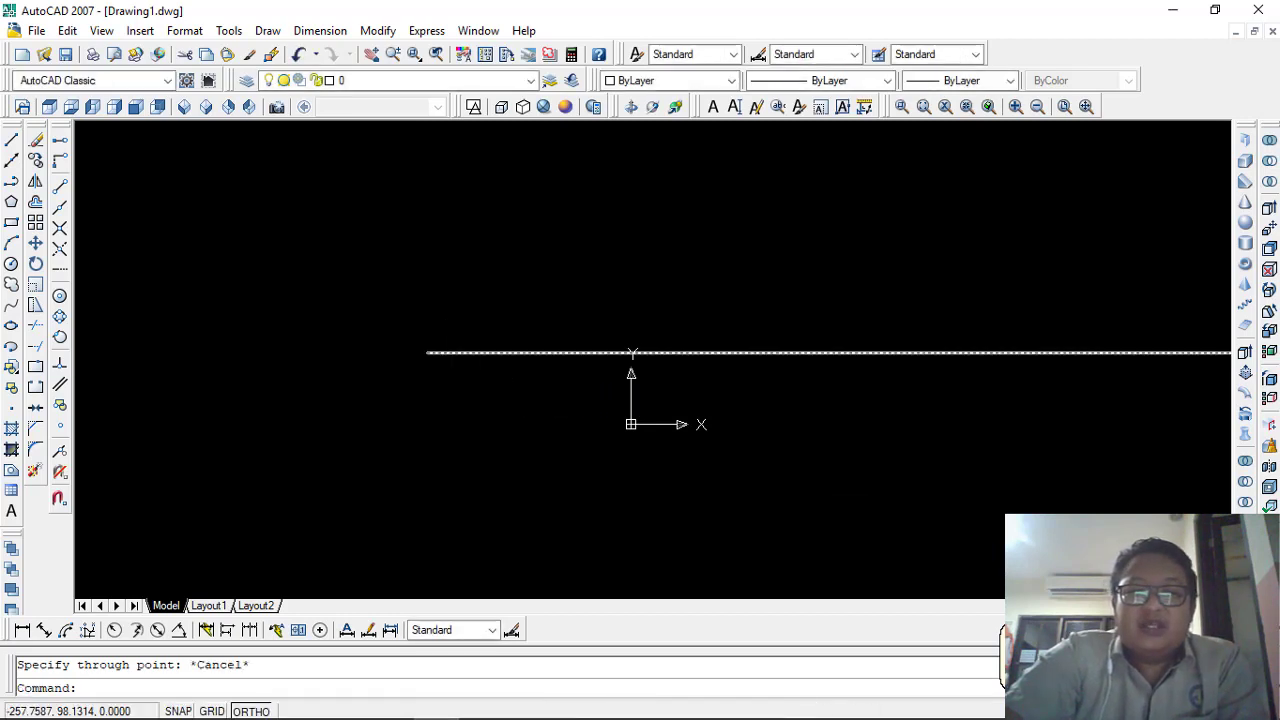
pyautogui.scroll(4, 394, 366)
pyautogui.scroll(-5, 398, 366)
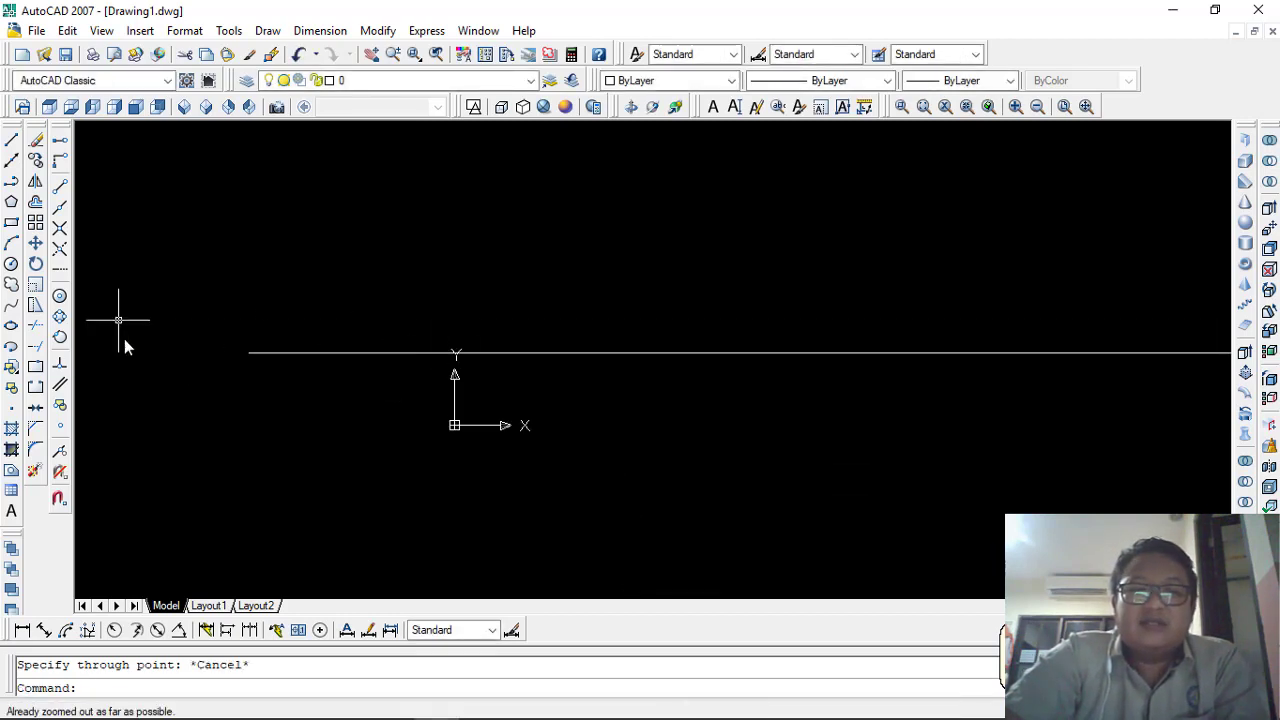
pyautogui.scroll(4, 295, 358)
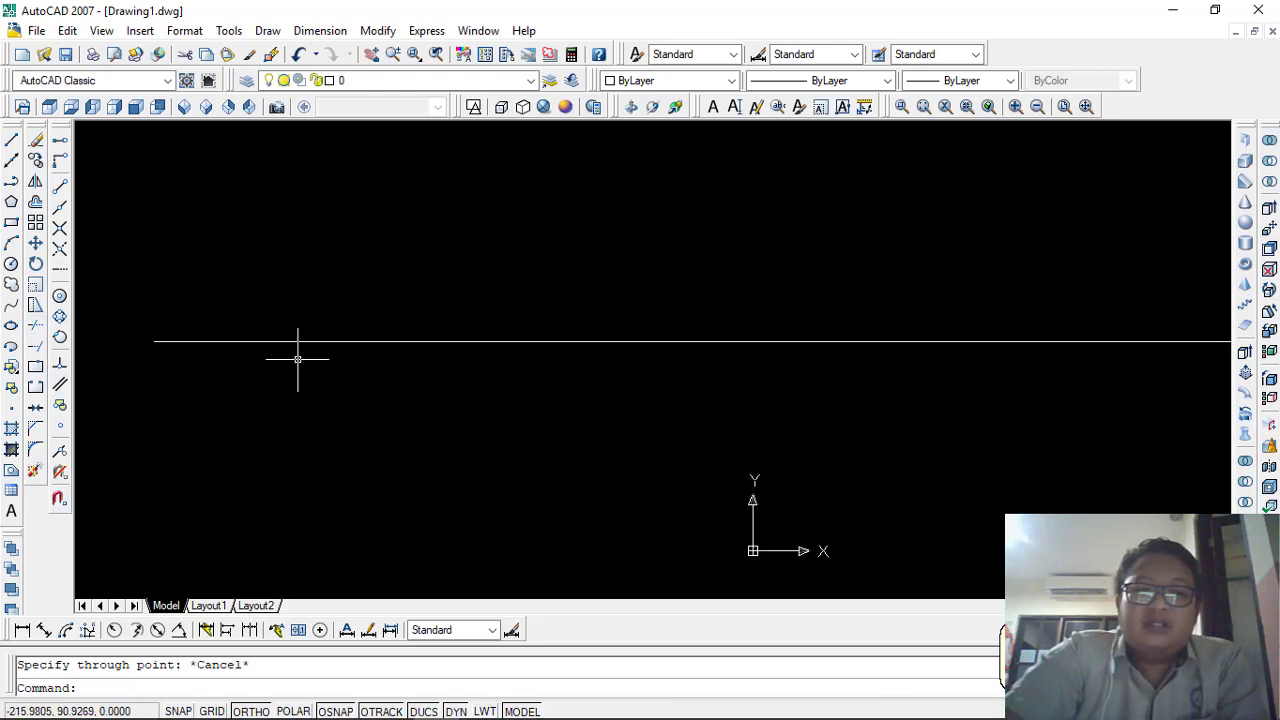
pyautogui.scroll(2, 330, 330)
pyautogui.scroll(-5, 454, 319)
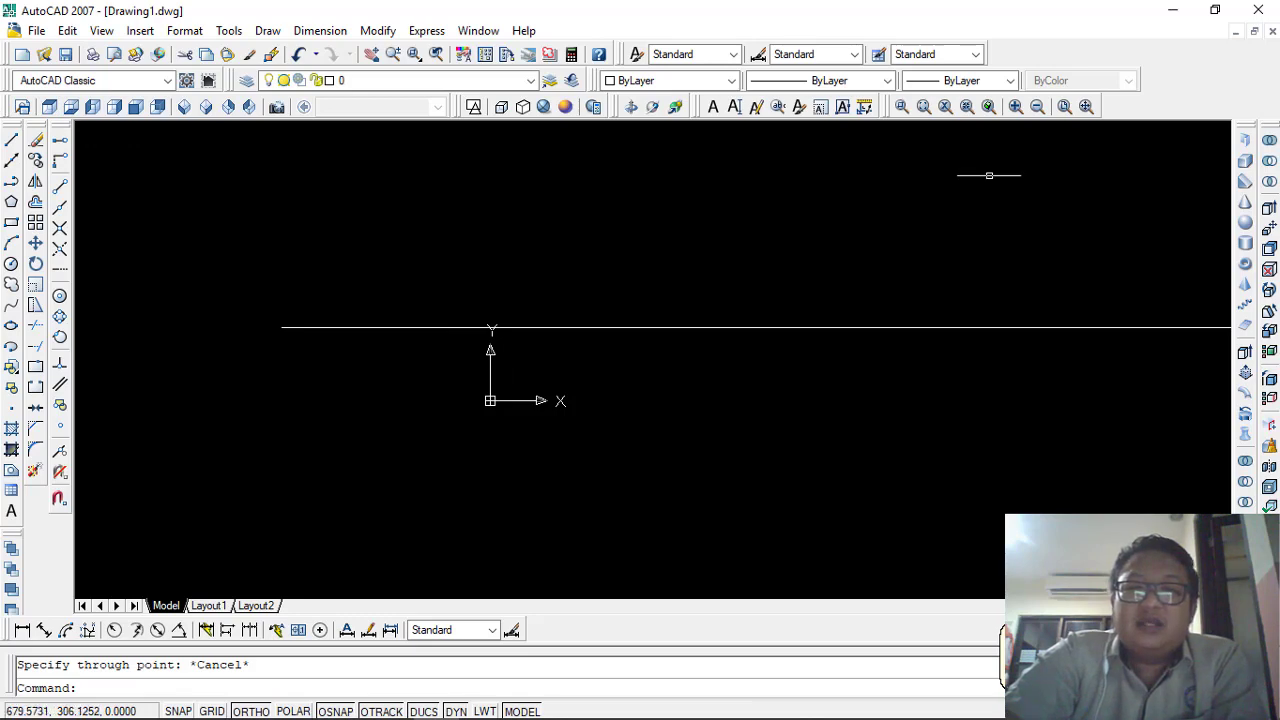
pyautogui.press('Escape')
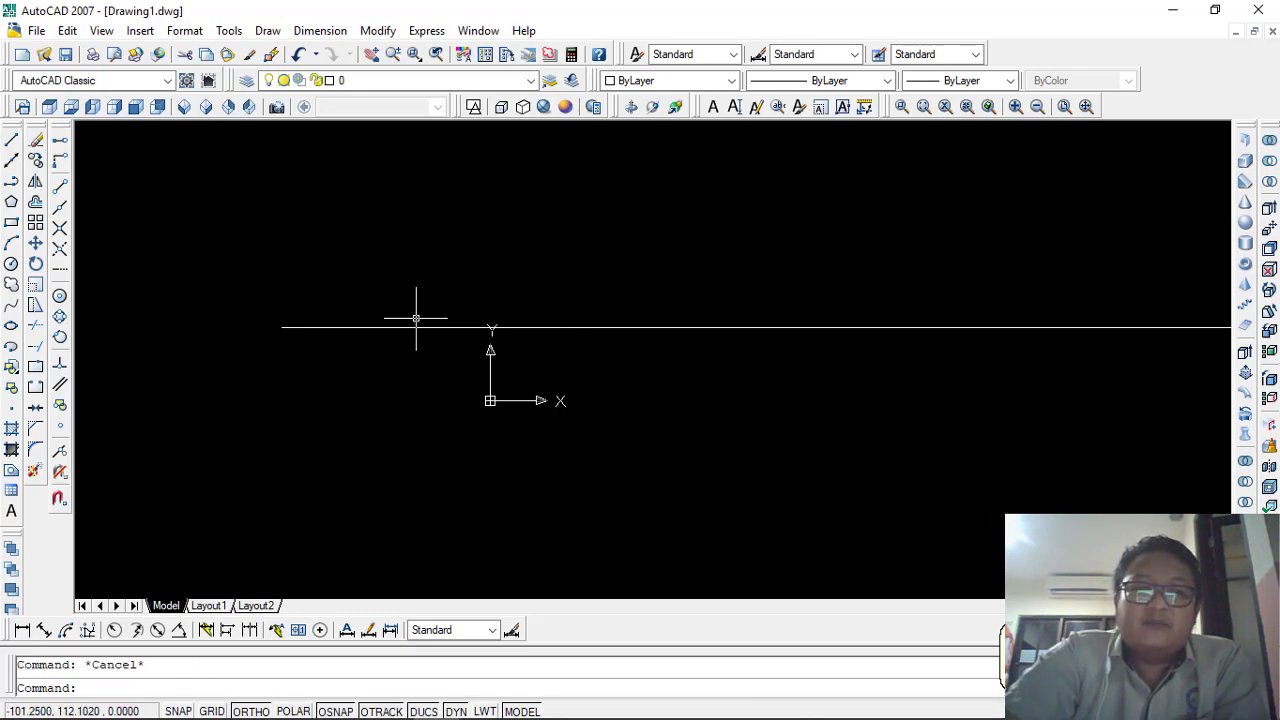
# Draw a vertical construction line that crosses the ray close to the UCS Y axis
pyautogui.click(276, 34)
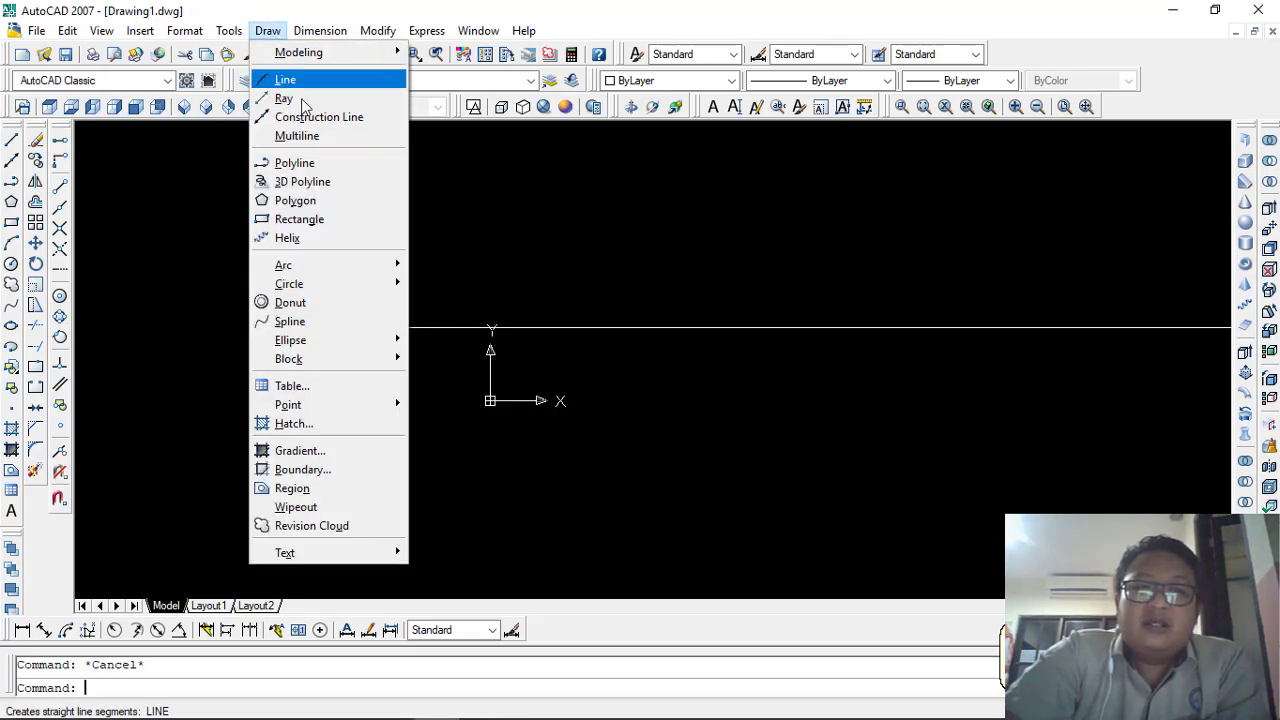
pyautogui.click(320, 119)
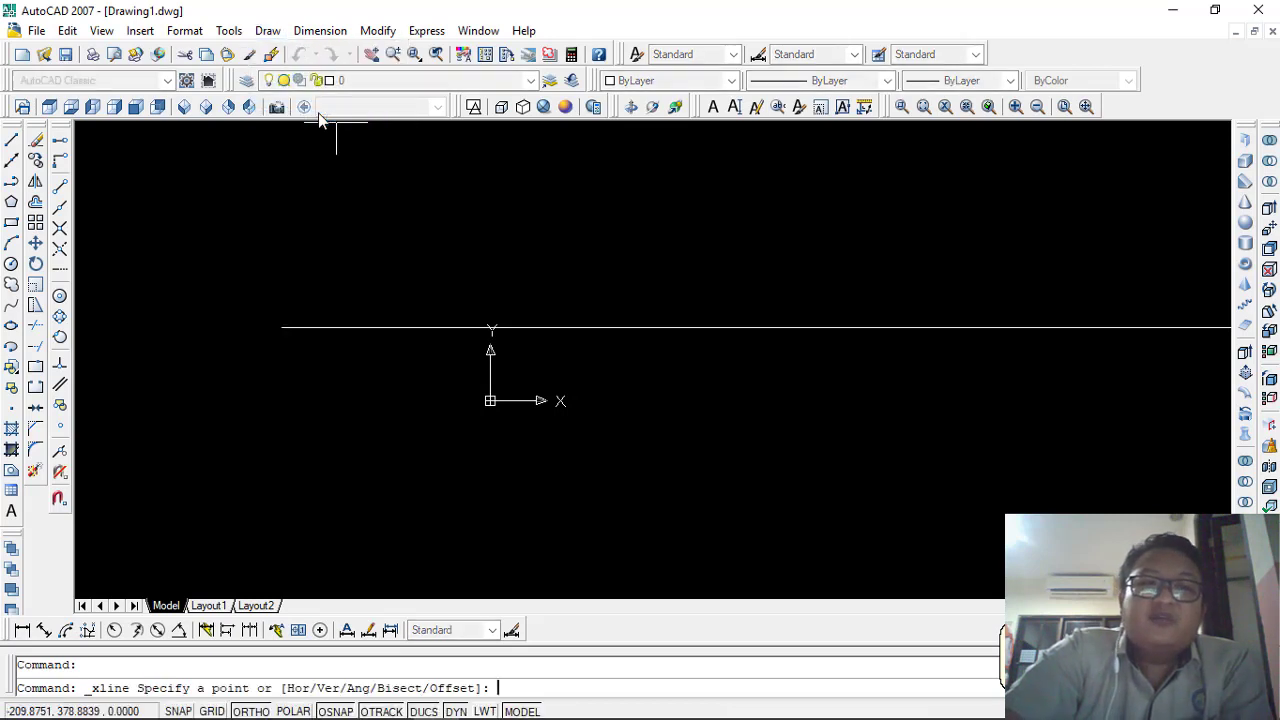
pyautogui.click(491, 190)
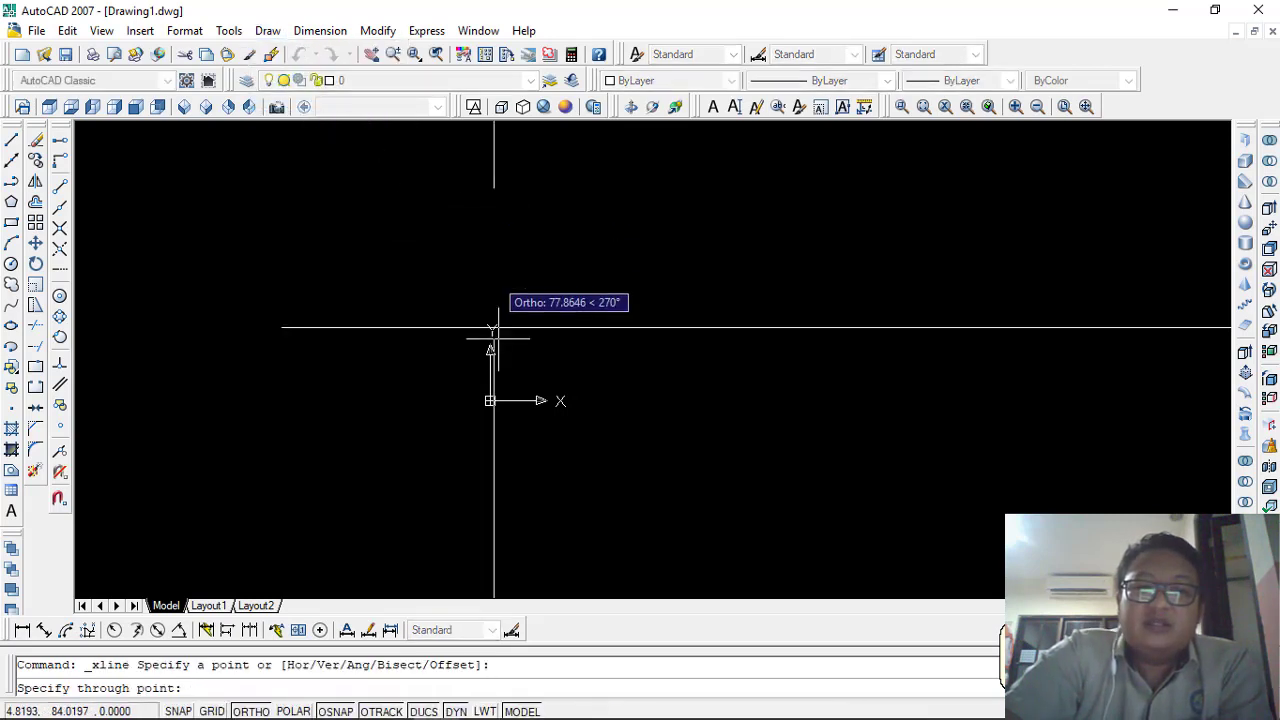
pyautogui.click(634, 400)
pyautogui.press('Escape')
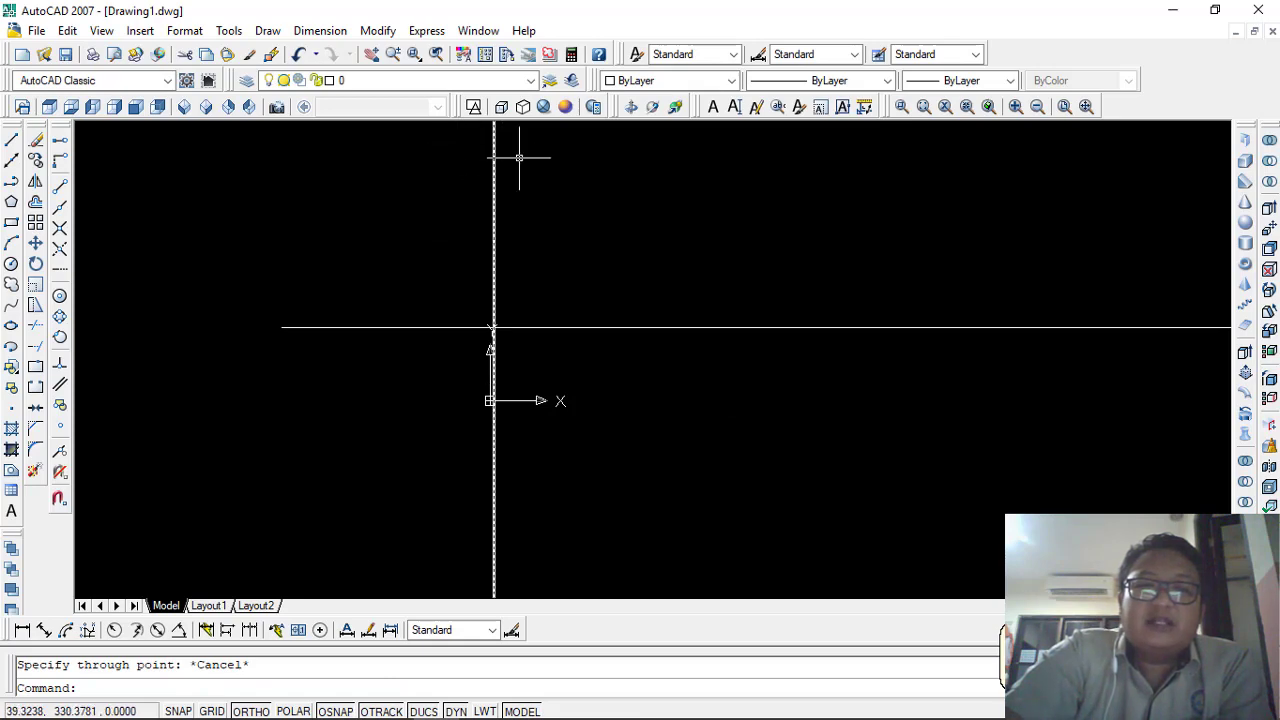
pyautogui.scroll(5, 504, 193)
pyautogui.scroll(-5, 500, 200)
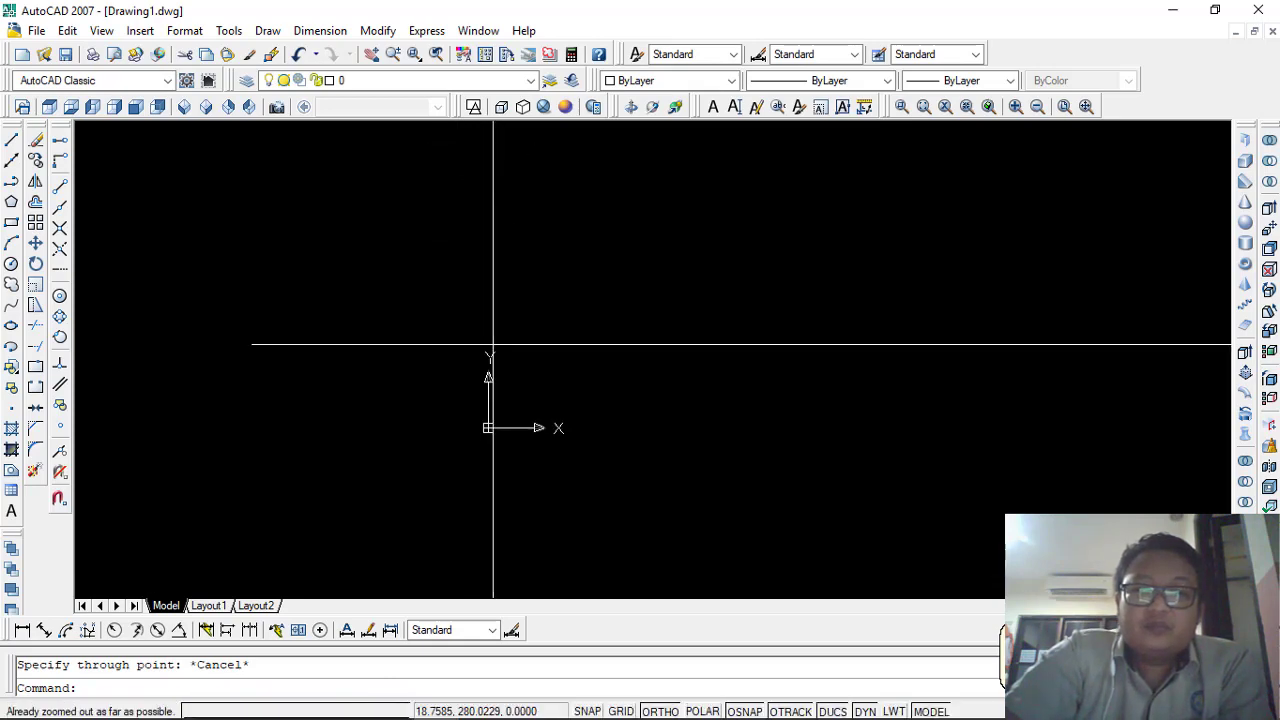
# Delete the horizontal ray and the vertical construction line together
pyautogui.click(591, 400)
pyautogui.click(302, 204)
pyautogui.press('Delete')
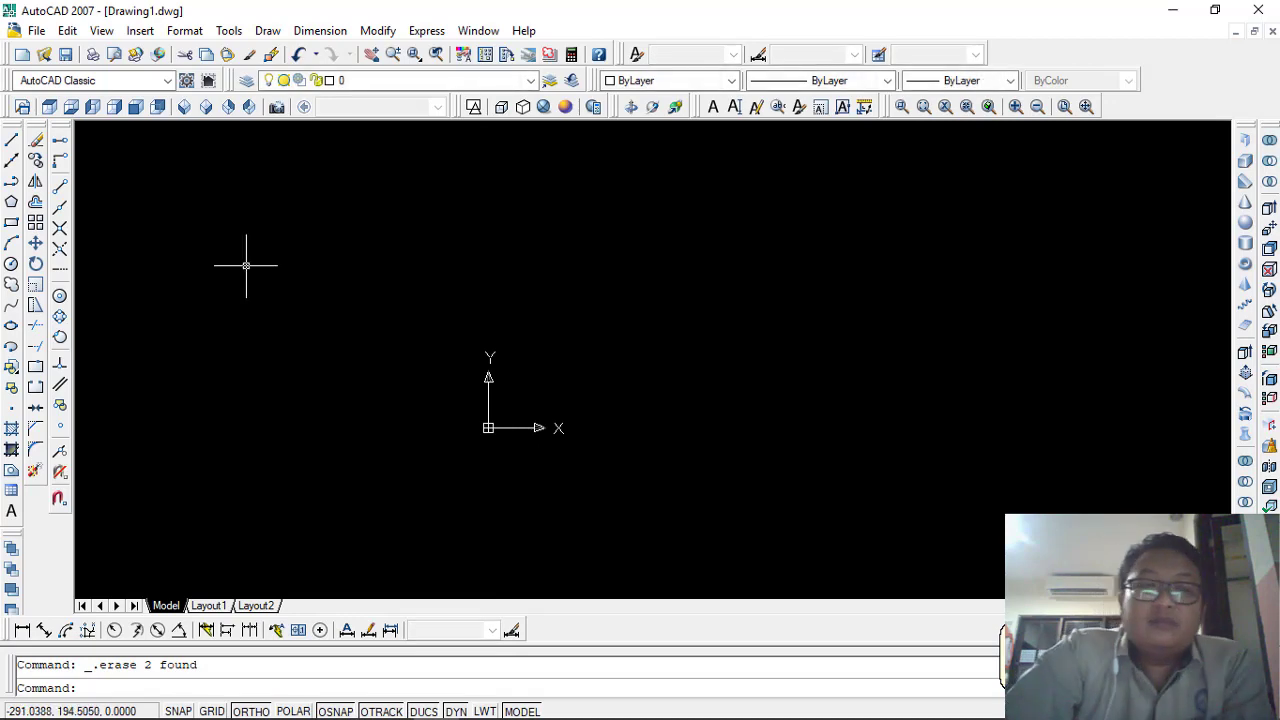
# Draw a closed four-sided polyline above the UCS origin, with a vertical right side about 137 mm tall and a slanted left side
pyautogui.click(265, 31)
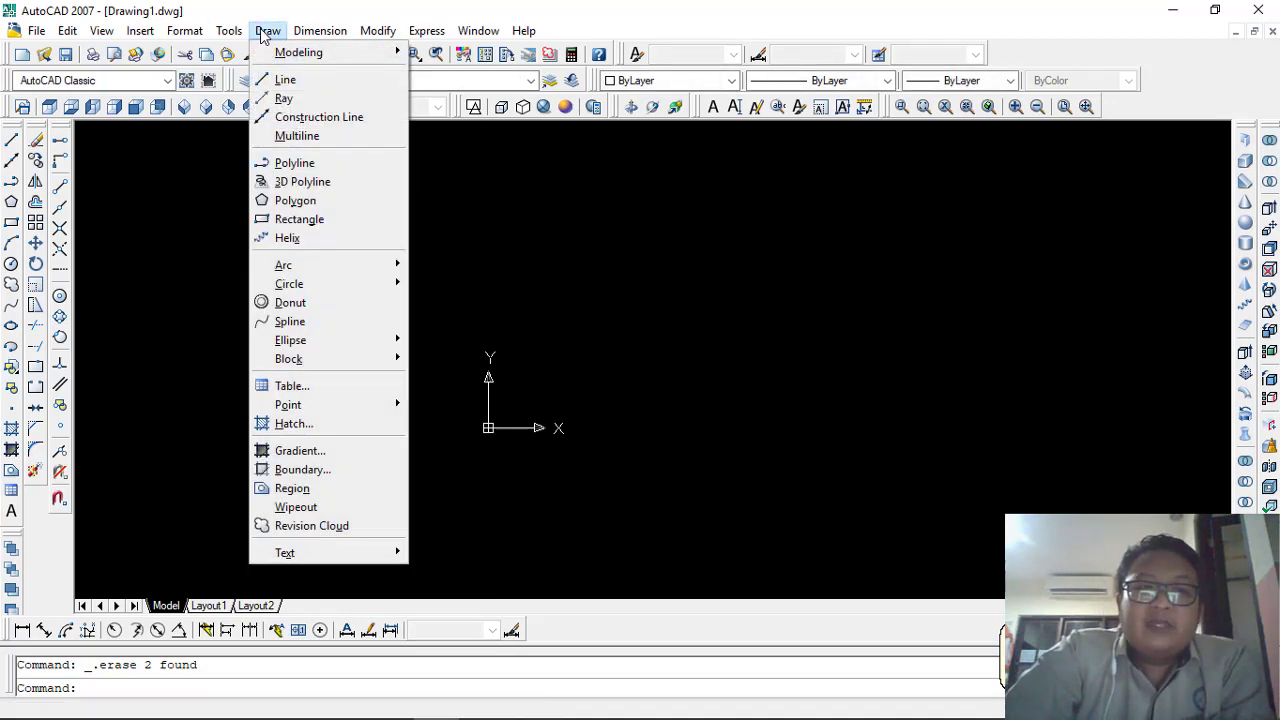
pyautogui.click(326, 165)
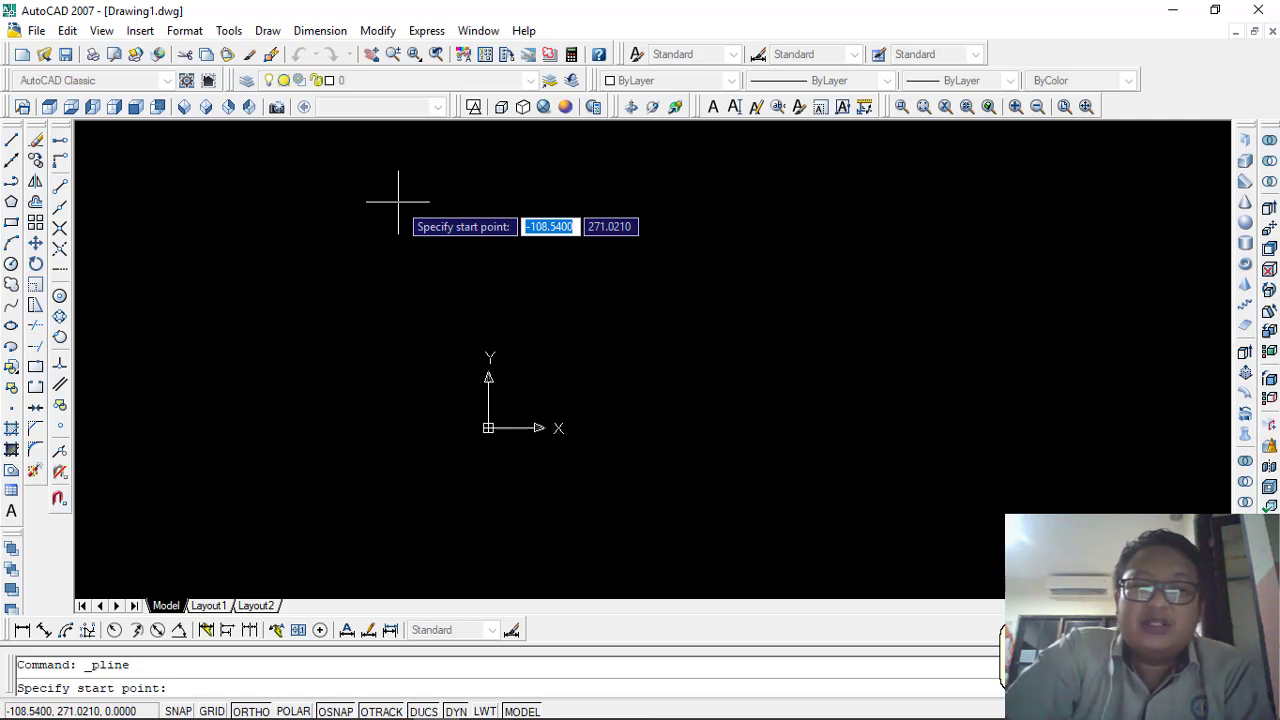
pyautogui.click(398, 201)
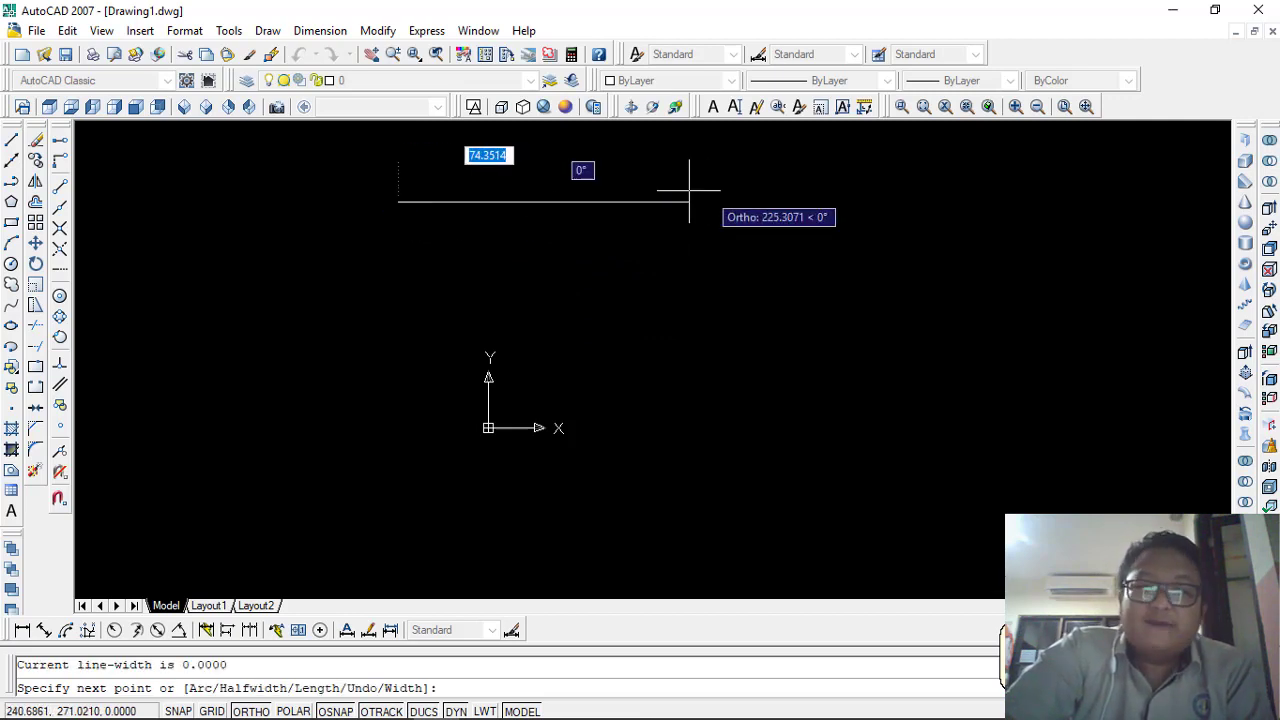
pyautogui.click(710, 201)
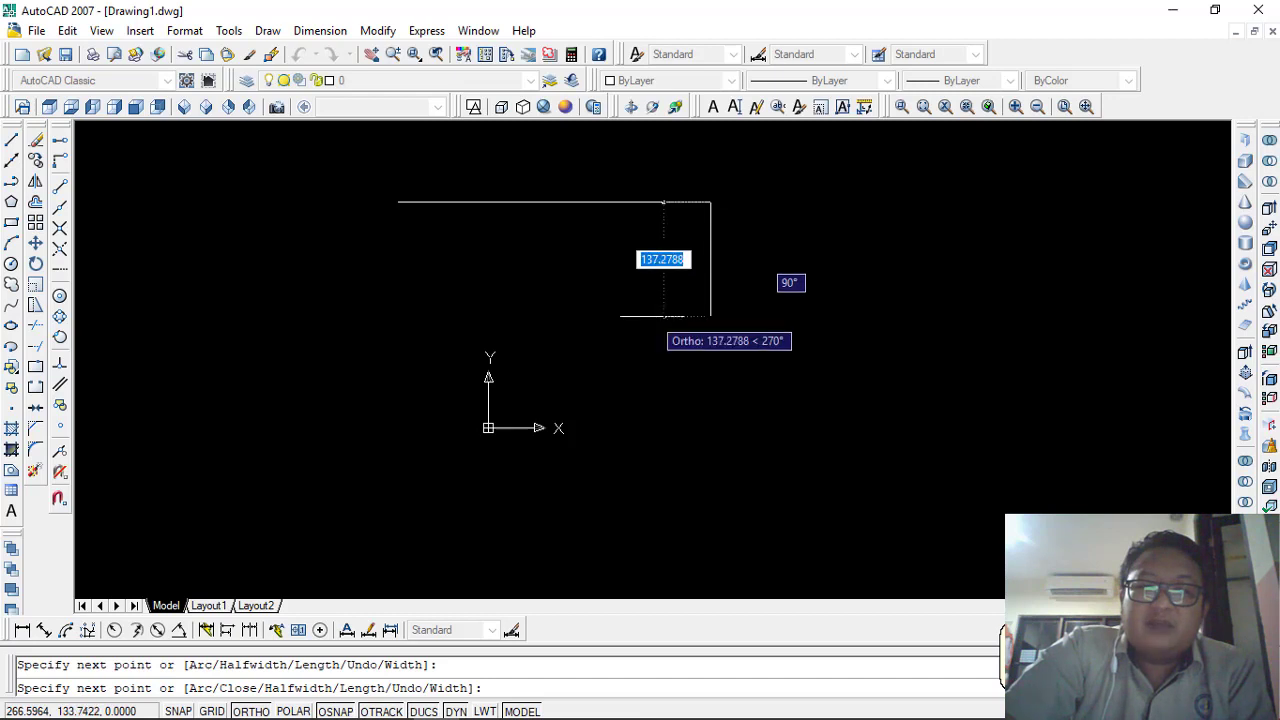
pyautogui.click(710, 316)
pyautogui.click(505, 316)
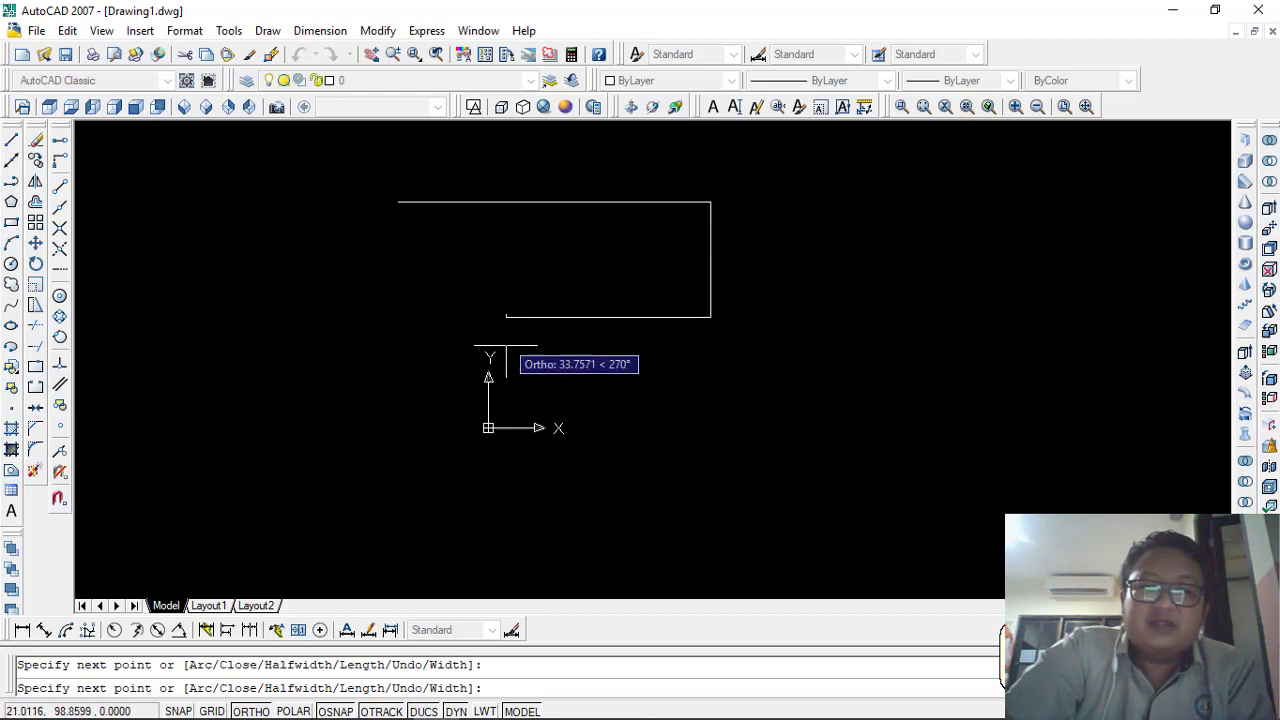
pyautogui.click(398, 201)
pyautogui.press('Escape')
# Draw a closed four-sided shape with the Line command to the right of the polyline, with a slightly sloping top edge
pyautogui.scroll(-2, 511, 263)
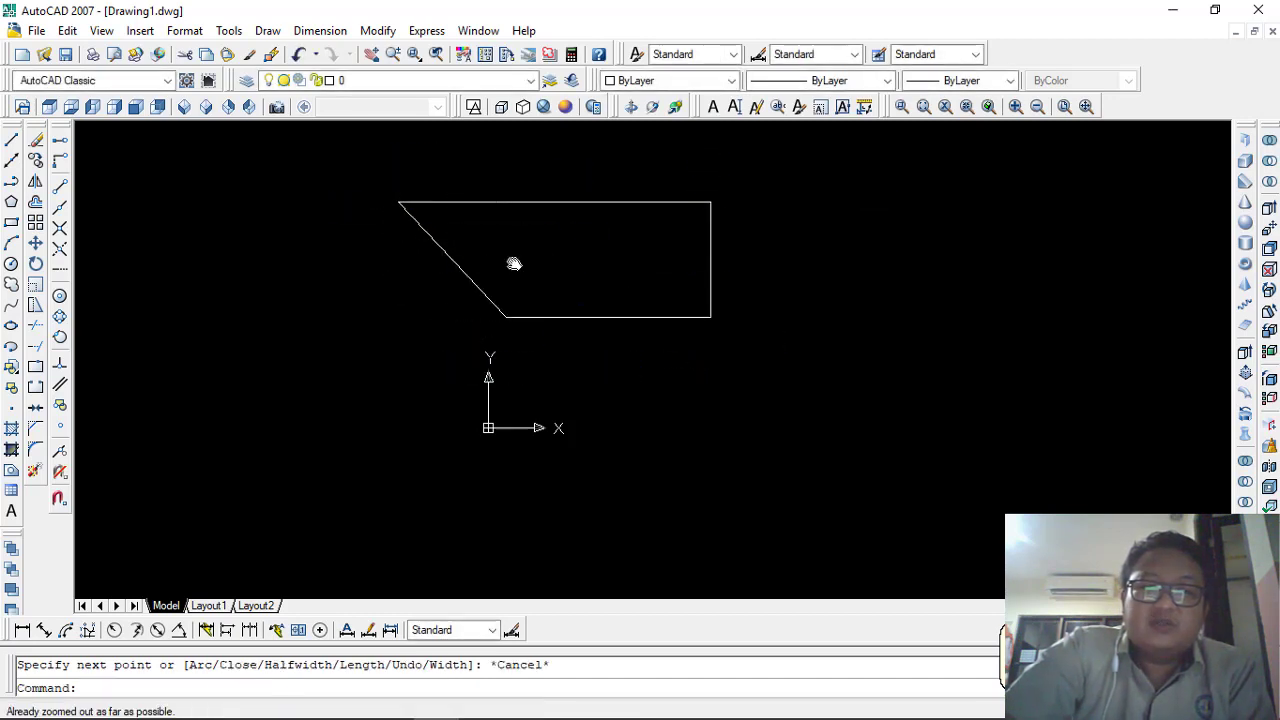
pyautogui.moveTo(511, 263); pyautogui.dragTo(407, 296, button='middle')
pyautogui.write('l')
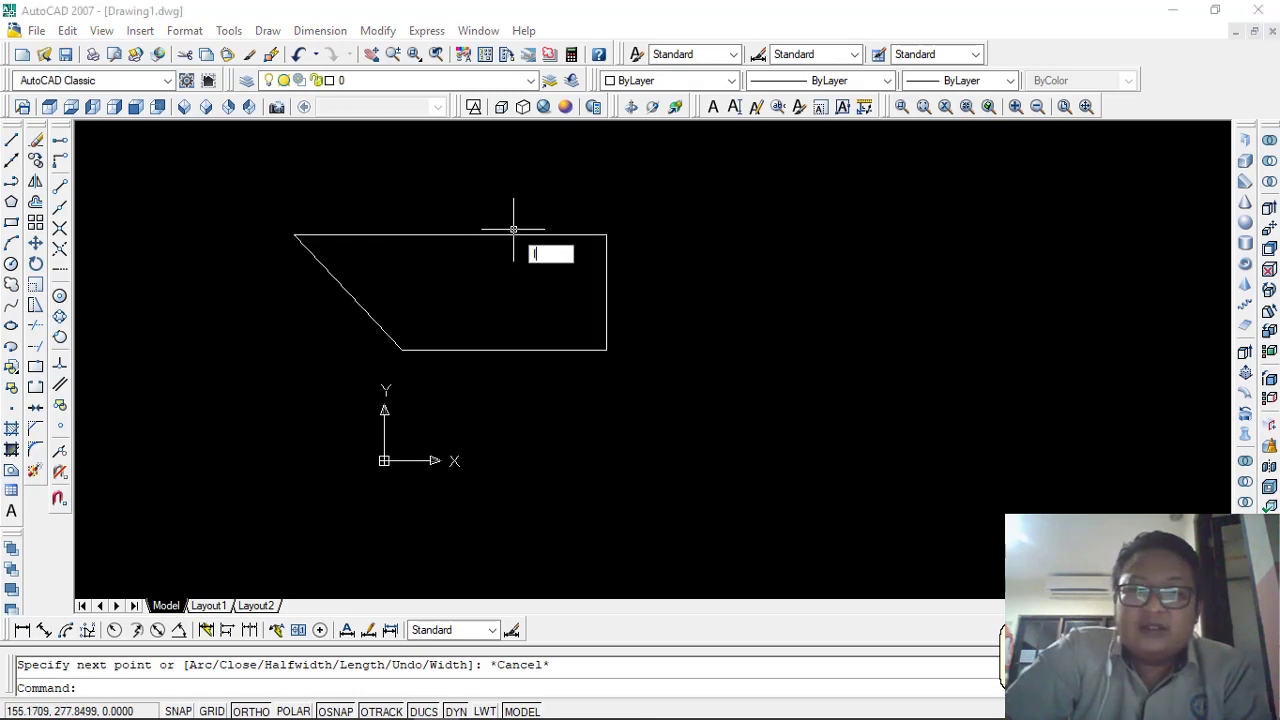
pyautogui.press('Return')
pyautogui.click(683, 256)
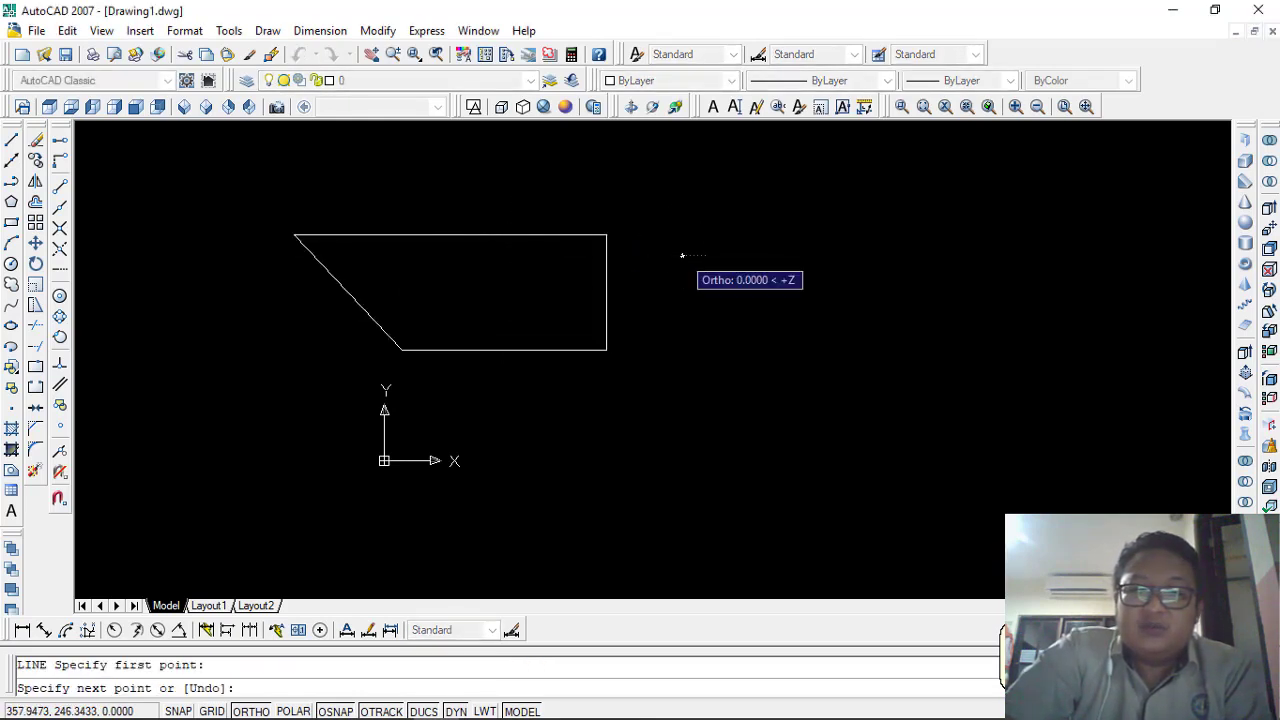
pyautogui.click(683, 416)
pyautogui.click(1018, 416)
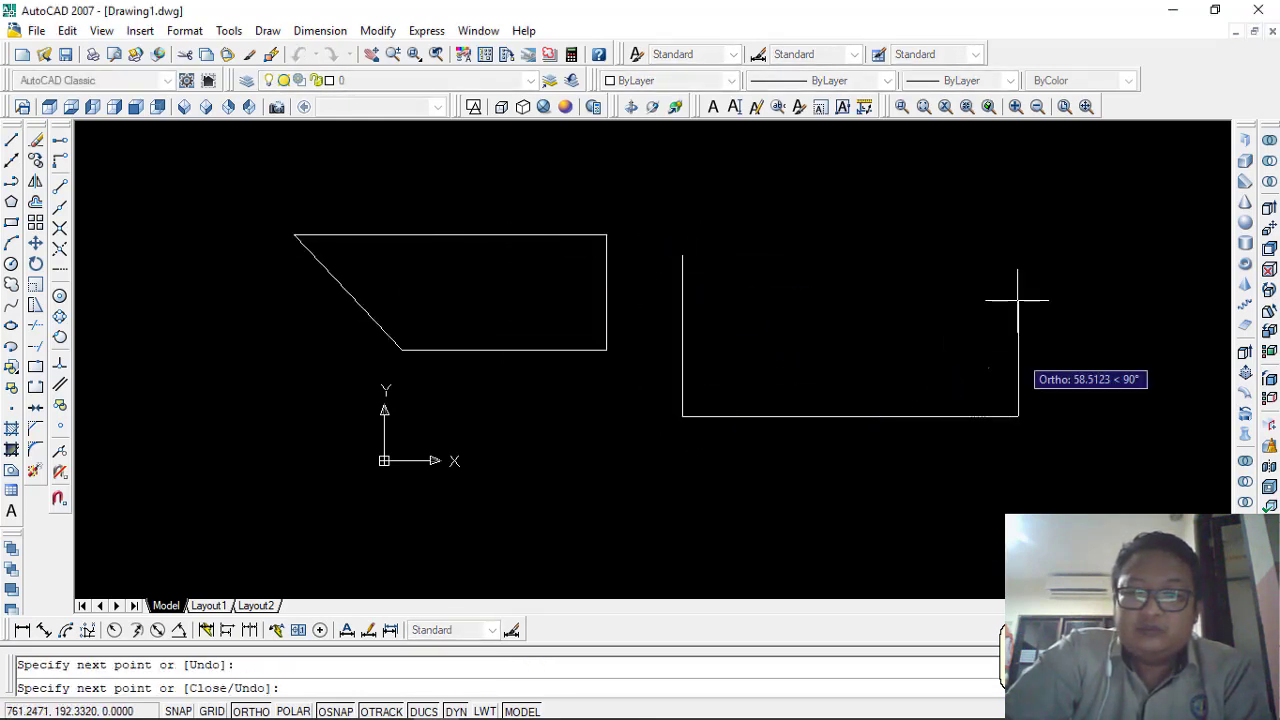
pyautogui.click(1018, 246)
pyautogui.click(683, 256)
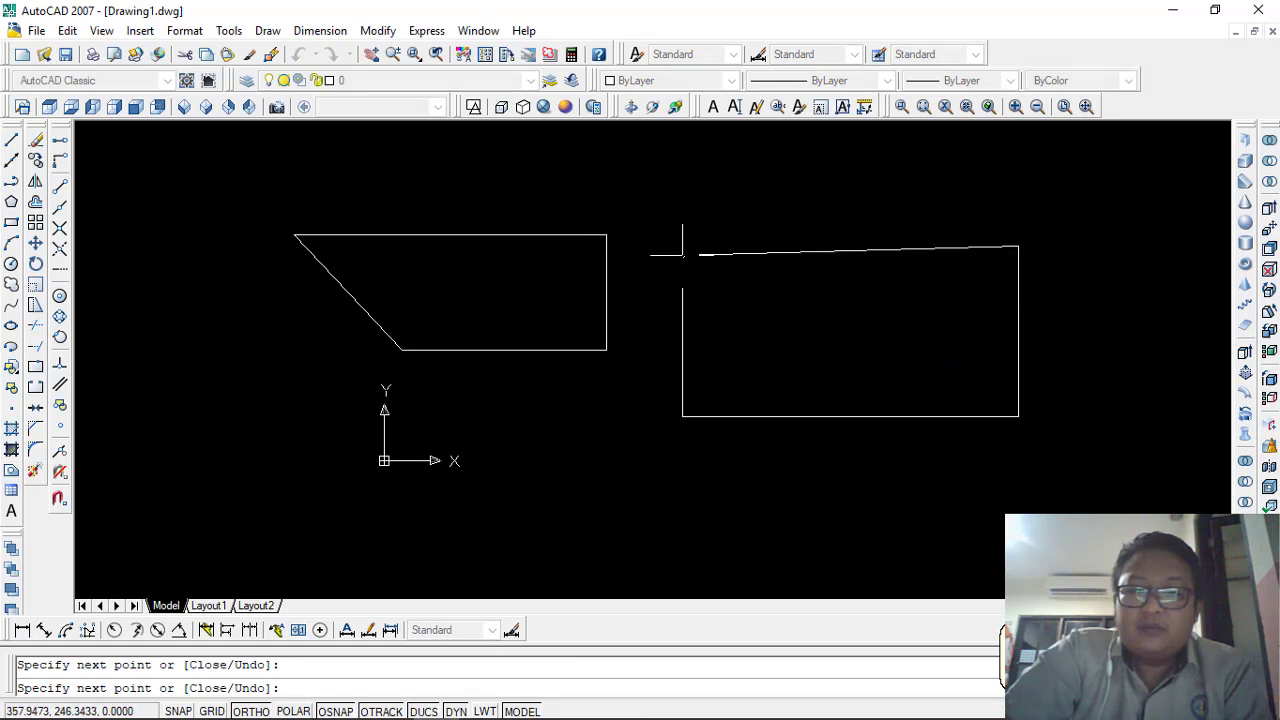
pyautogui.press('Escape')
pyautogui.scroll(-1, 760, 280)
pyautogui.moveTo(760, 280); pyautogui.dragTo(704, 265, button='middle')
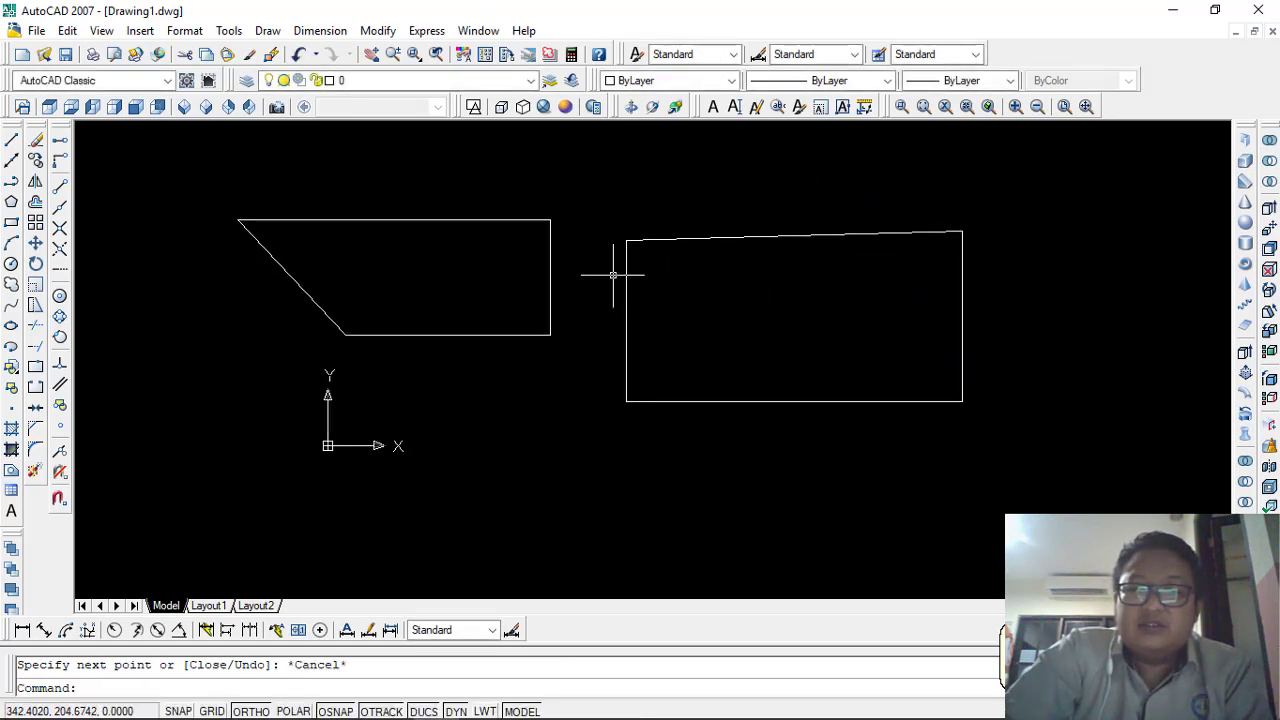
# Select the four sides of the line-drawn shape one after another to check they are separate objects, and clear the selection
pyautogui.click(645, 278)
pyautogui.click(600, 330)
pyautogui.click(760, 380)
pyautogui.click(706, 440)
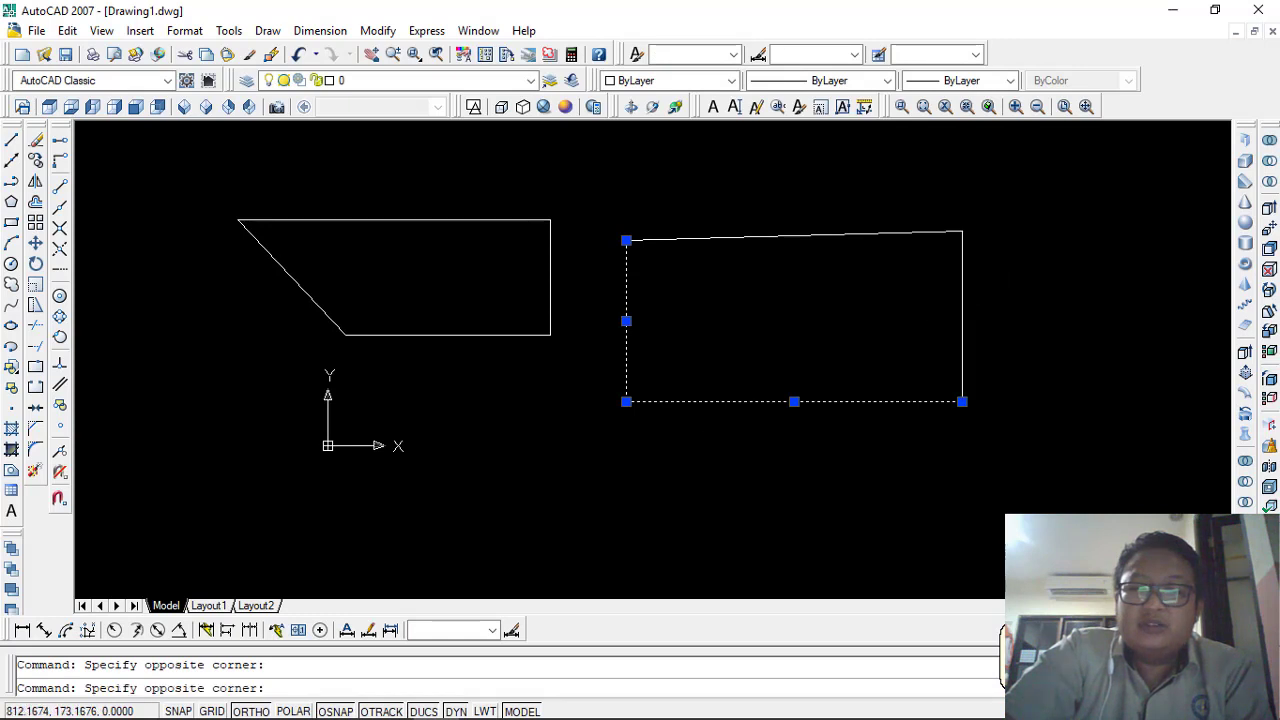
pyautogui.click(1006, 300)
pyautogui.click(850, 360)
pyautogui.click(772, 265)
pyautogui.click(704, 188)
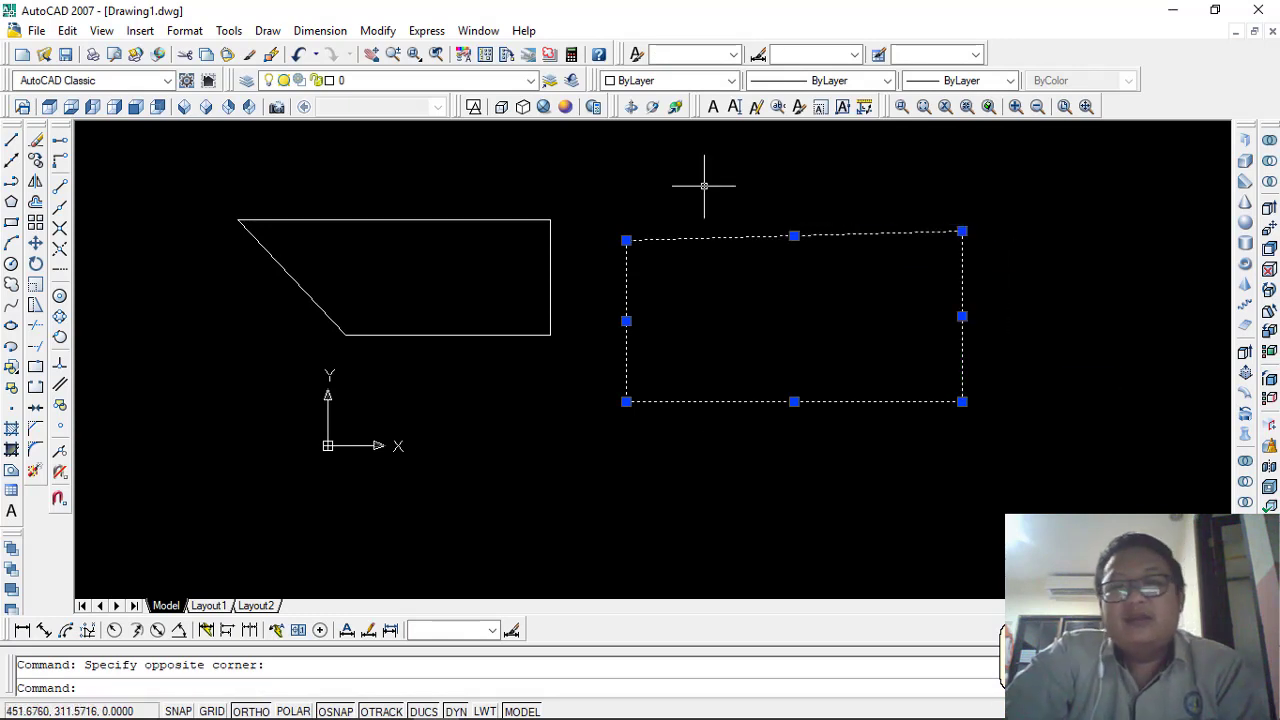
pyautogui.press('Escape')
# Delete the closed polyline with the slanted side above the UCS origin
pyautogui.click(573, 357)
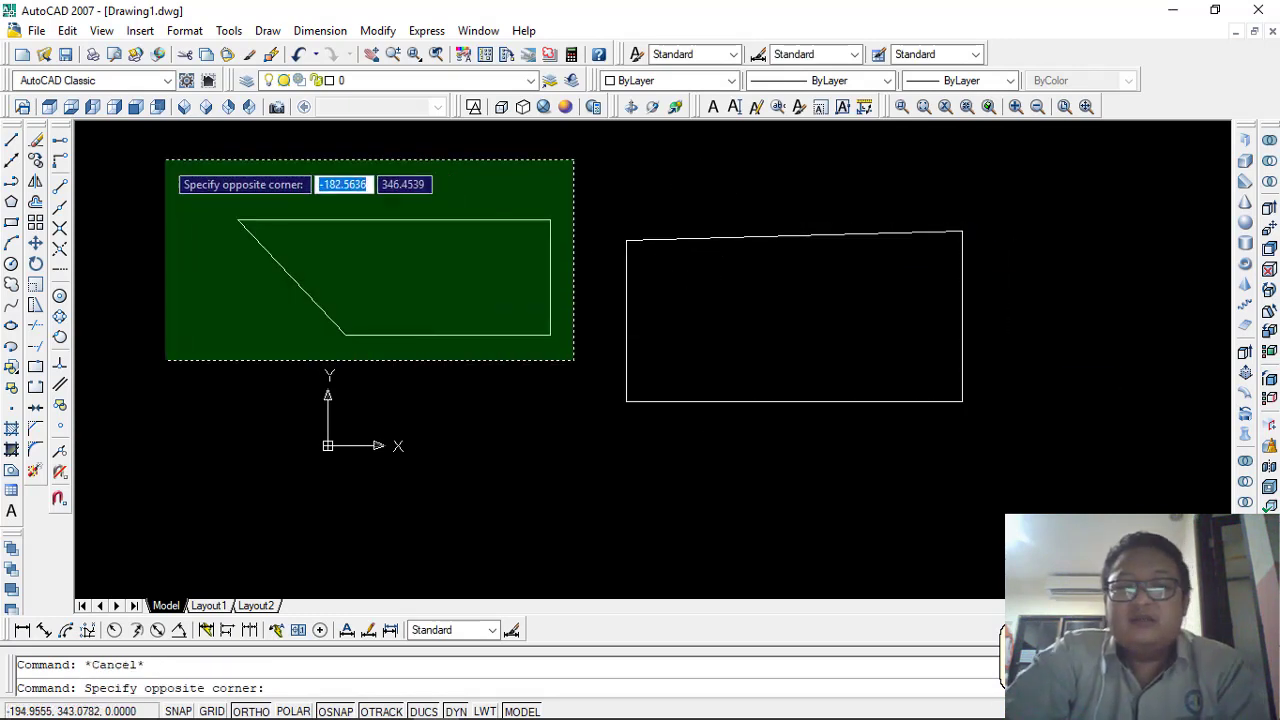
pyautogui.click(164, 158)
pyautogui.press('Delete')
# Select individual sides of the remaining line-drawn shape with crossing windows and clear the selection
pyautogui.click(636, 272)
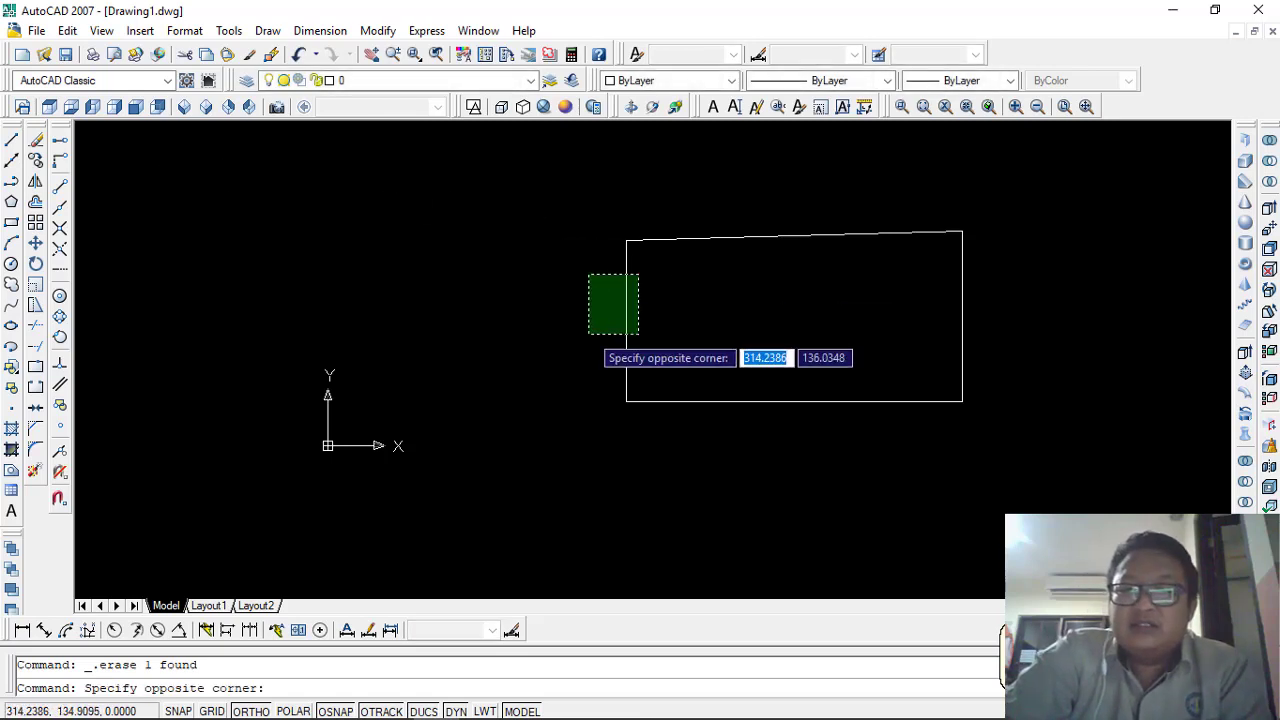
pyautogui.click(588, 336)
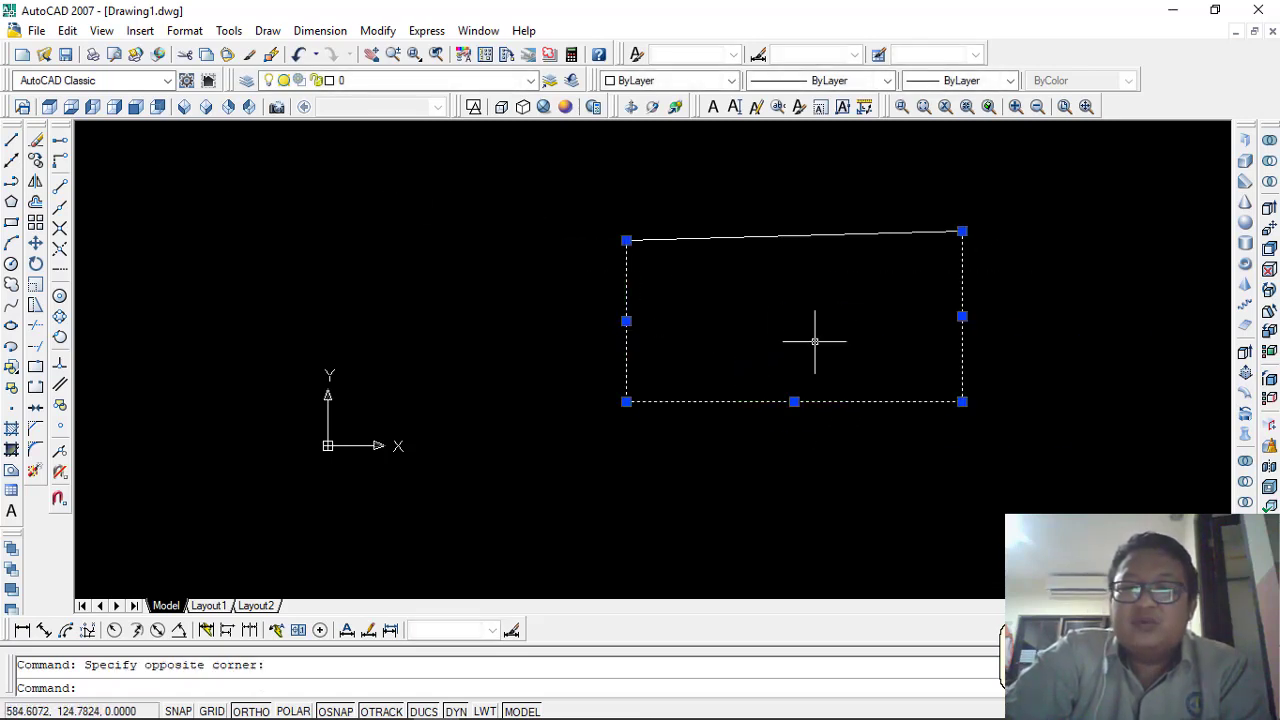
pyautogui.click(760, 287)
pyautogui.click(610, 180)
pyautogui.press('Escape')
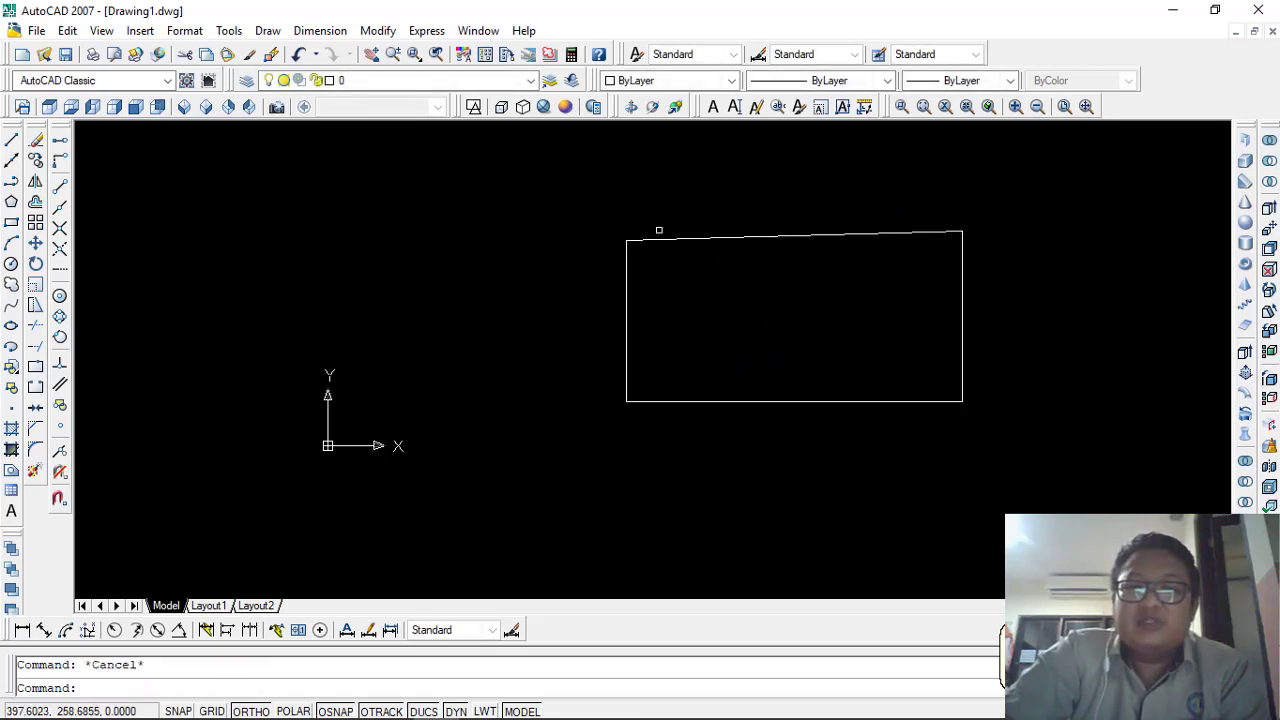
# Draw a closed four-sided polyline around the UCS Y axis, with a vertical right side about 199 mm tall and a slightly sloping top edge
pyautogui.click(267, 31)
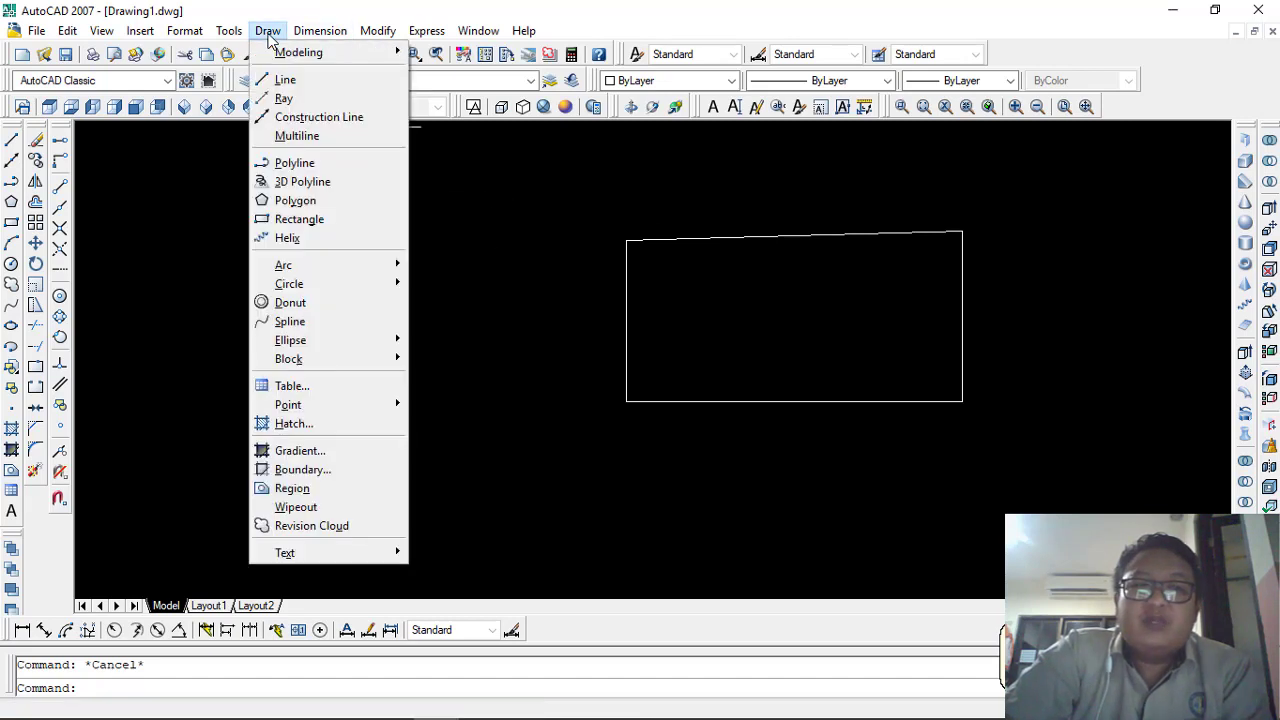
pyautogui.click(294, 163)
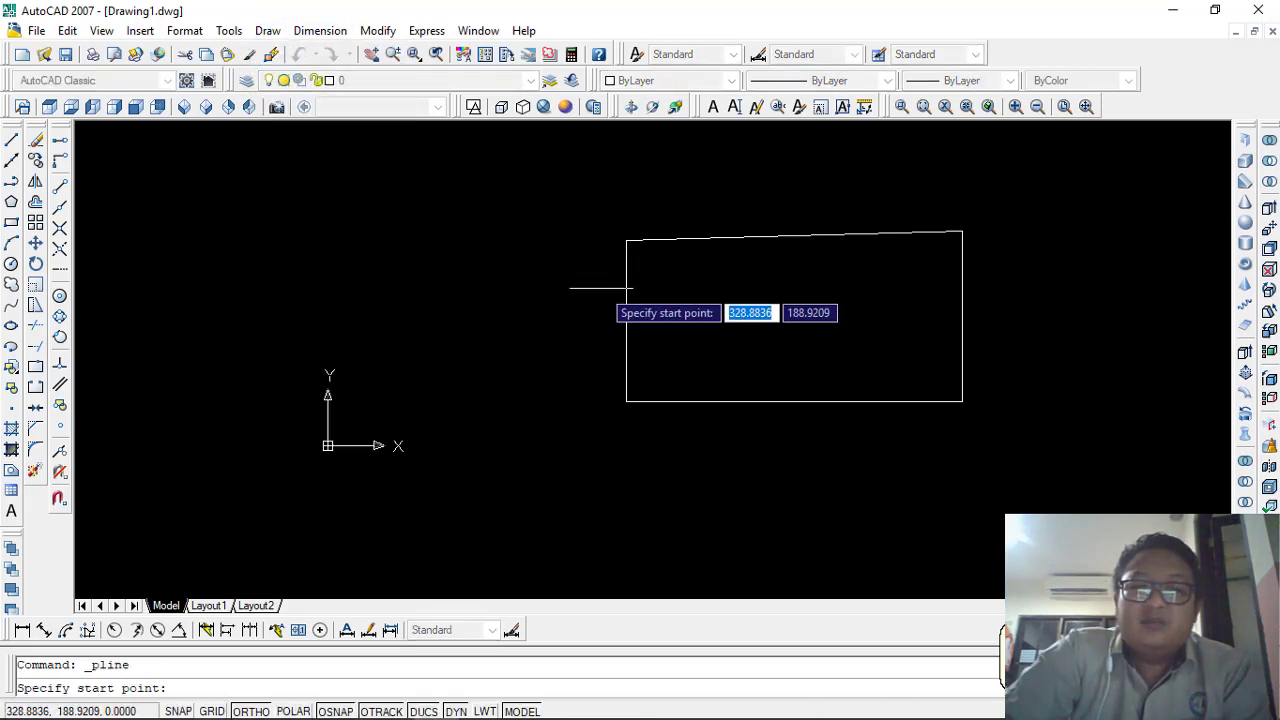
pyautogui.click(574, 244)
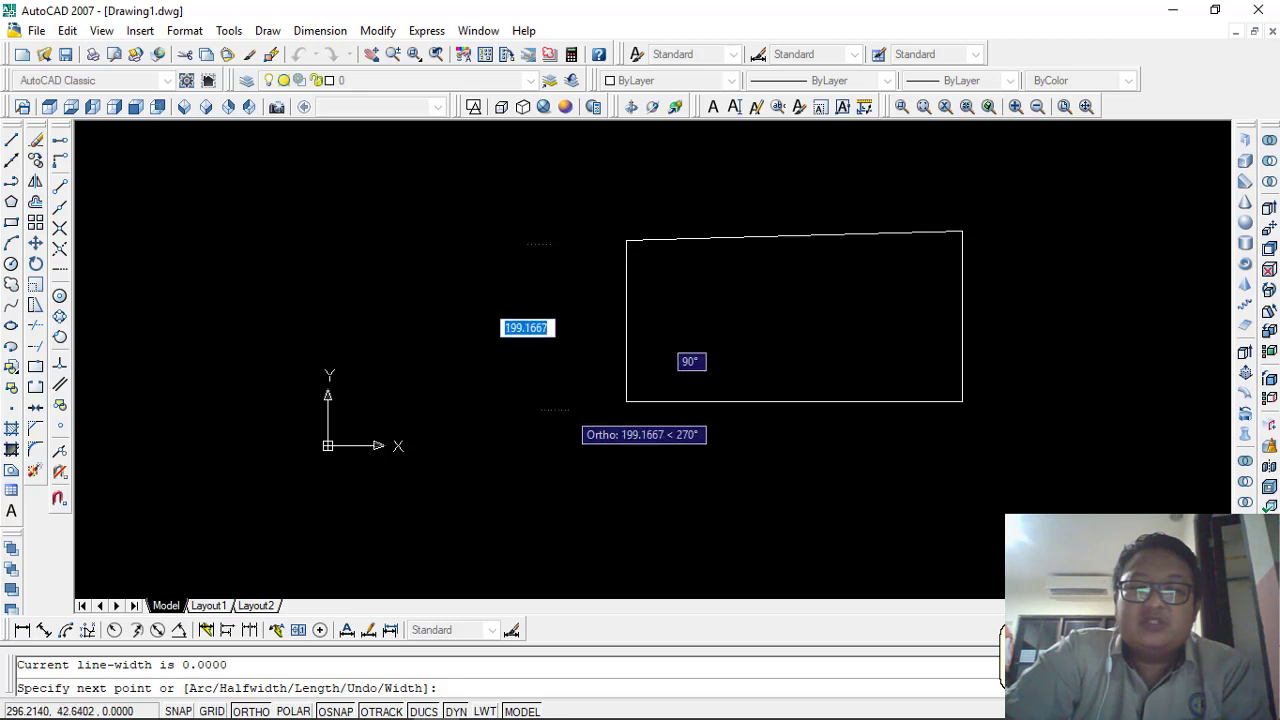
pyautogui.click(574, 410)
pyautogui.click(298, 410)
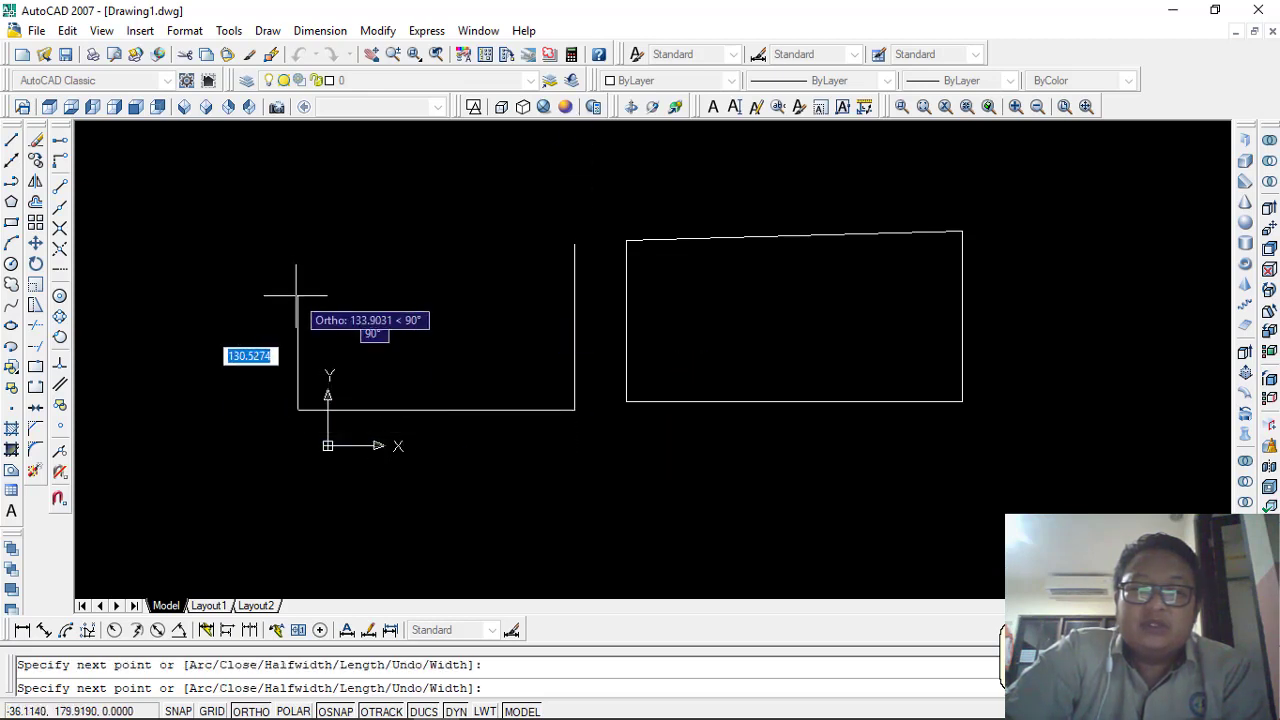
pyautogui.click(299, 260)
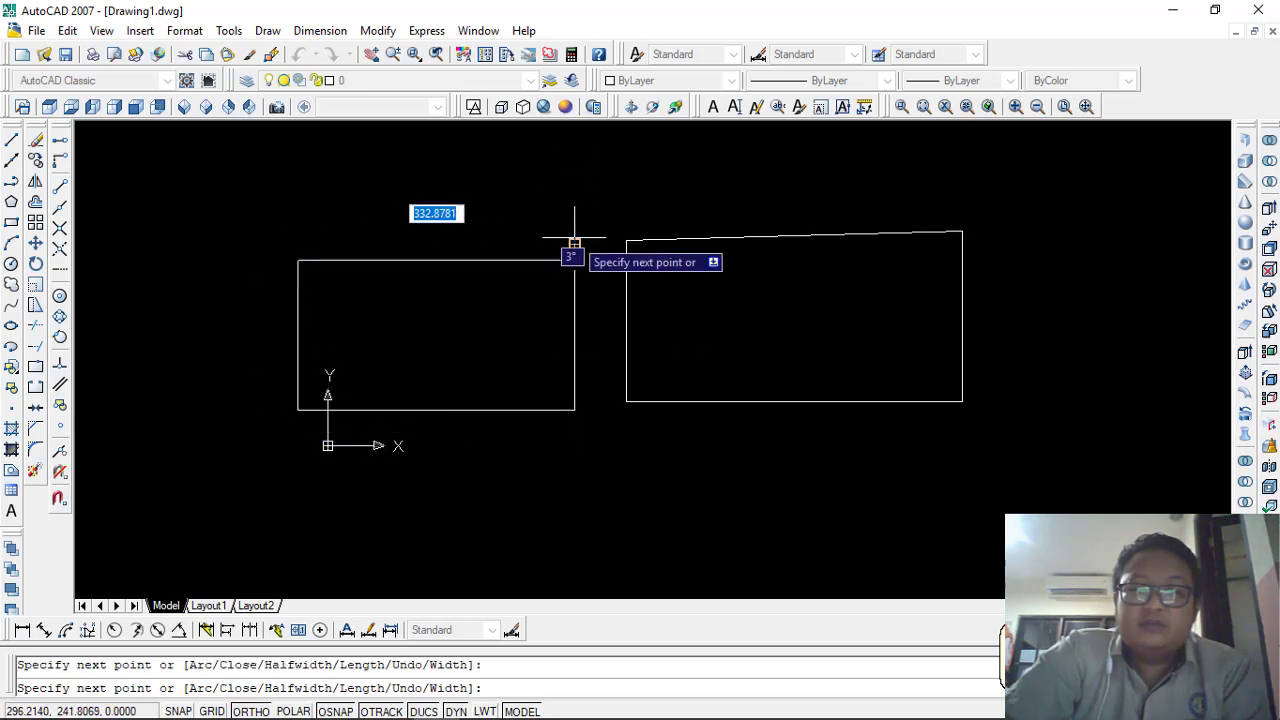
pyautogui.click(574, 244)
pyautogui.press('Escape')
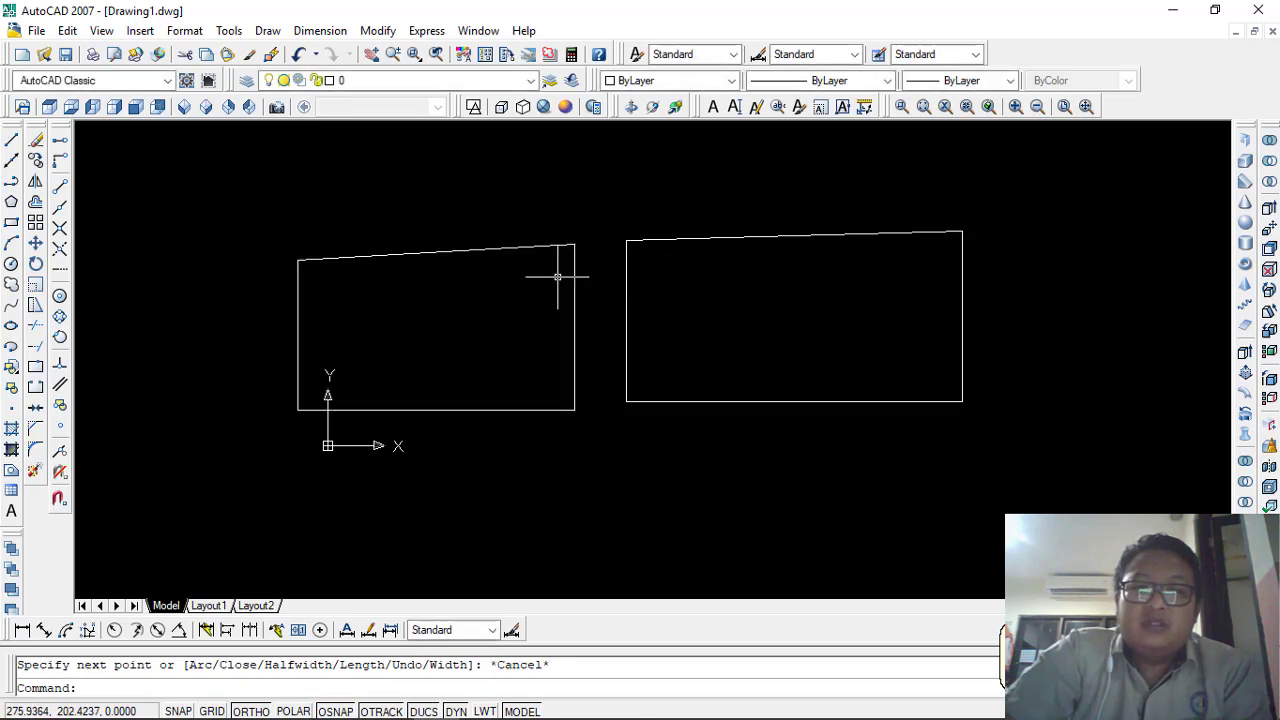
# Select the new polyline by its top edge and by its right side to compare how it selects, clearing the selection each time
pyautogui.click(420, 253)
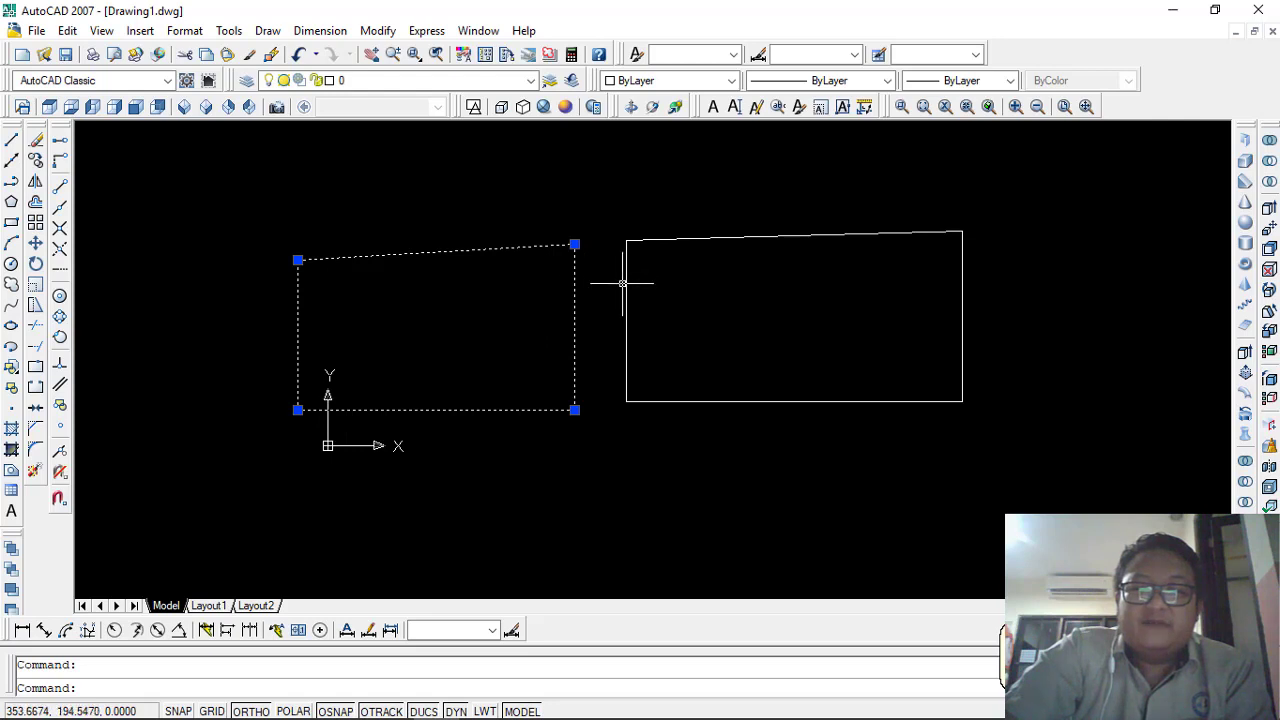
pyautogui.press('Escape')
pyautogui.click(590, 300)
pyautogui.click(521, 280)
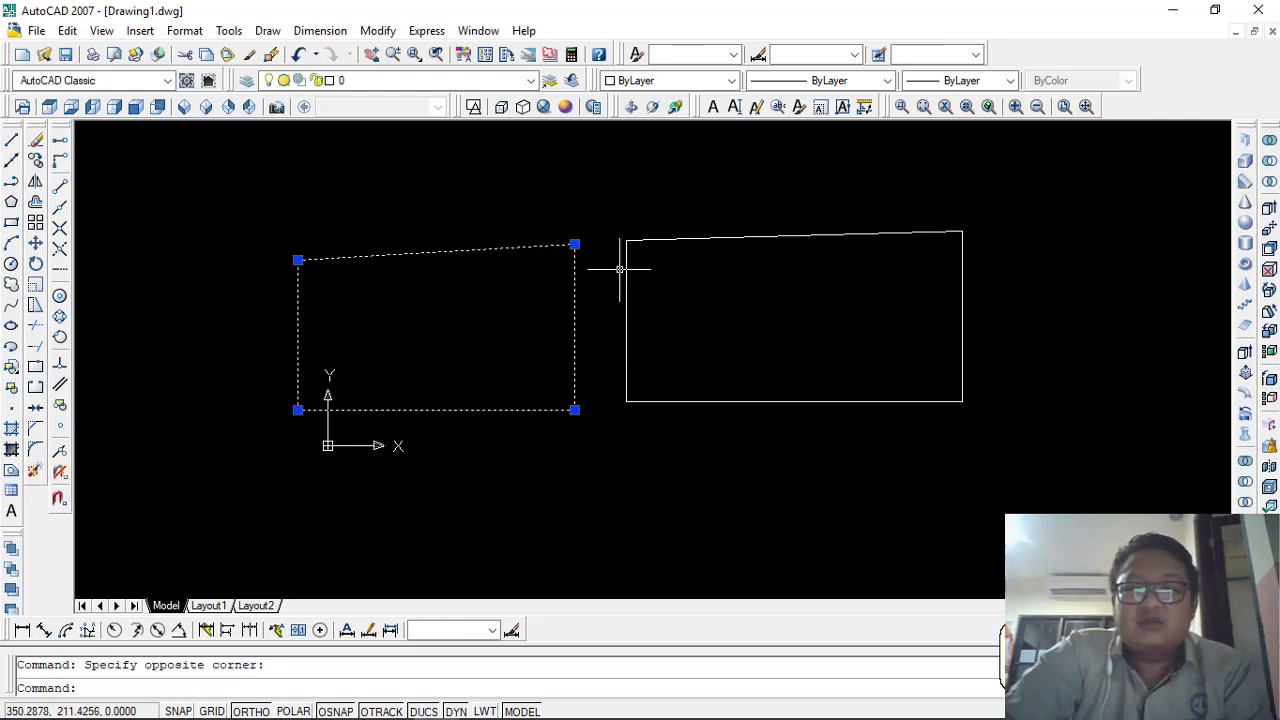
pyautogui.press('Escape')
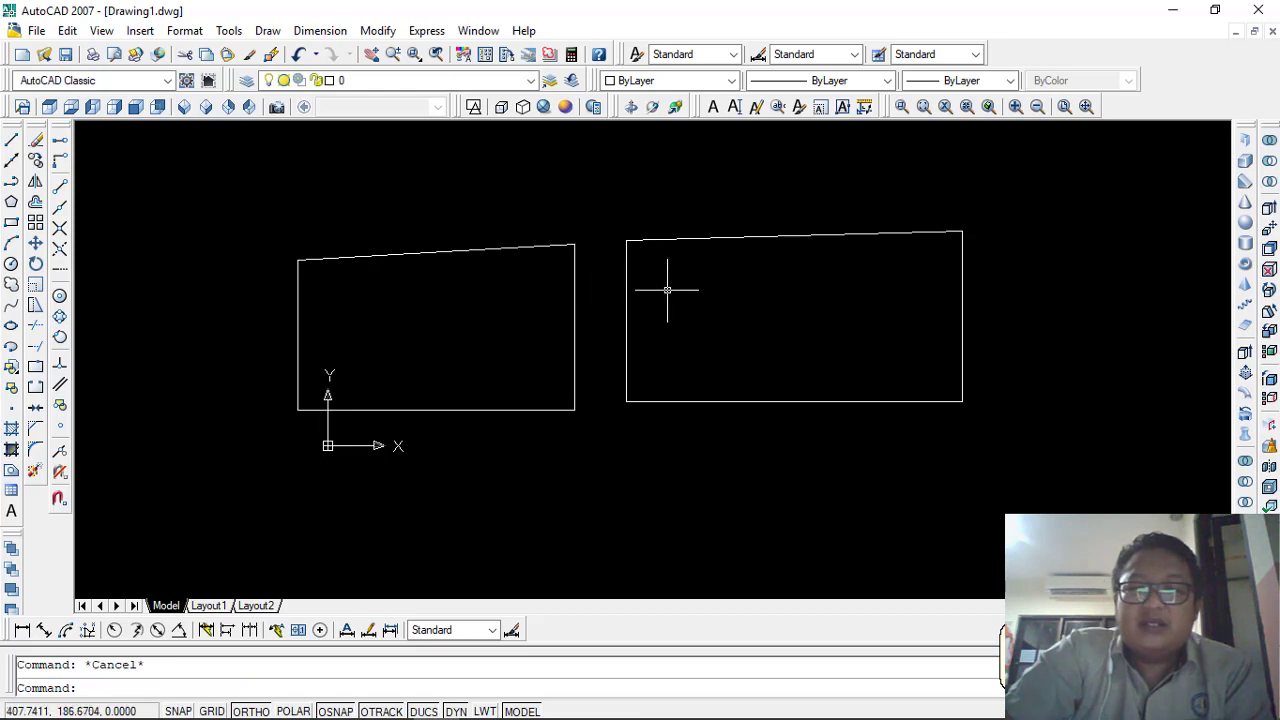
# Select each side of the line-drawn shape separately to compare it with the polyline, and clear the selection
pyautogui.click(667, 290)
pyautogui.click(616, 344)
pyautogui.press('Escape')
pyautogui.click(778, 448)
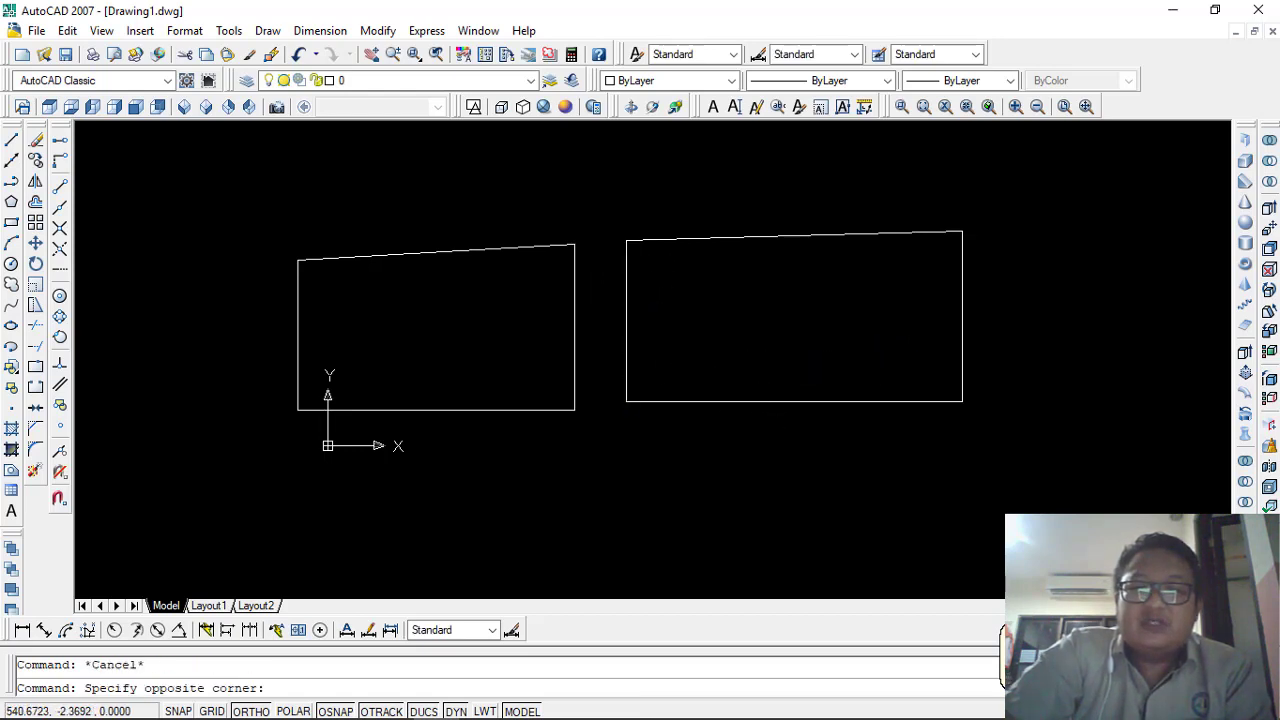
pyautogui.click(700, 366)
pyautogui.click(986, 328)
pyautogui.click(930, 352)
pyautogui.click(717, 200)
pyautogui.click(690, 263)
pyautogui.click(644, 307)
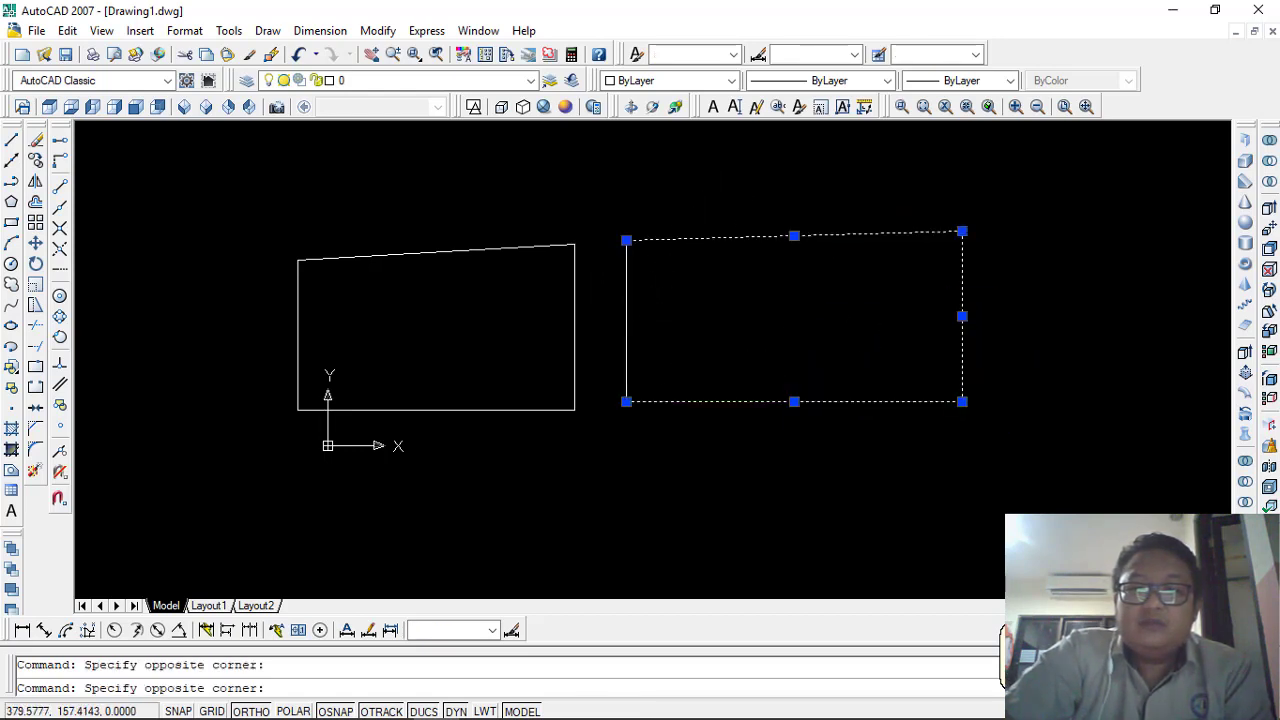
pyautogui.click(617, 331)
pyautogui.press('Escape')
# Delete the polyline and all four lines of the neighbouring shape together
pyautogui.scroll(-1, 614, 312)
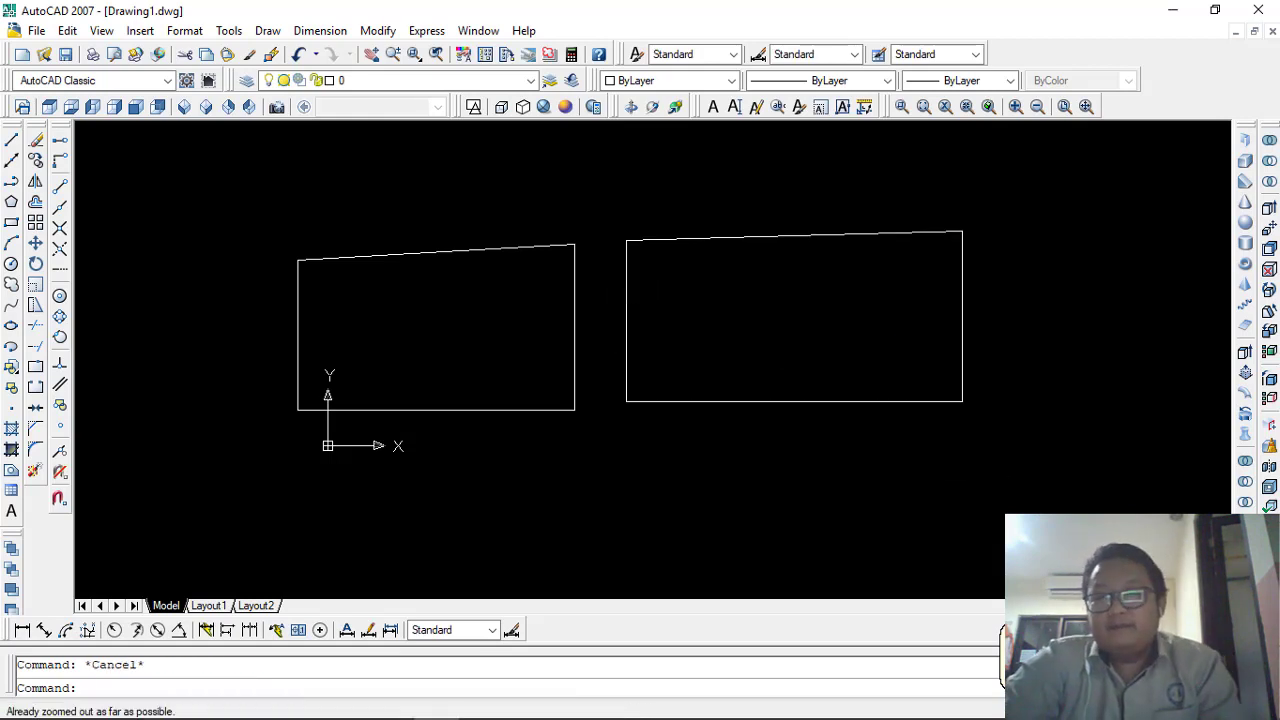
pyautogui.click(960, 450)
pyautogui.click(140, 230)
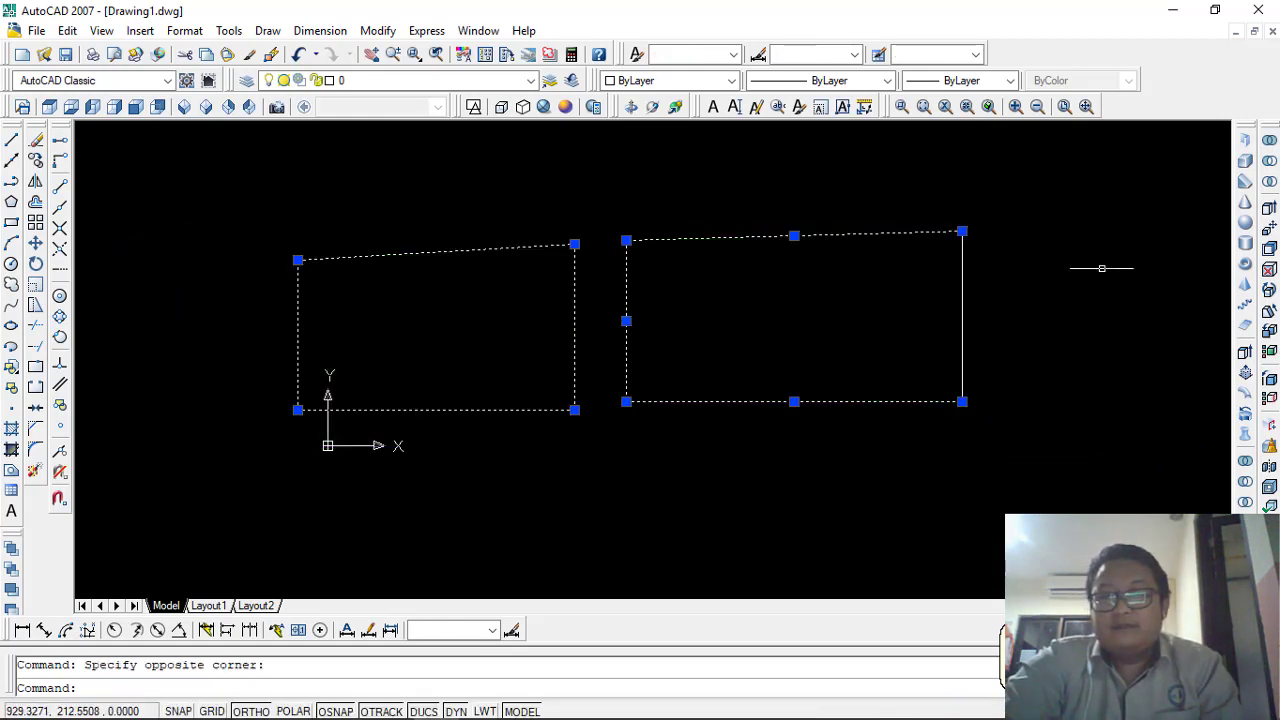
pyautogui.click(962, 322)
pyautogui.press('Delete')
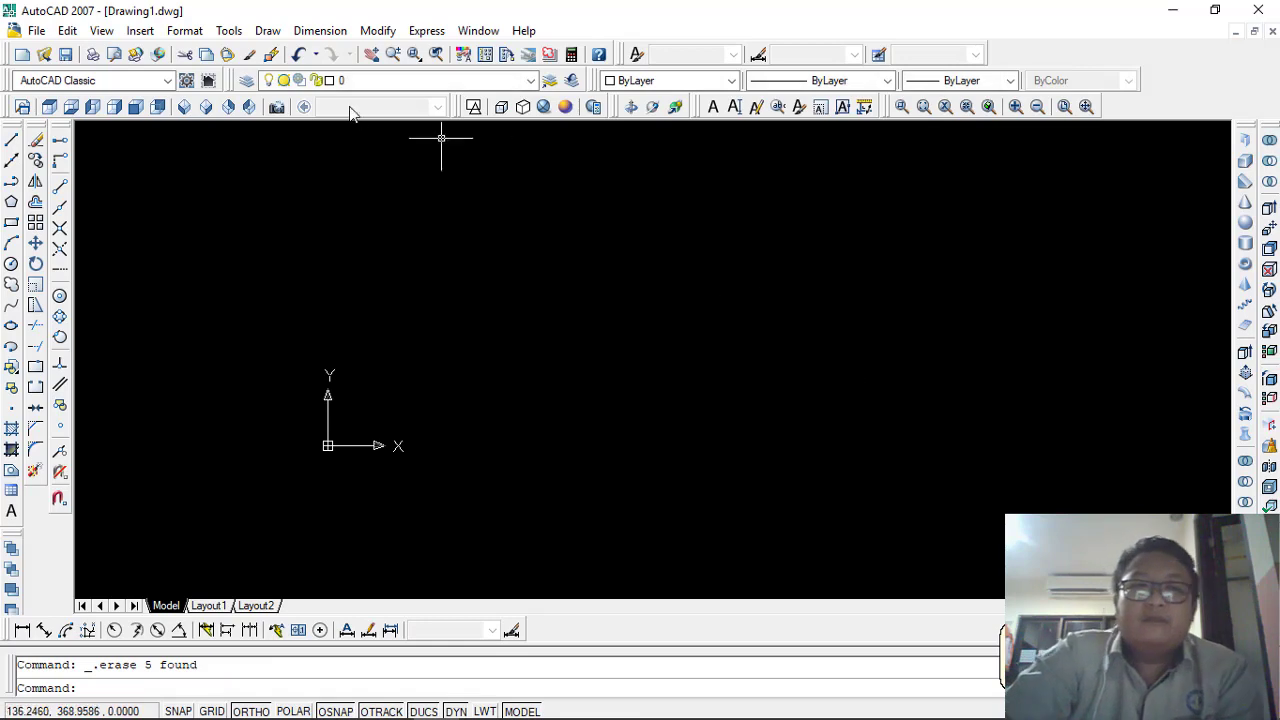
pyautogui.click(262, 31)
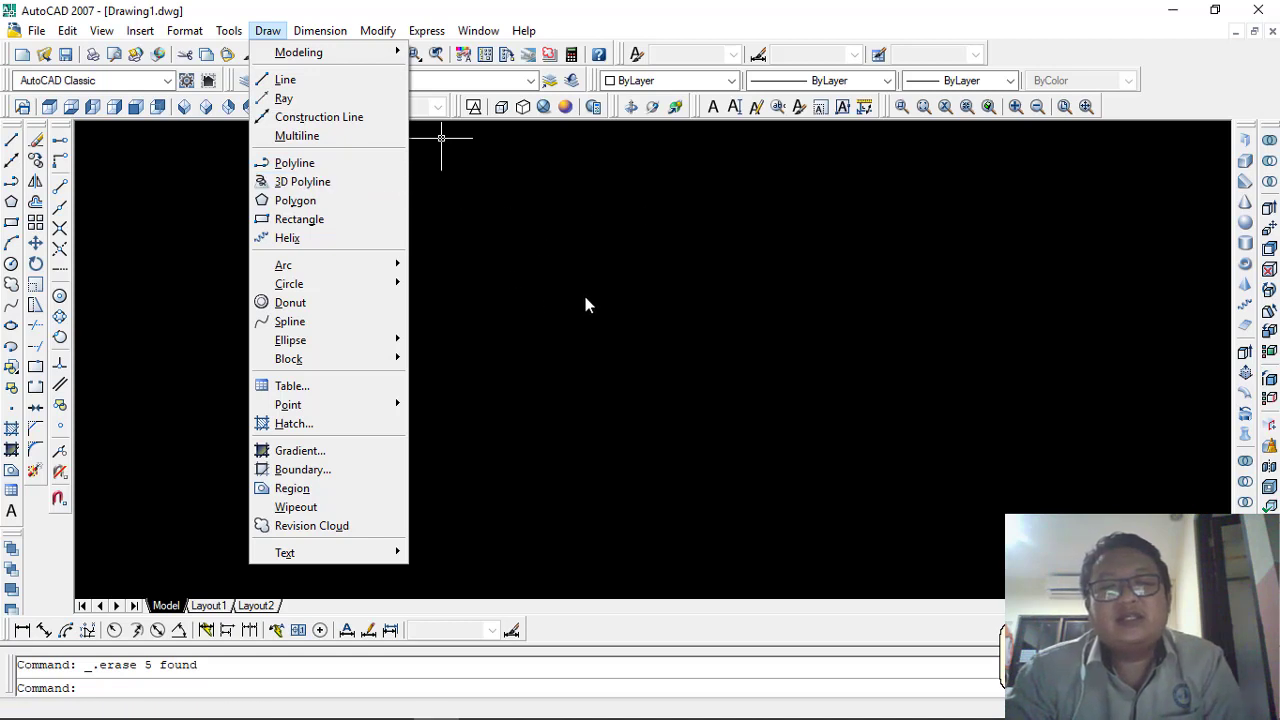
pyautogui.click(372, 203)
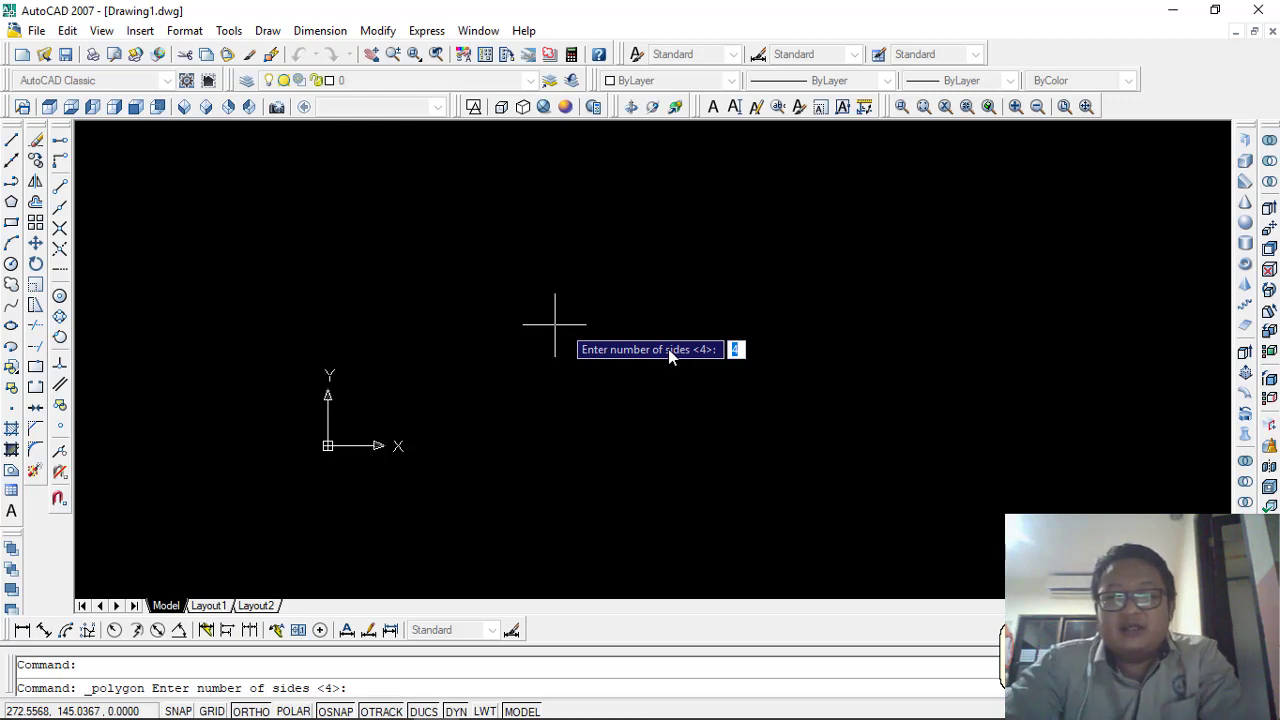
pyautogui.write('3')
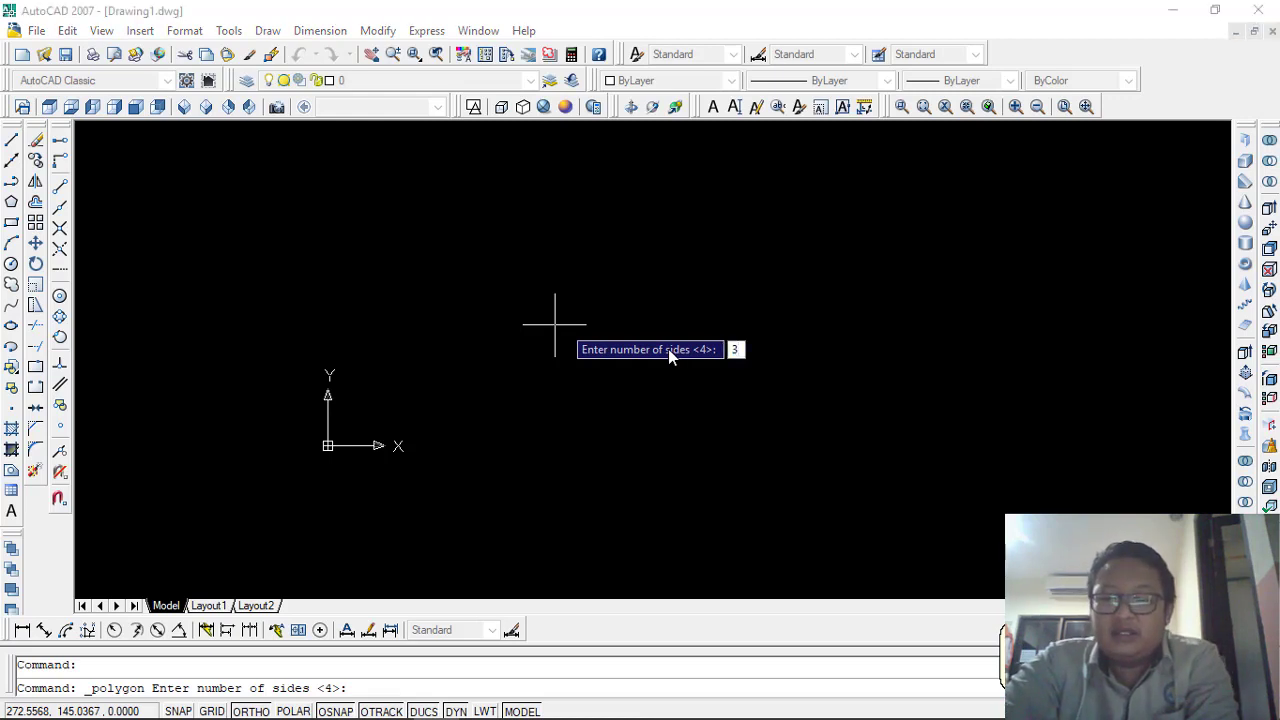
pyautogui.press('Return')
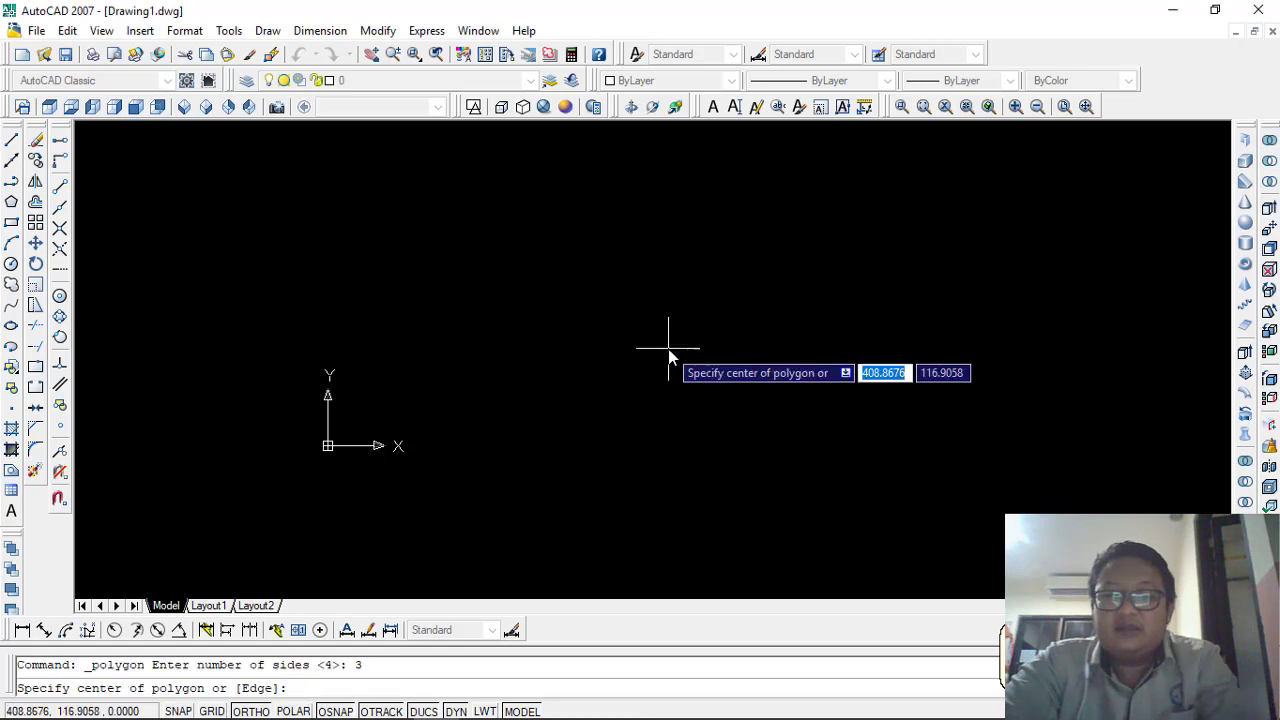
pyautogui.click(566, 350)
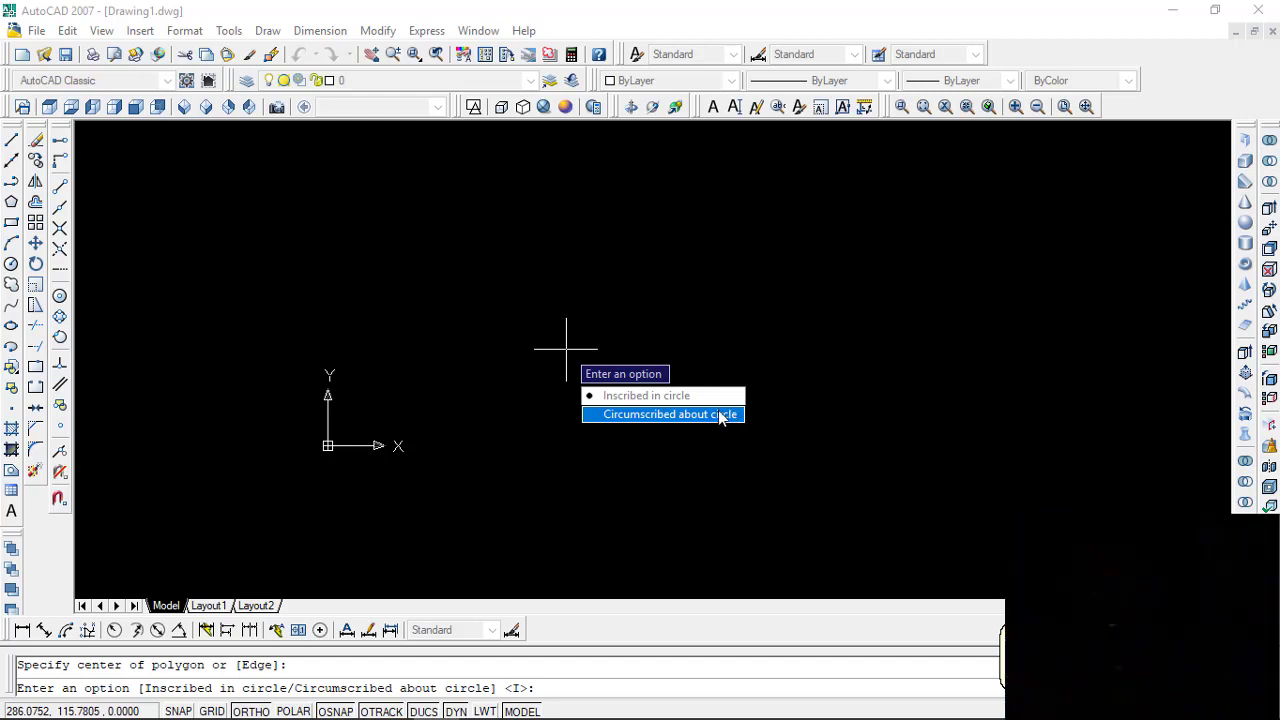
pyautogui.moveTo(640, 718)
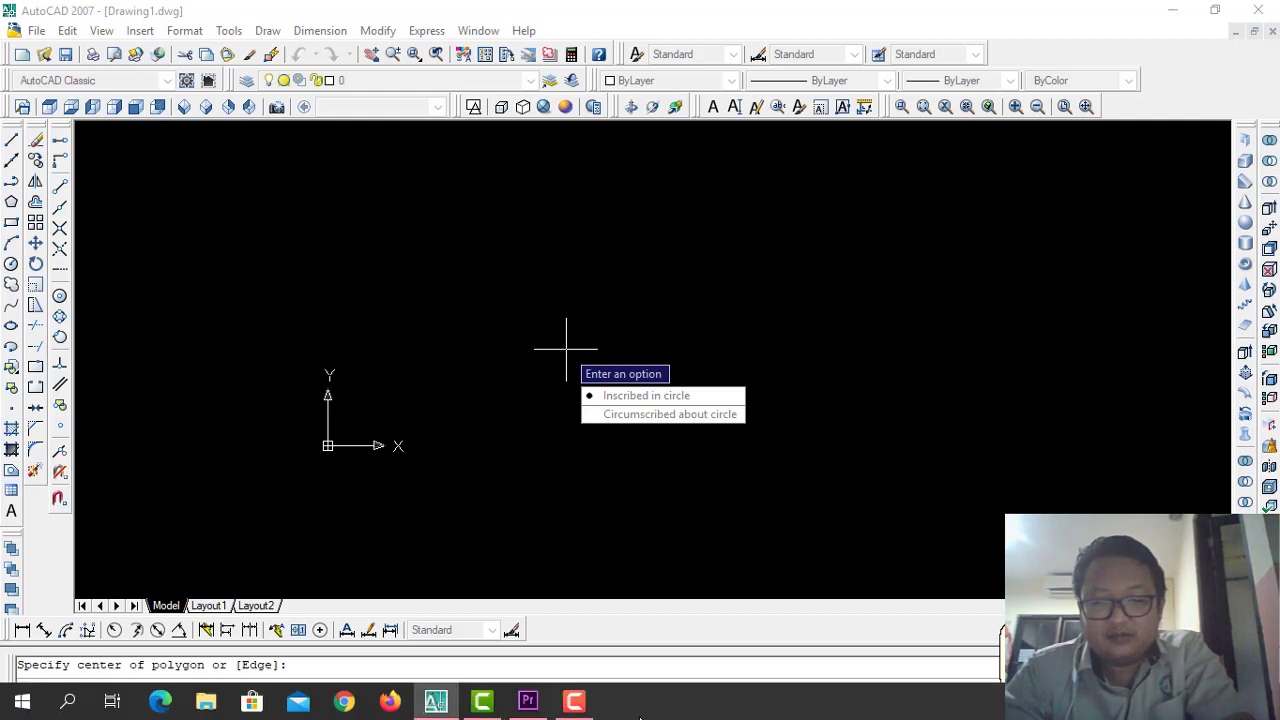
pyautogui.click(574, 700)
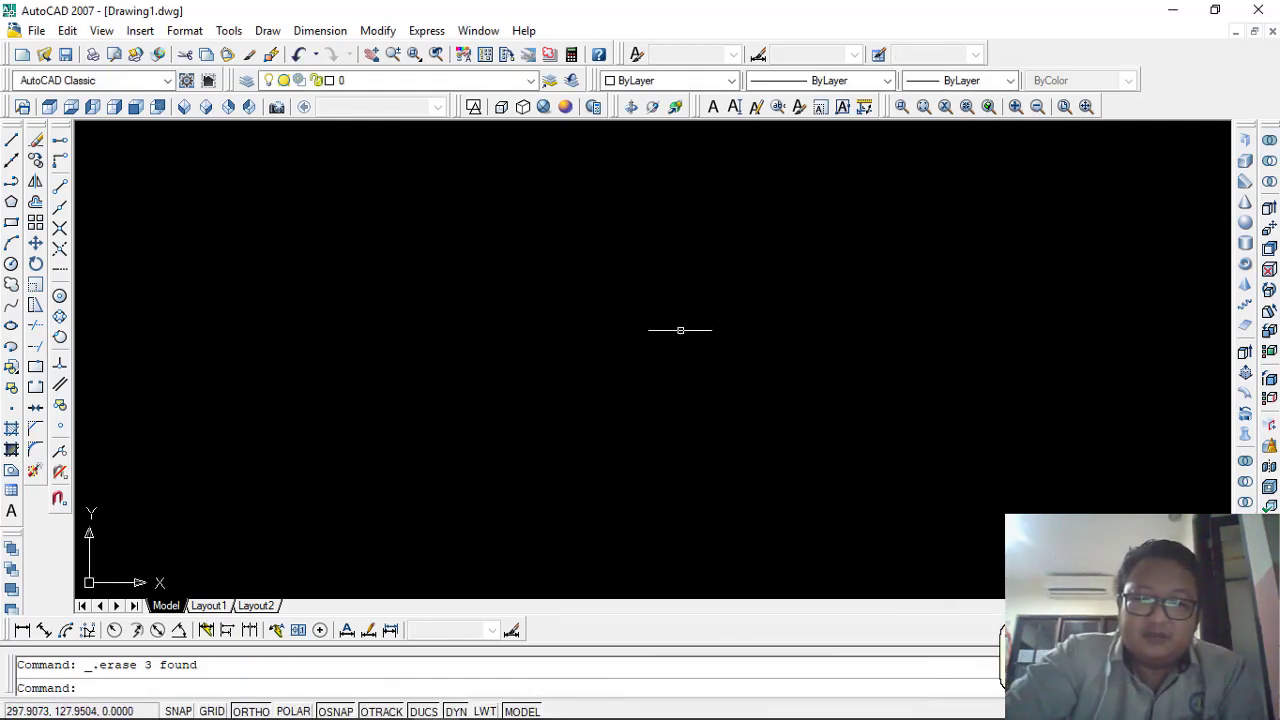
# Draw a circle with a radius of 30 mm in the empty drawing area
pyautogui.write('c')
pyautogui.press('Return')
pyautogui.click(525, 351)
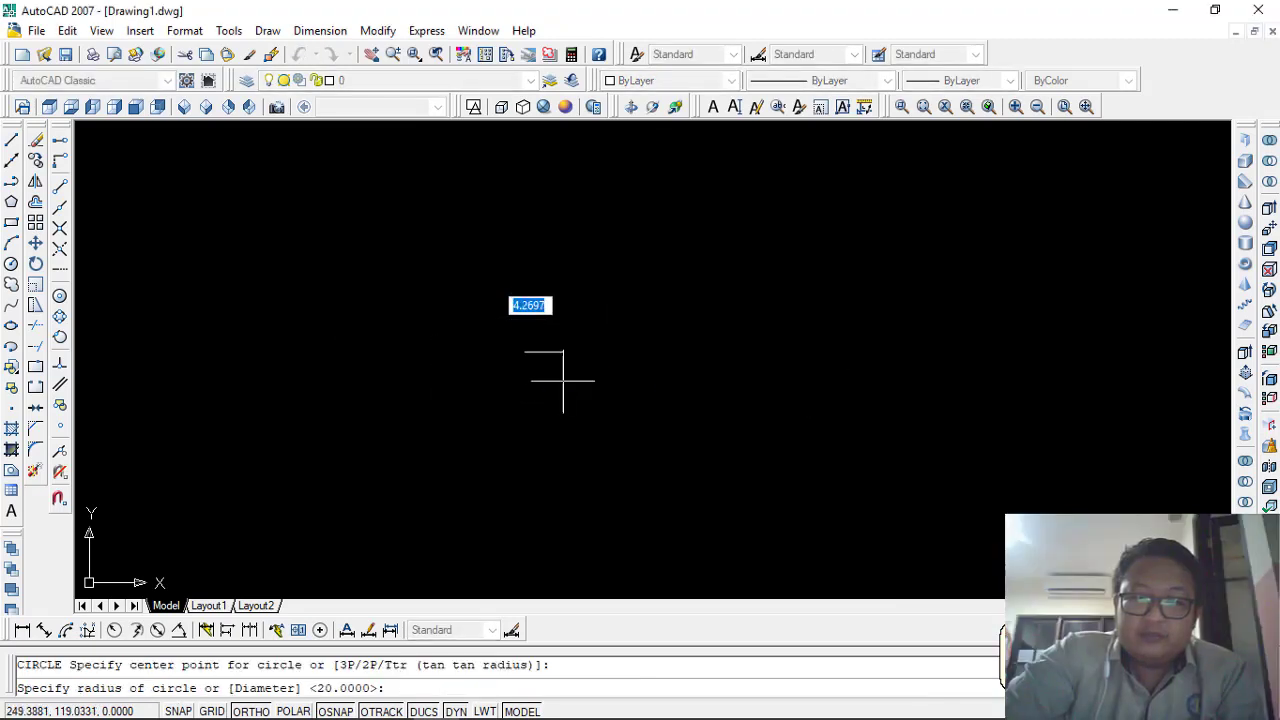
pyautogui.write('30')
pyautogui.press('Return')
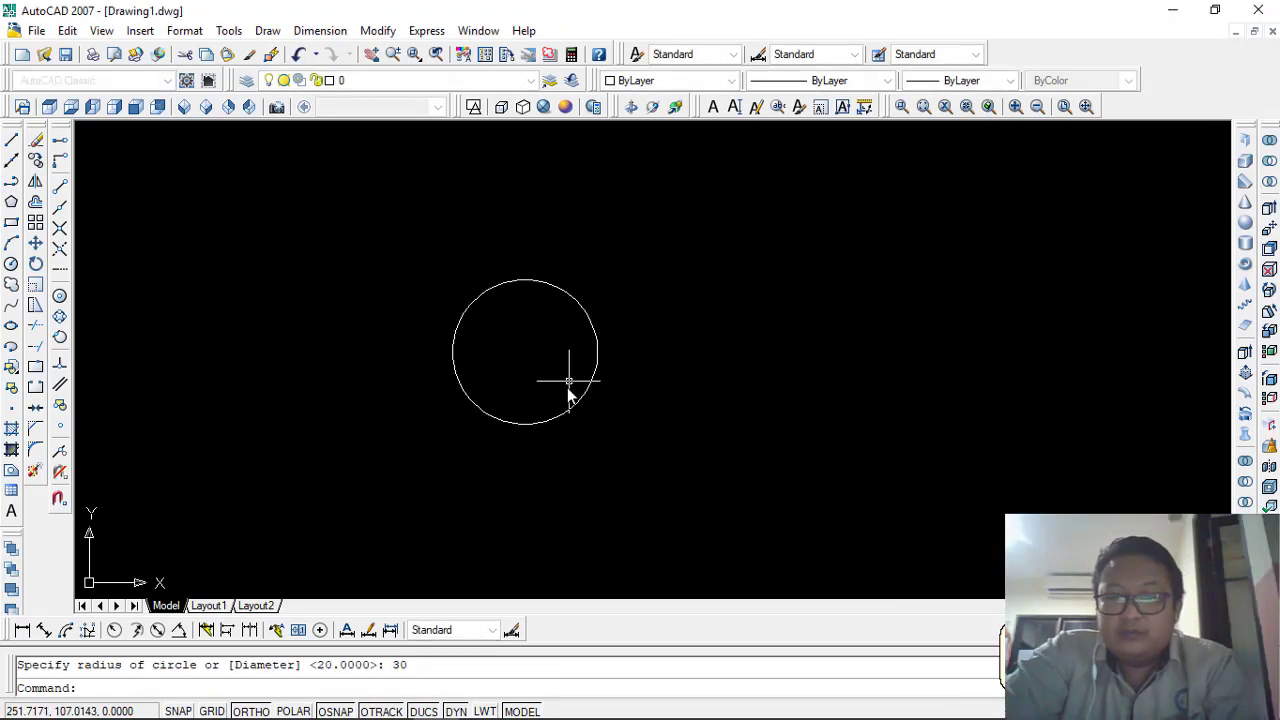
# Draw a 3-sided polygon centred on the circle, using Inscribed in circle, with one vertex at the circle's top quadrant
pyautogui.click(262, 31)
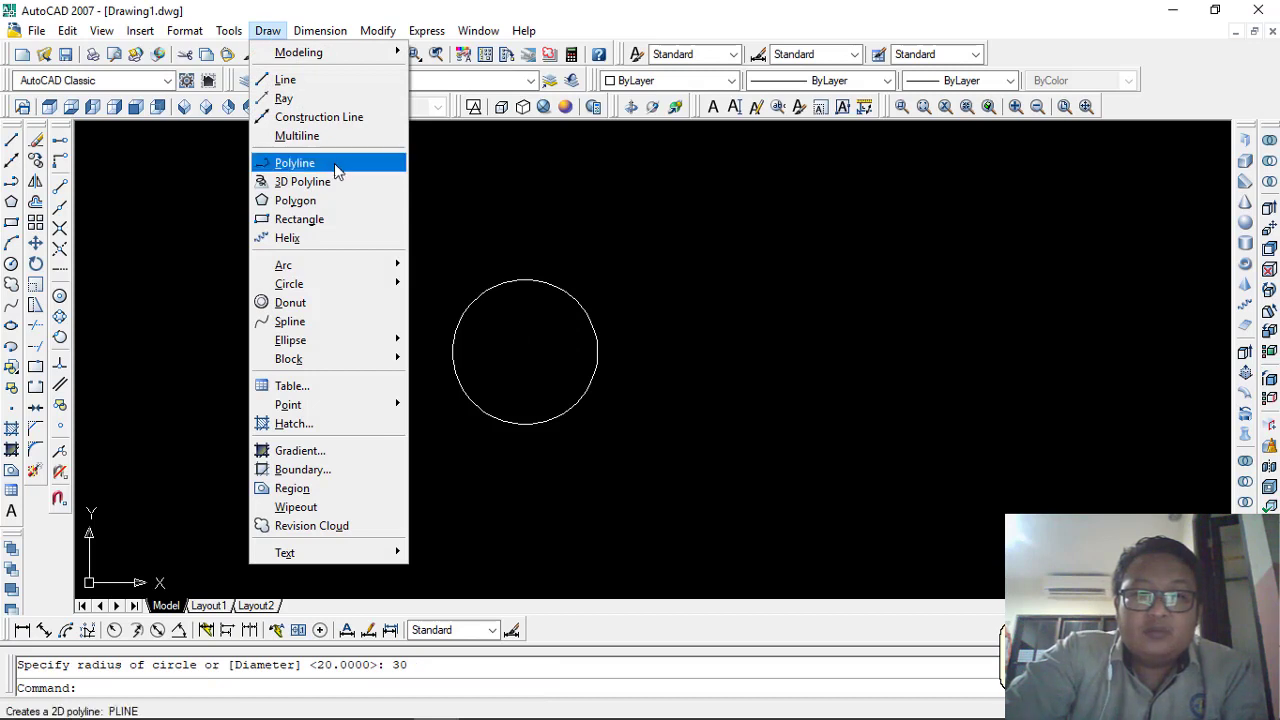
pyautogui.click(323, 199)
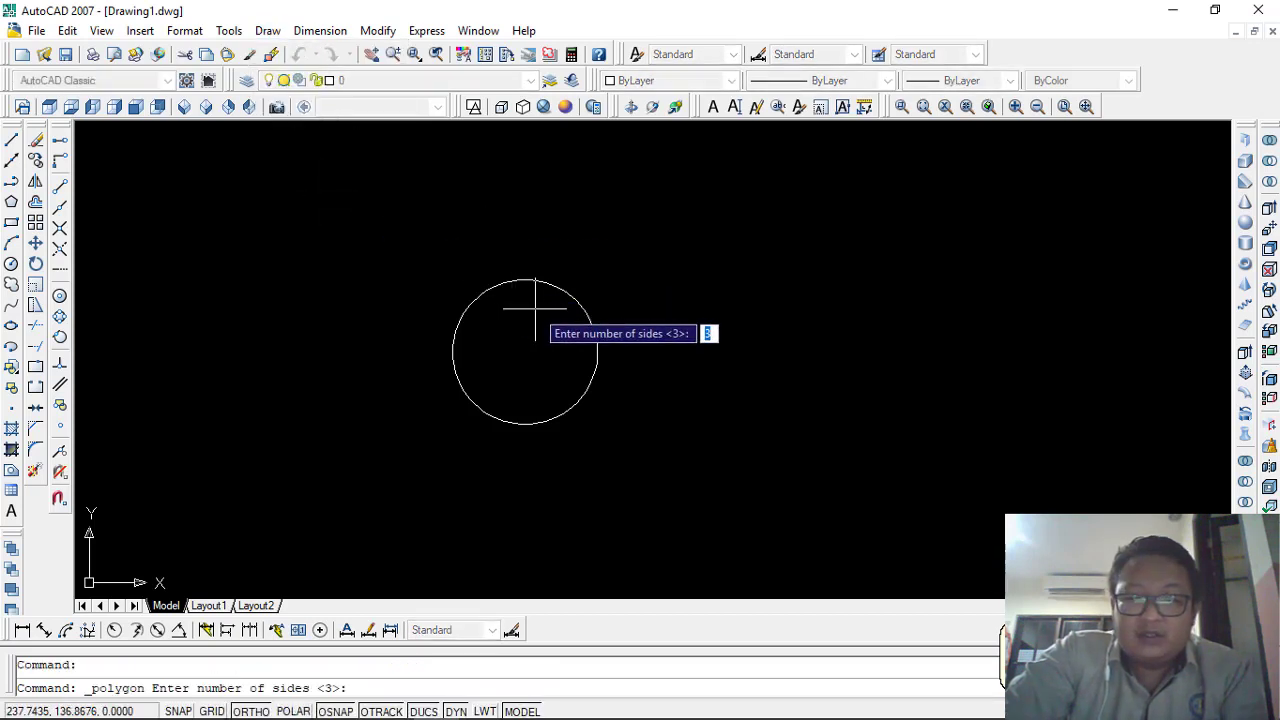
pyautogui.press('Return')
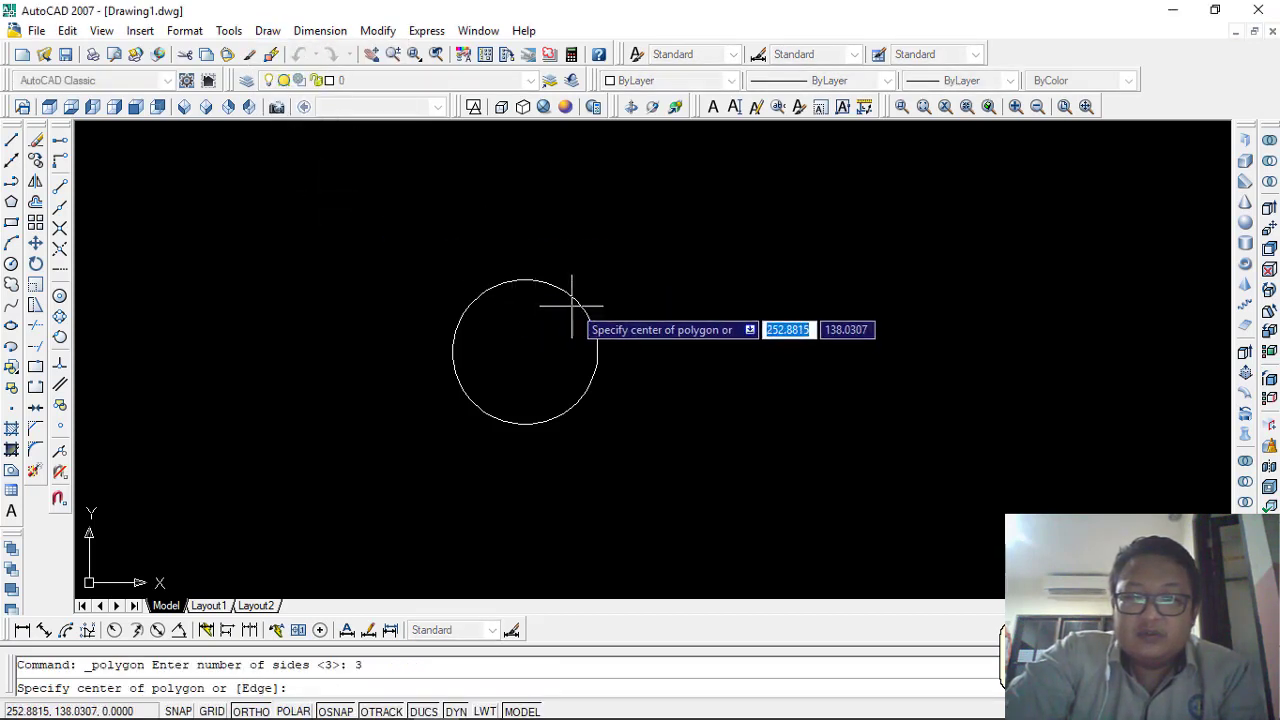
pyautogui.click(522, 352)
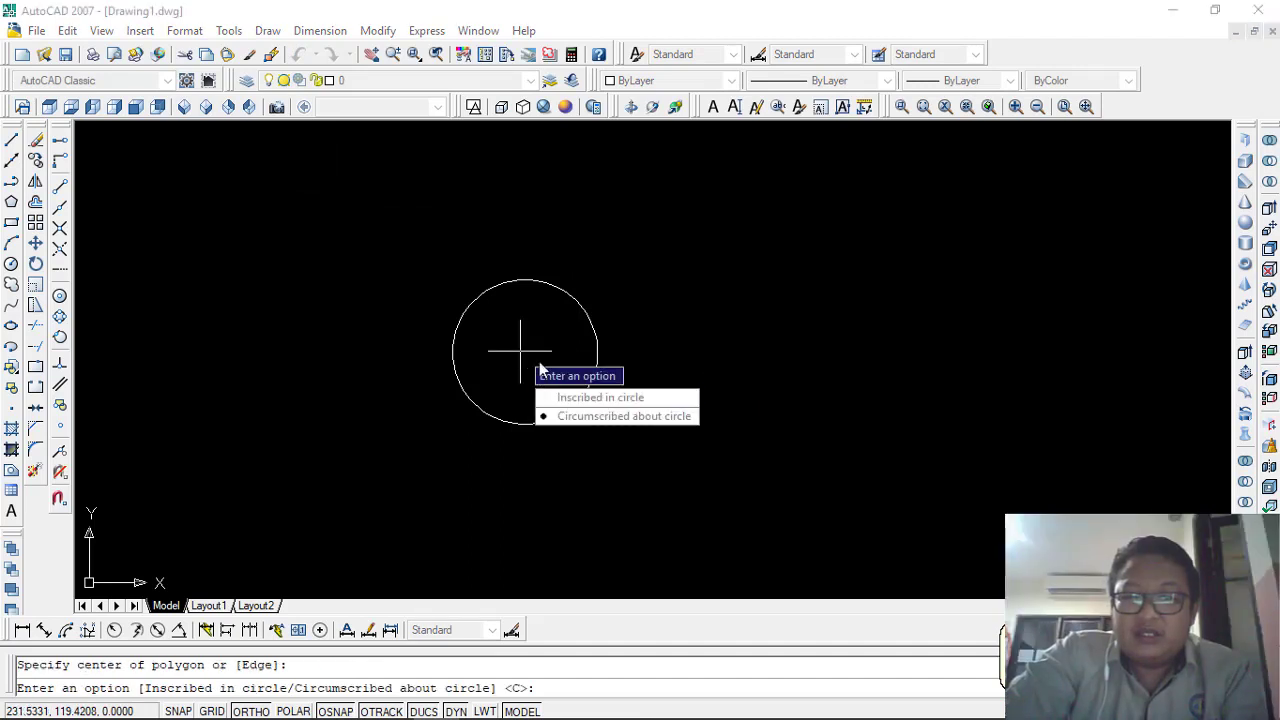
pyautogui.click(652, 399)
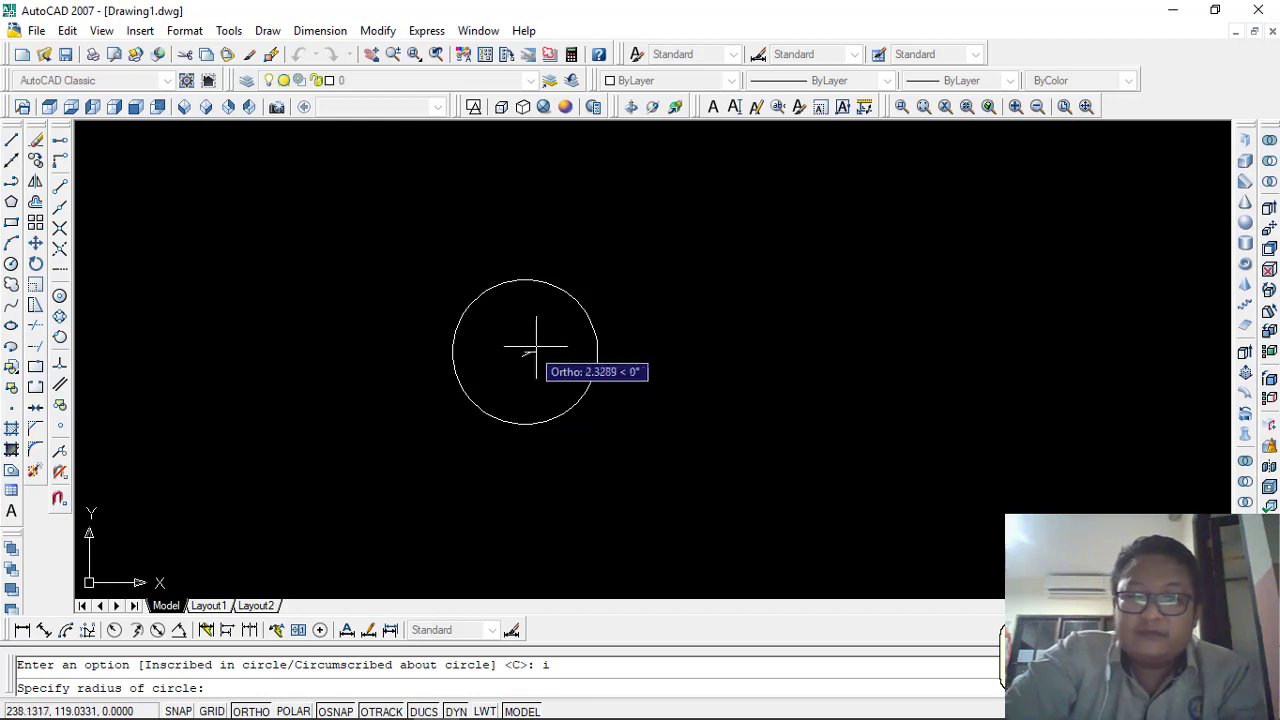
pyautogui.click(525, 280)
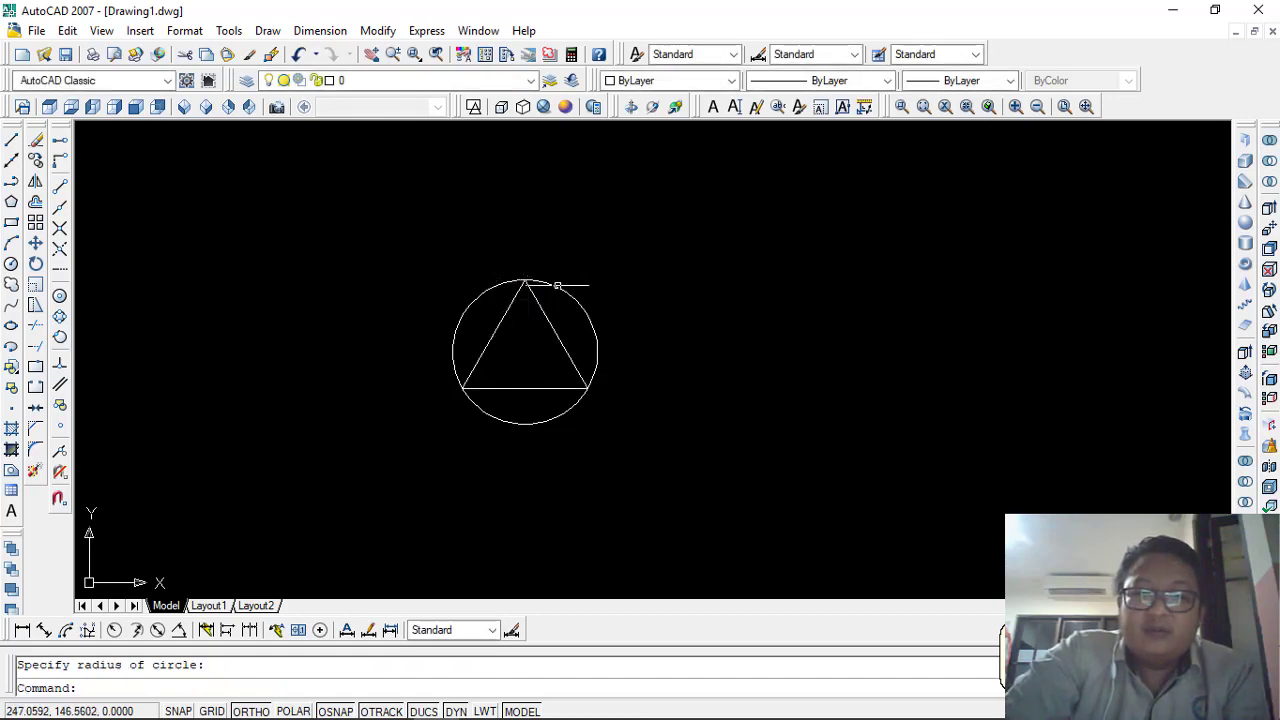
# Draw a 3-sided polygon centred on the circle, using Circumscribed about circle, with its radius reaching the circle's top quadrant
pyautogui.click(267, 31)
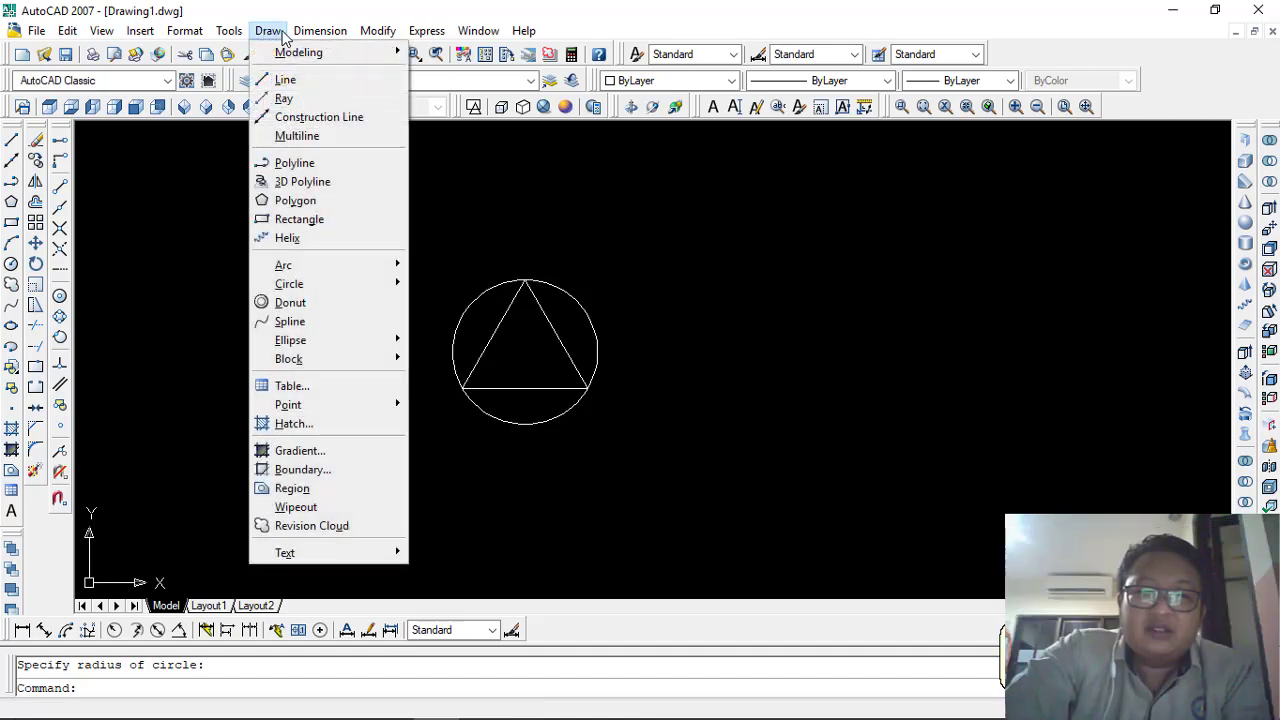
pyautogui.click(295, 200)
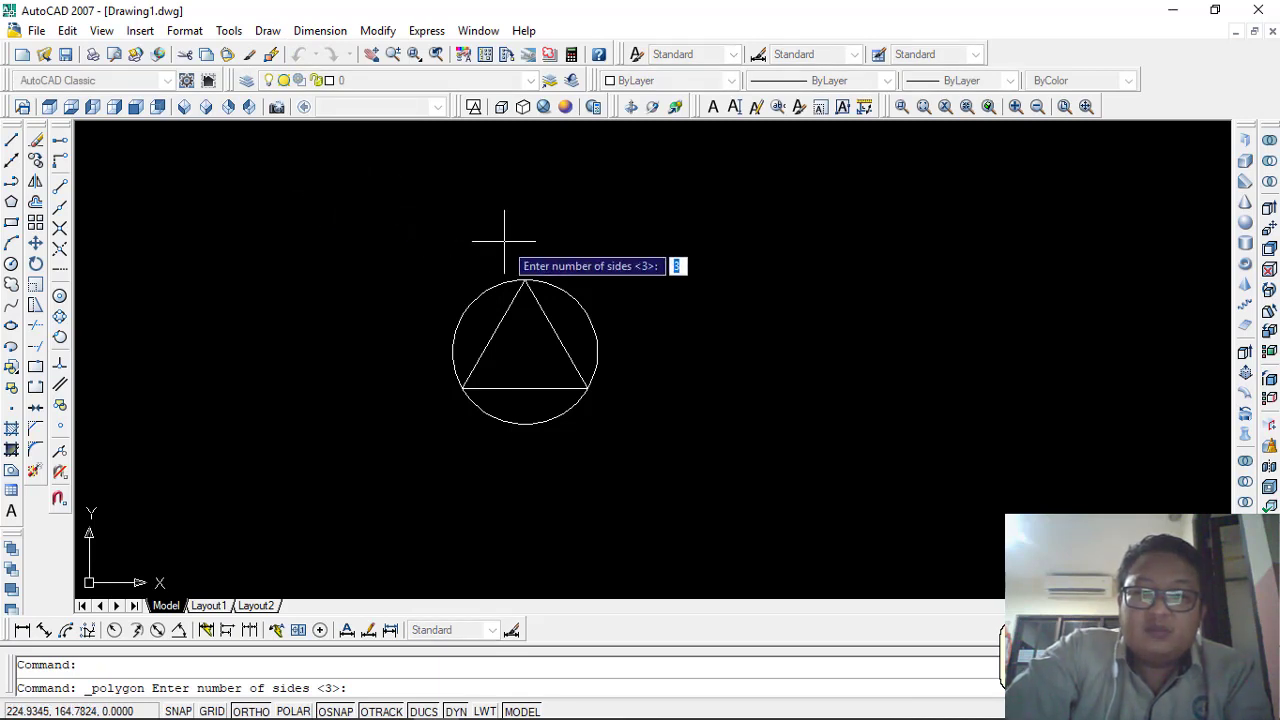
pyautogui.press('Return')
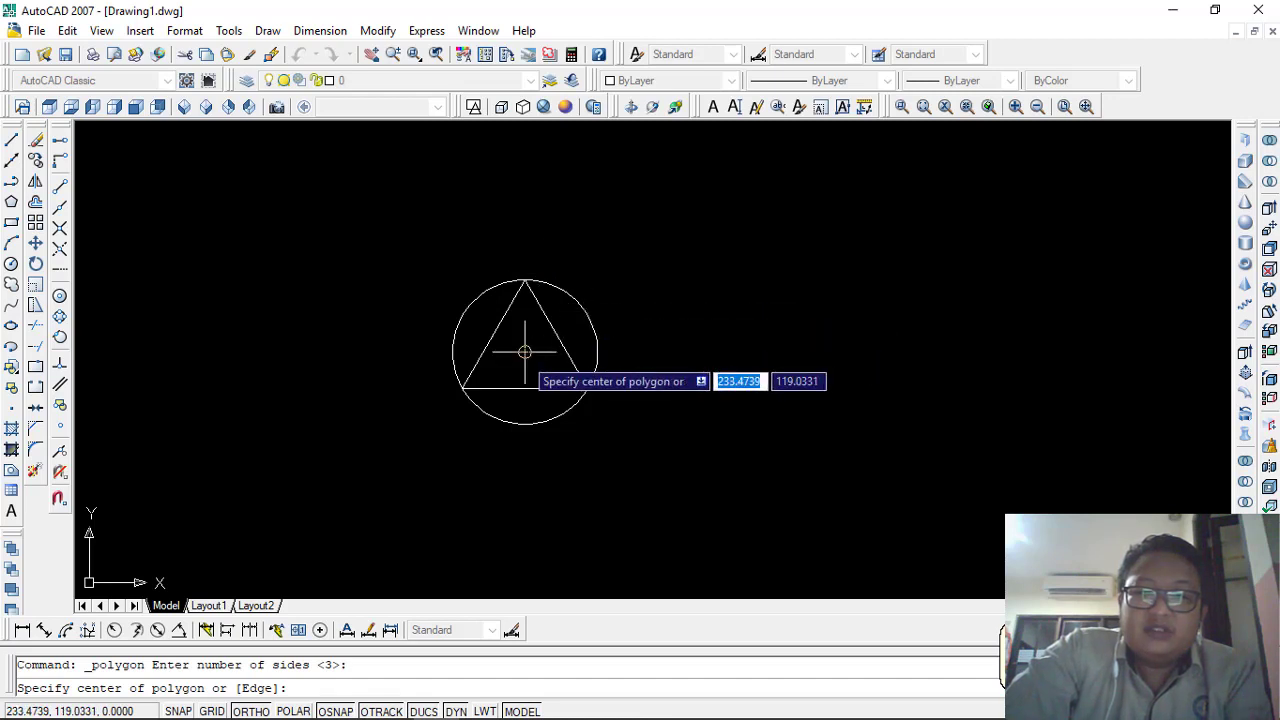
pyautogui.click(524, 351)
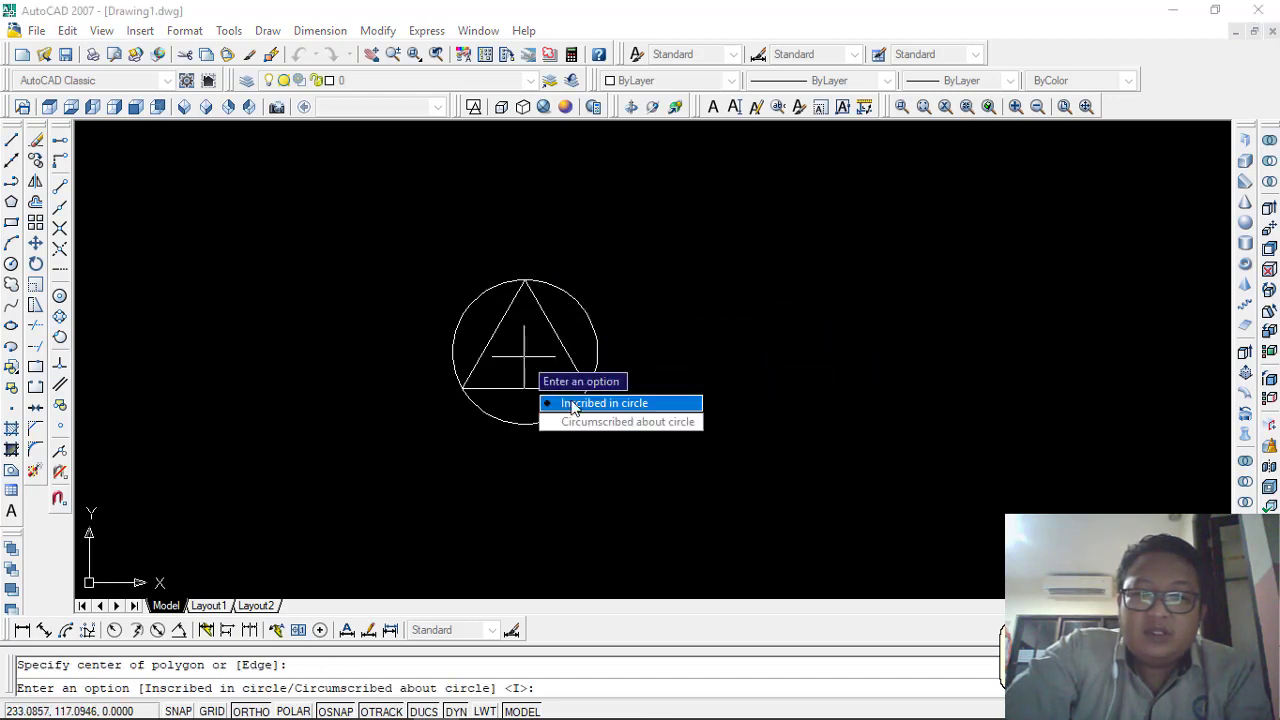
pyautogui.write('c')
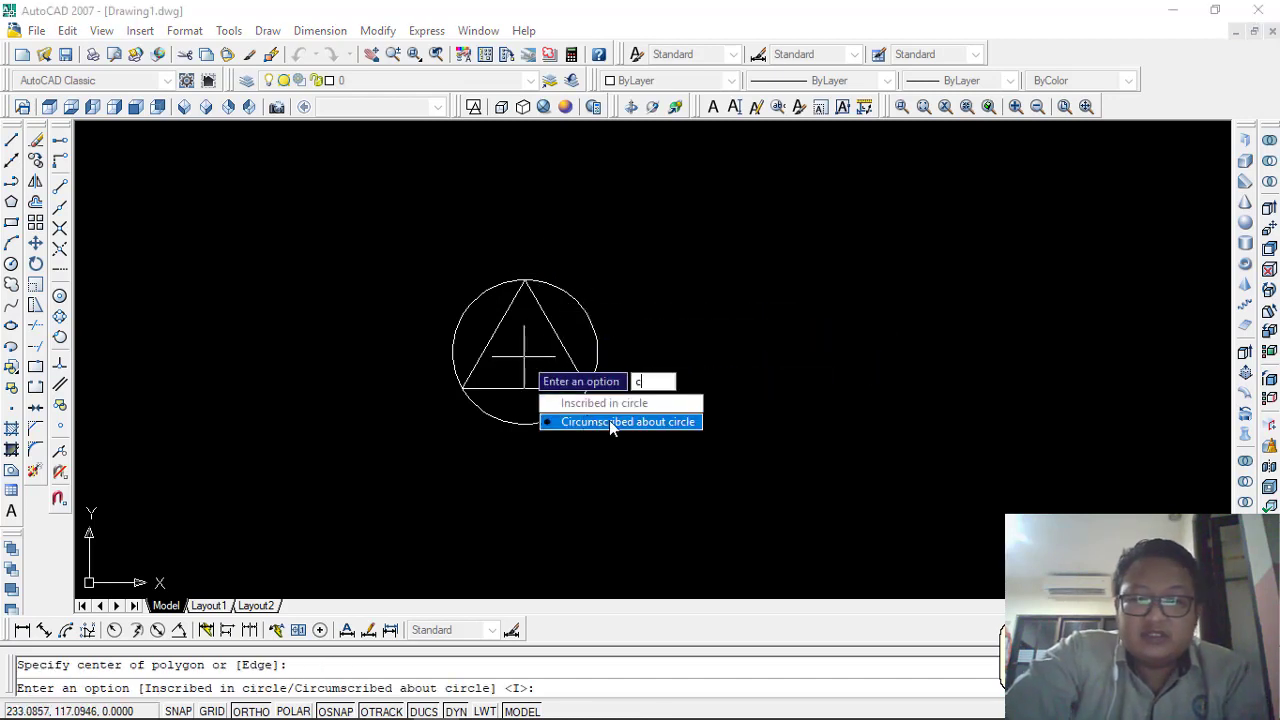
pyautogui.press('Return')
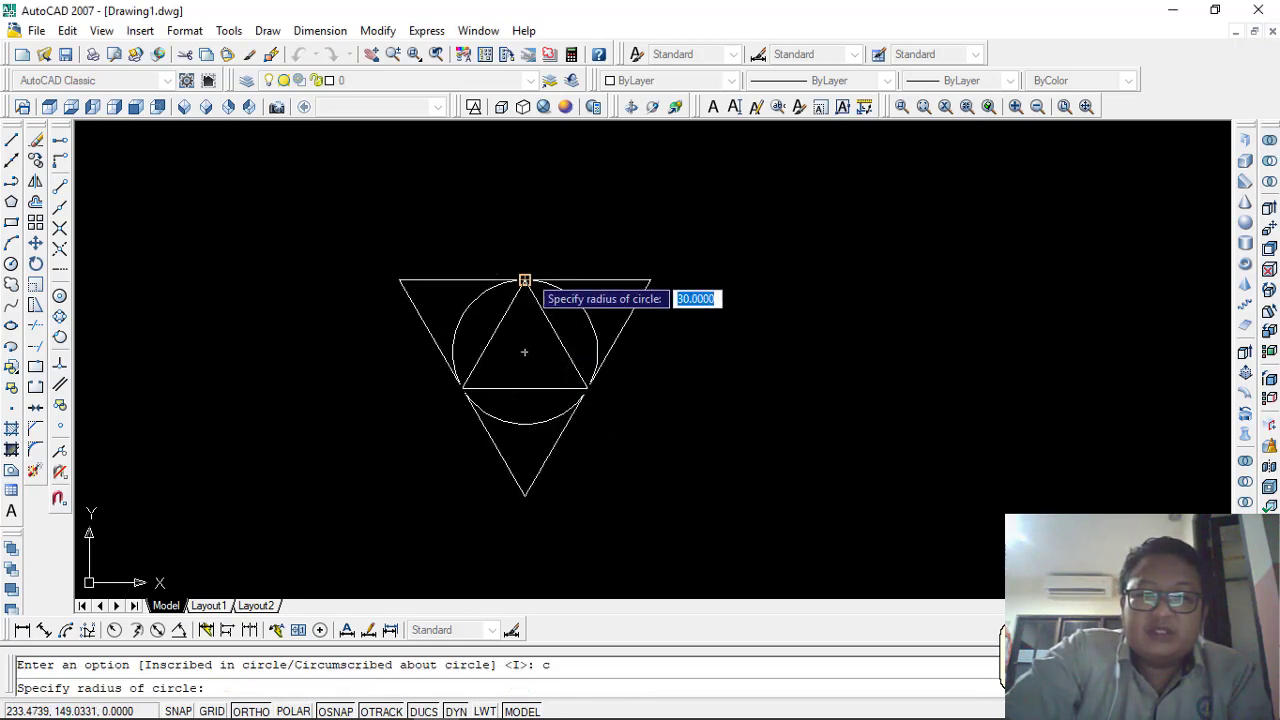
pyautogui.scroll(5, 524, 280)
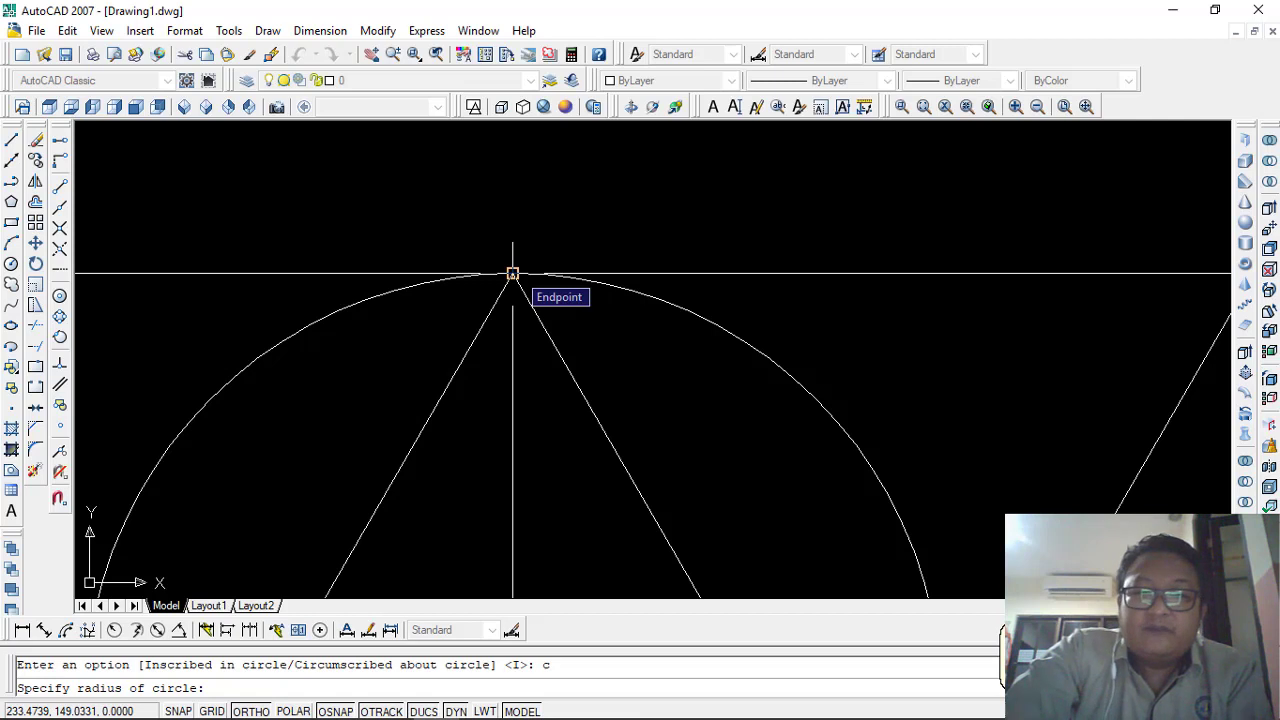
pyautogui.click(512, 273)
pyautogui.scroll(-8, 540, 200)
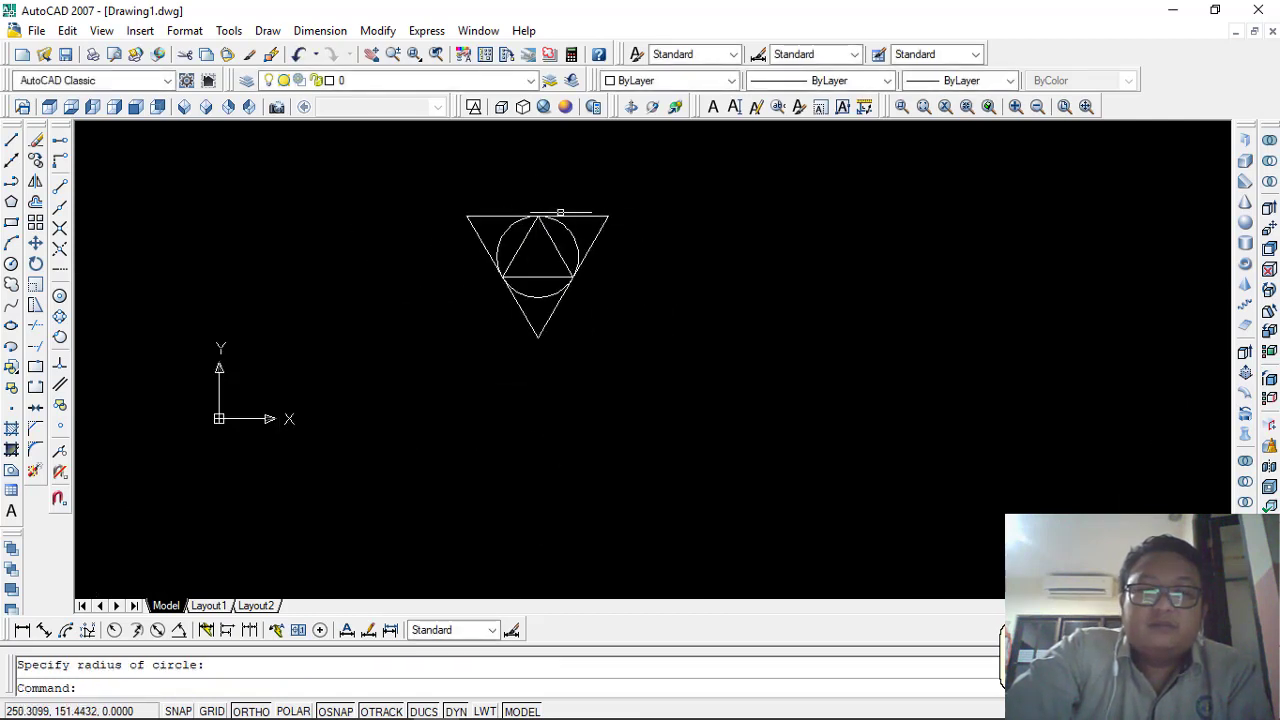
# Select the inscribed triangle and the circumscribed triangle to compare how each relates to the circle, and clear the selection
pyautogui.scroll(5, 560, 213)
pyautogui.click(526, 290)
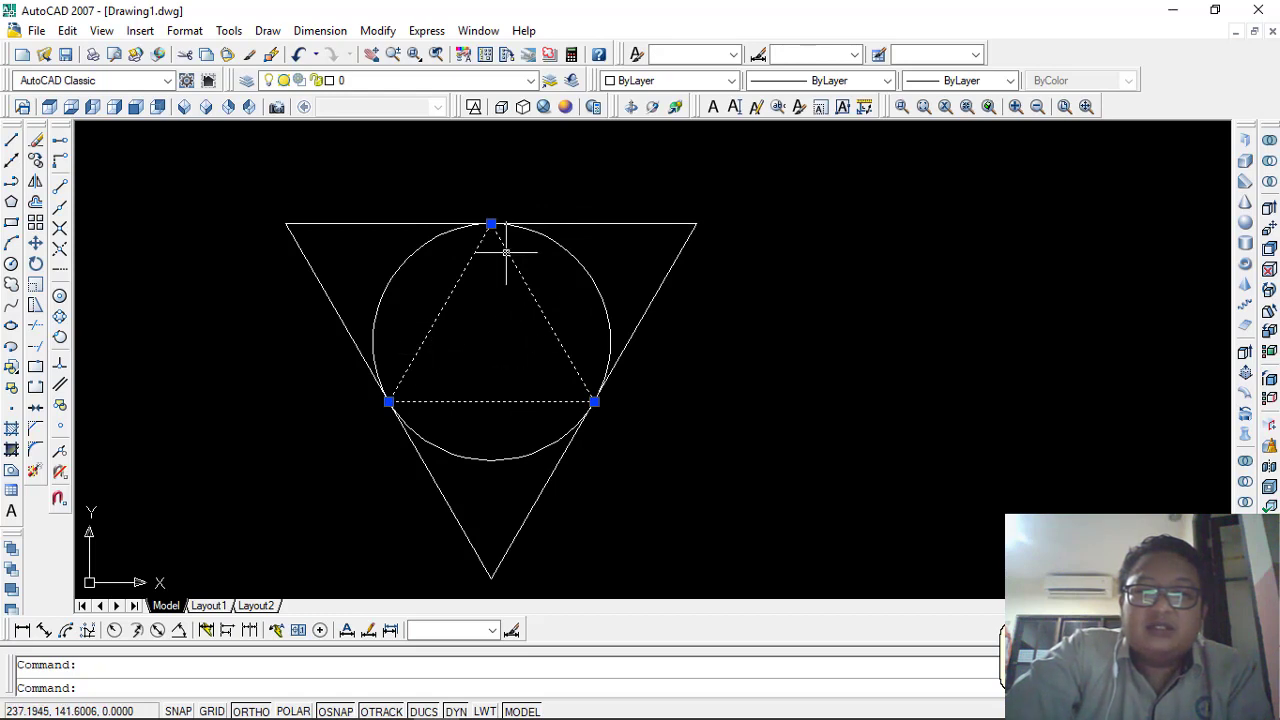
pyautogui.moveTo(491, 223)
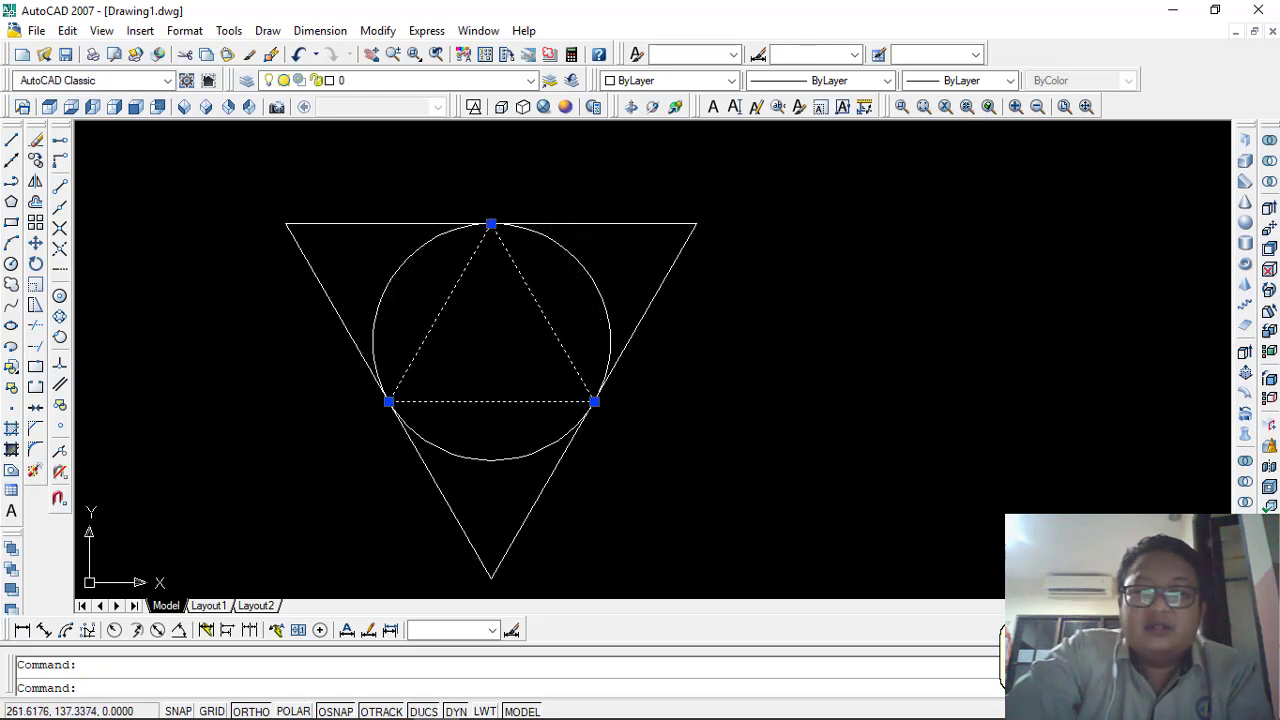
pyautogui.click(645, 223)
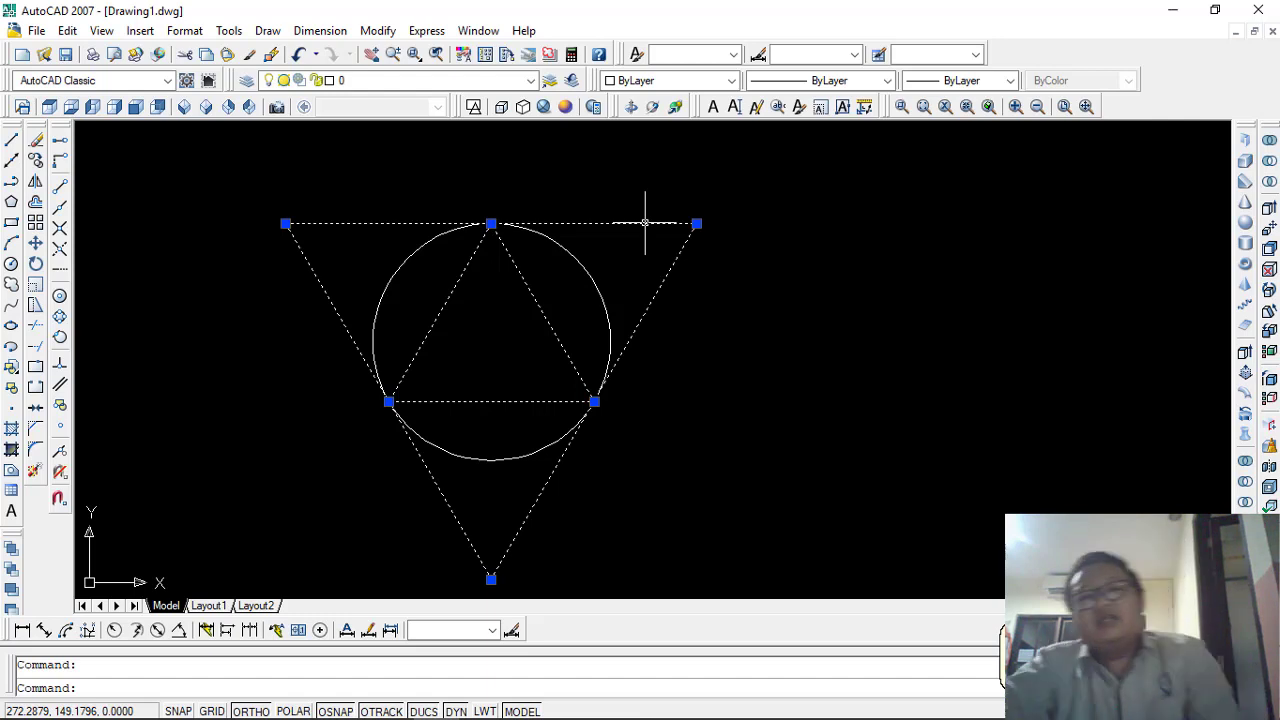
pyautogui.press('Escape')
# Delete the circle and both triangles together
pyautogui.scroll(-2, 623, 251)
pyautogui.click(696, 388)
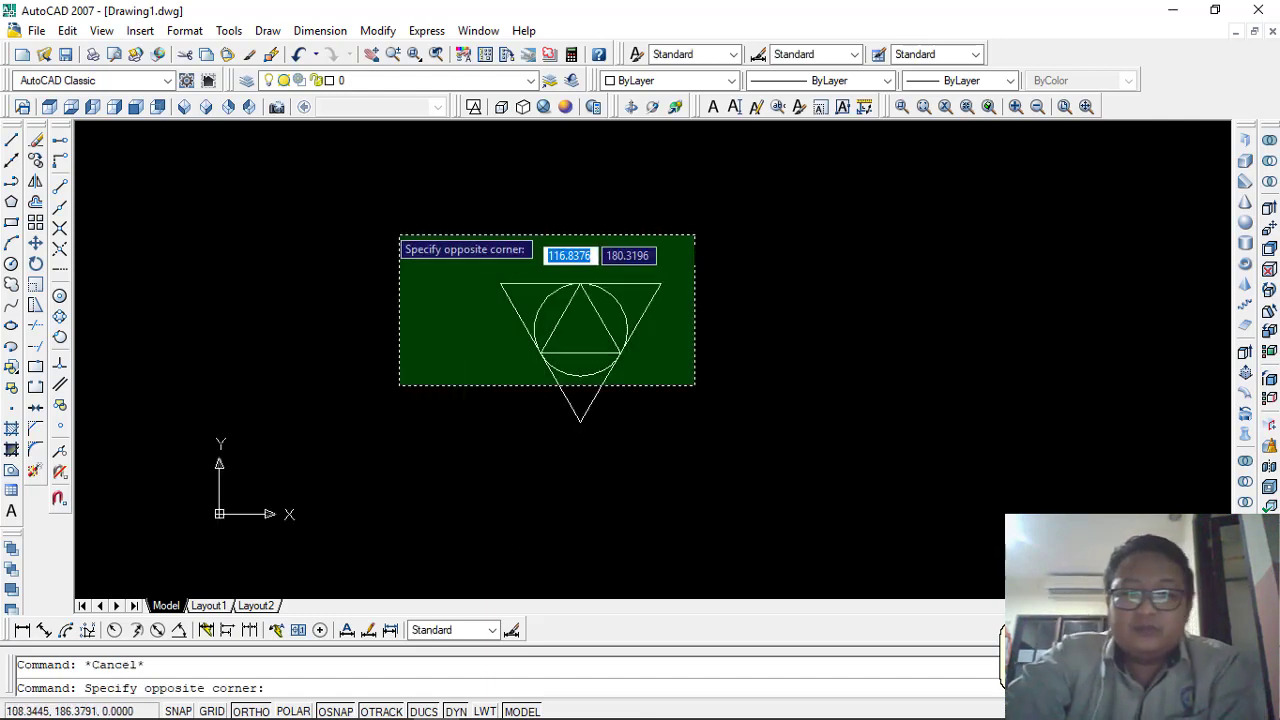
pyautogui.click(398, 234)
pyautogui.press('Delete')
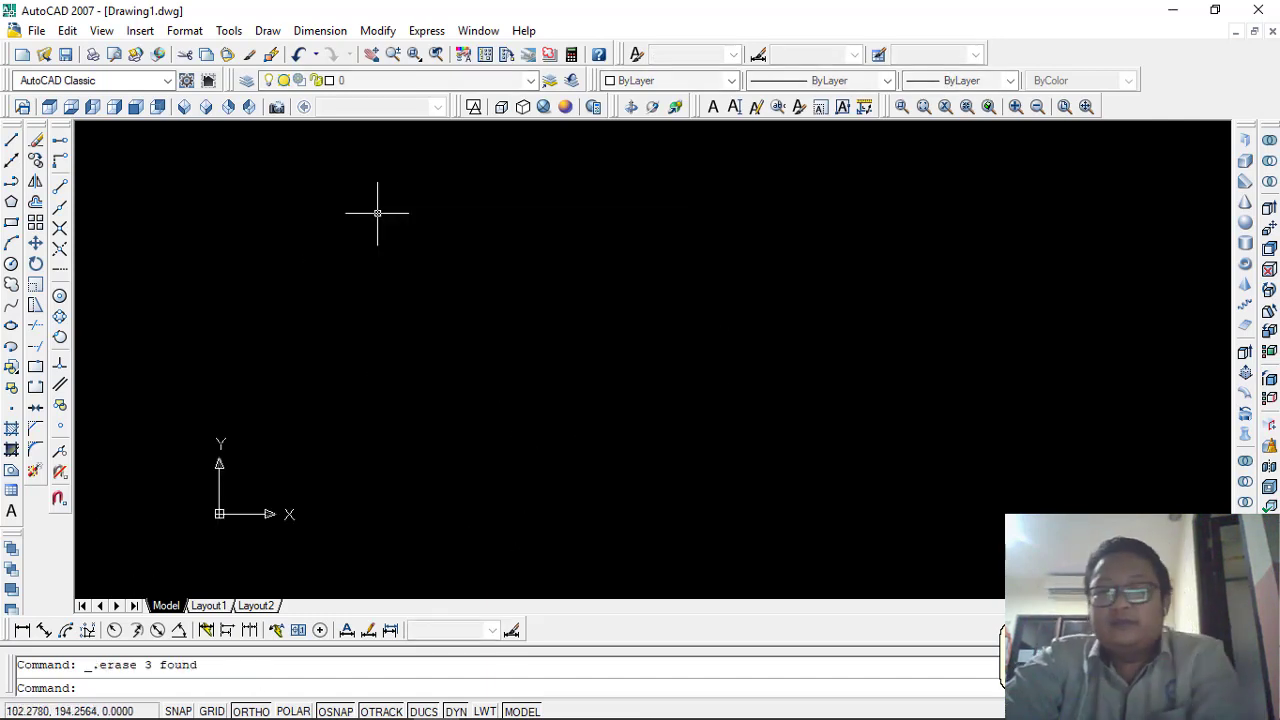
pyautogui.click(280, 35)
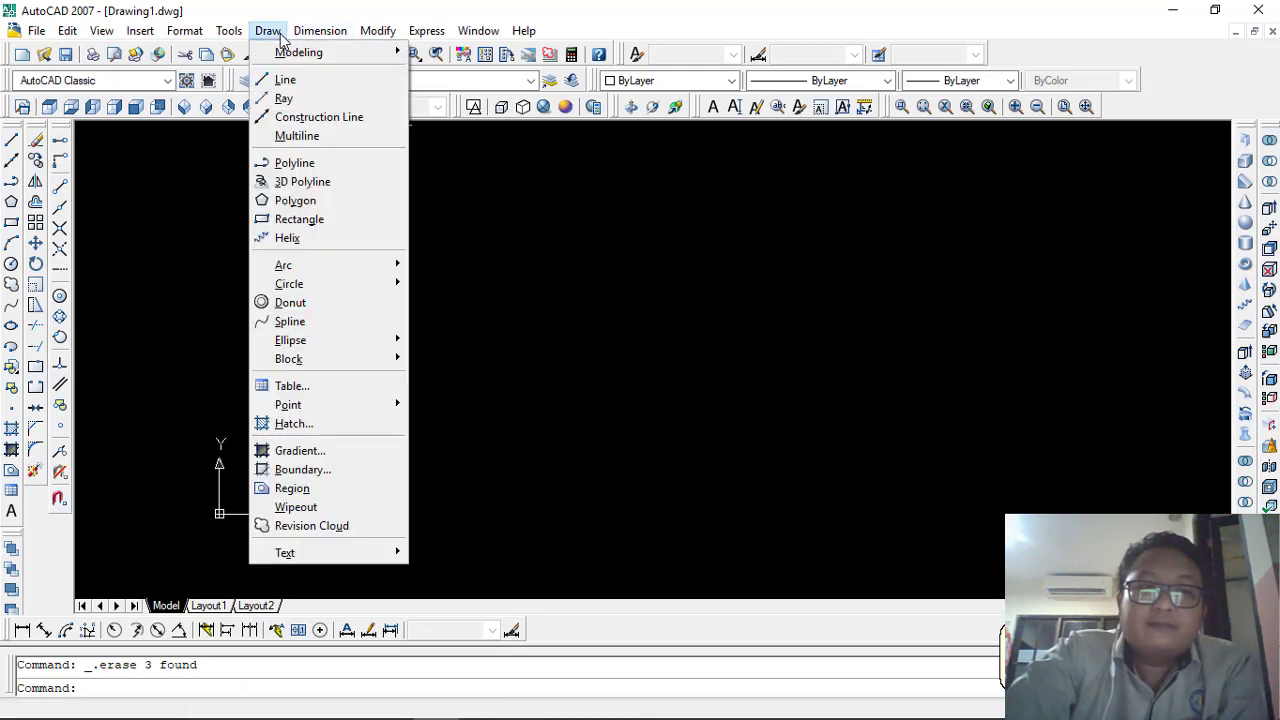
pyautogui.click(310, 219)
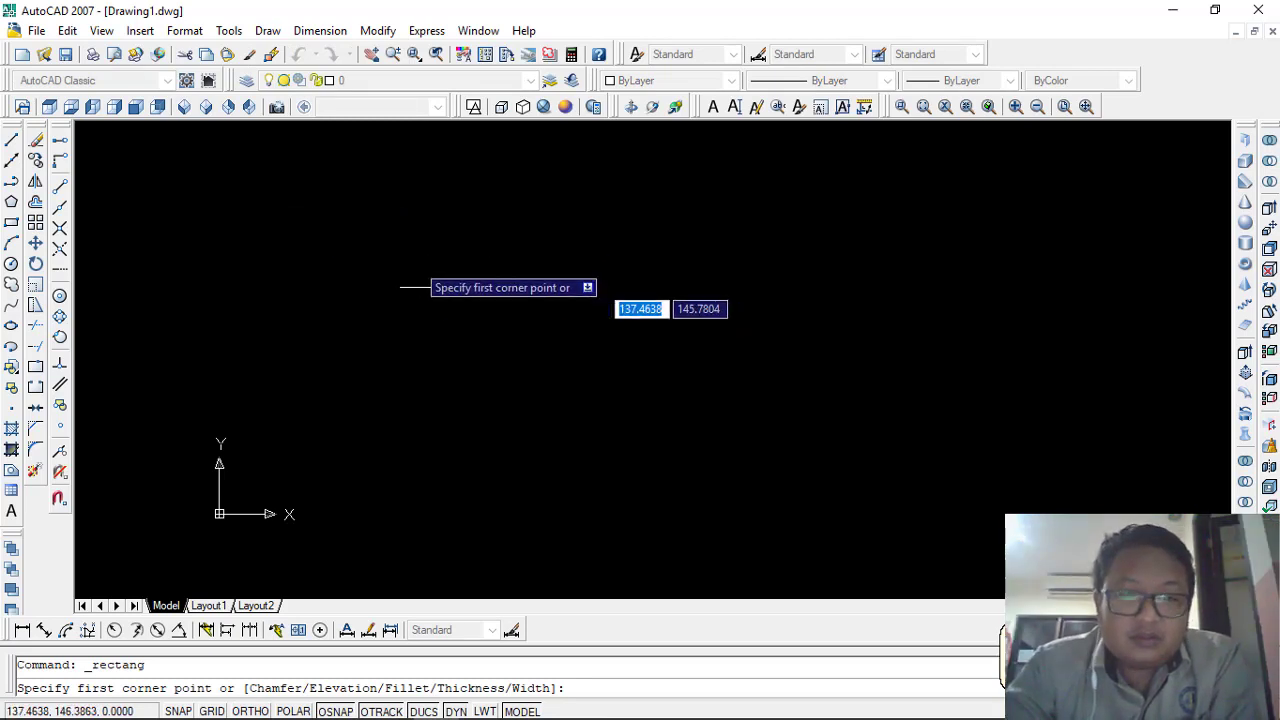
pyautogui.press('Escape')
pyautogui.click(267, 31)
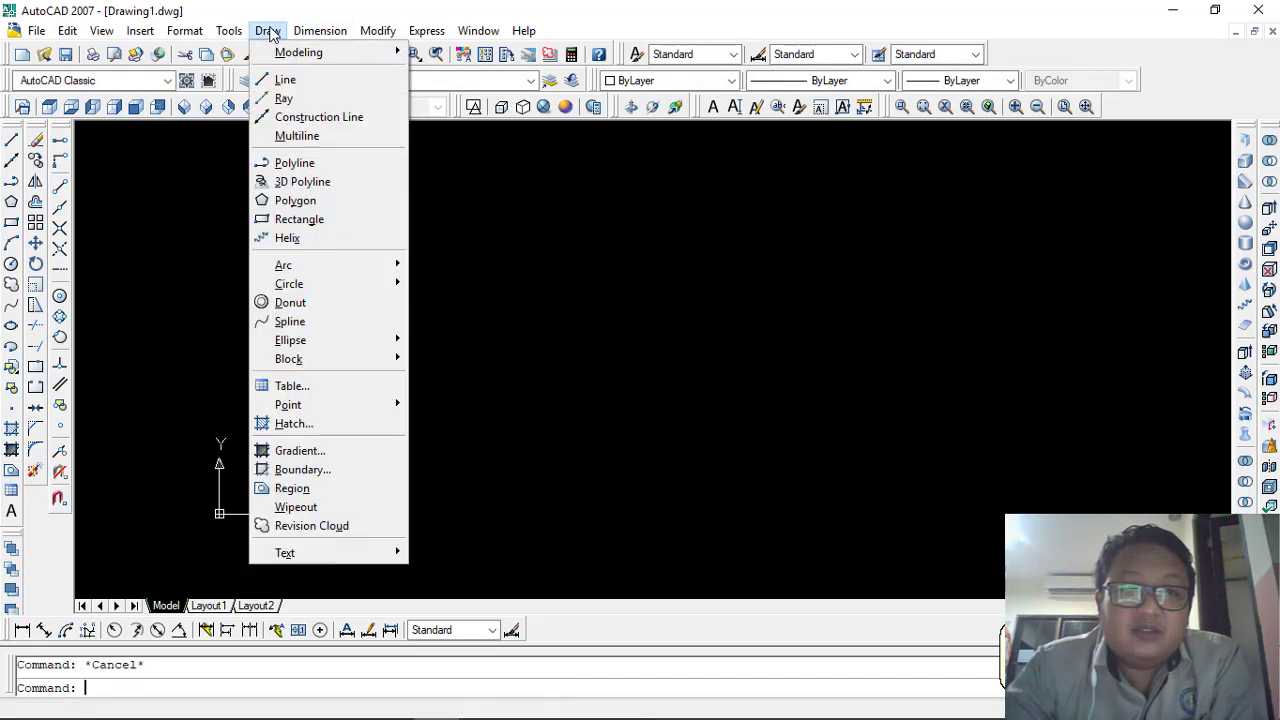
pyautogui.click(312, 222)
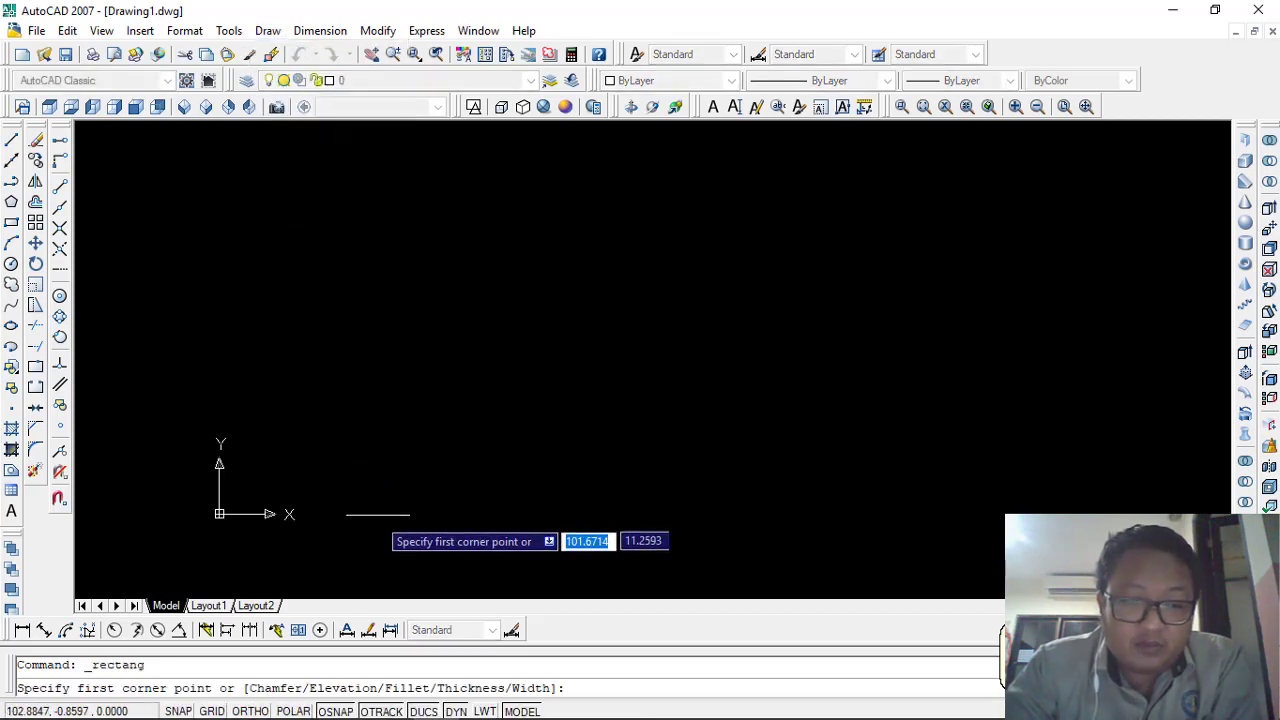
pyautogui.click(371, 266)
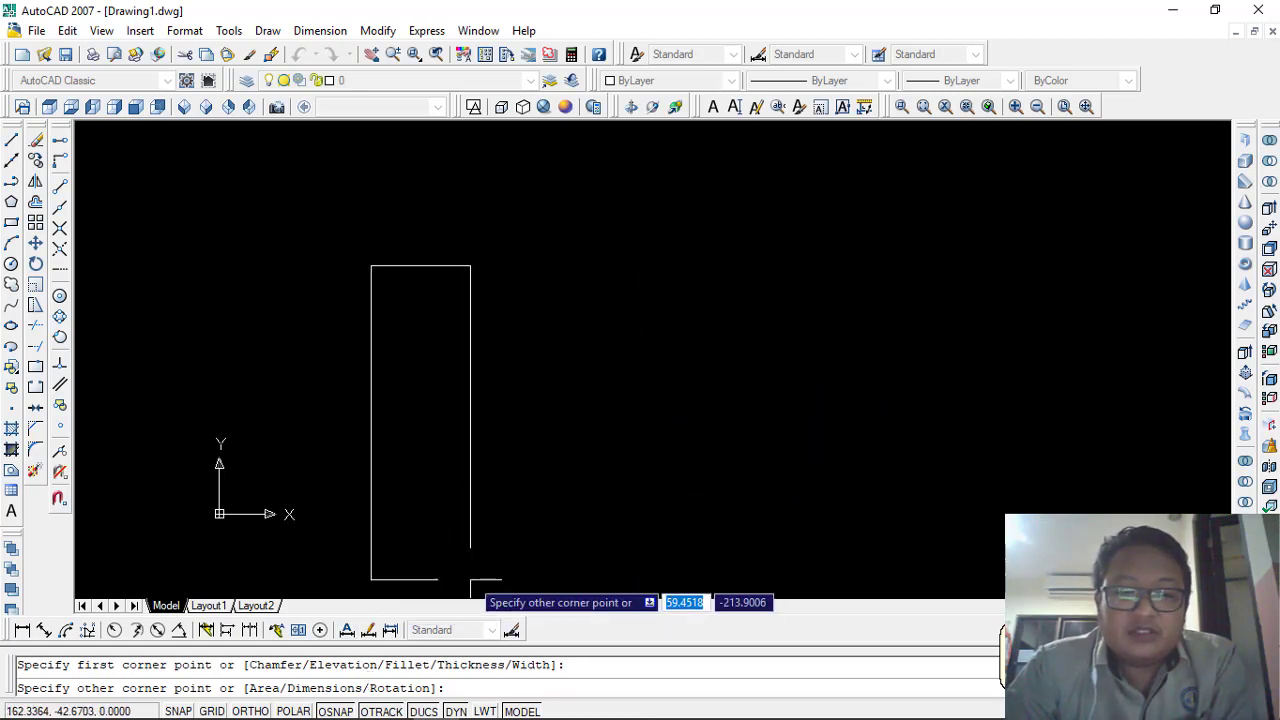
pyautogui.press('Escape')
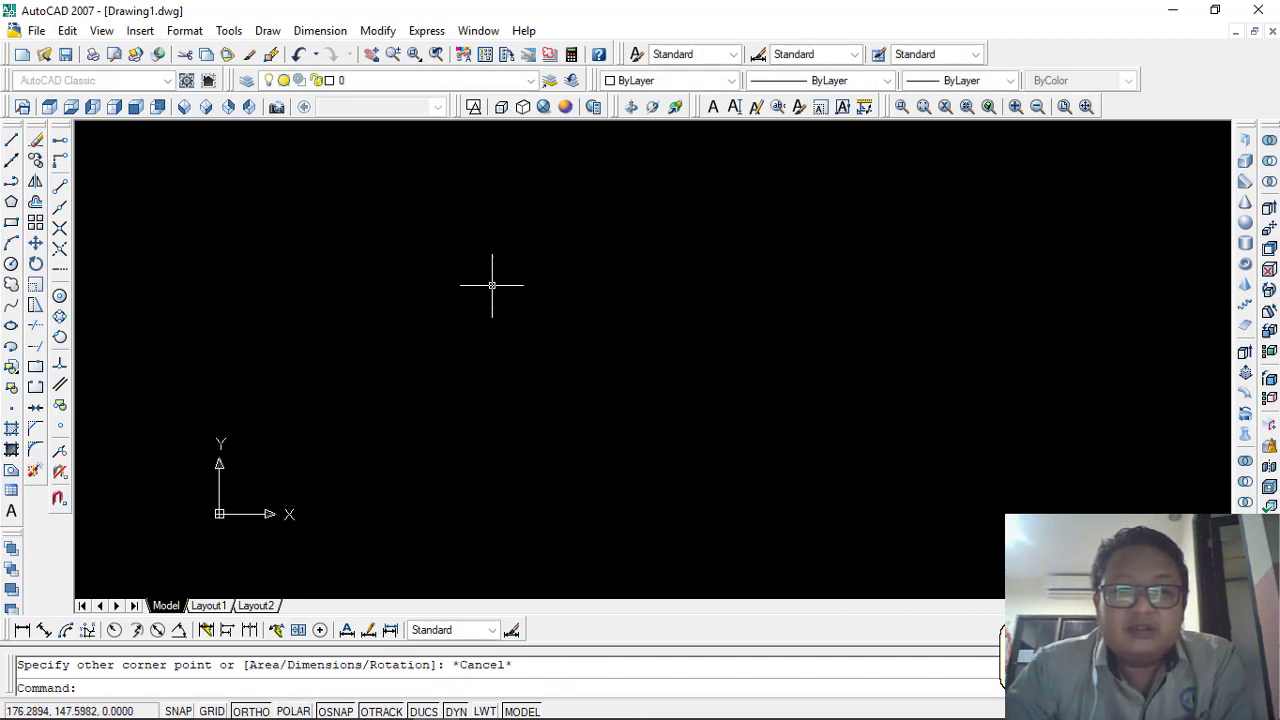
# Try to draw a rectangle with the Dimensions option, entering 100,50 as its length
pyautogui.click(275, 33)
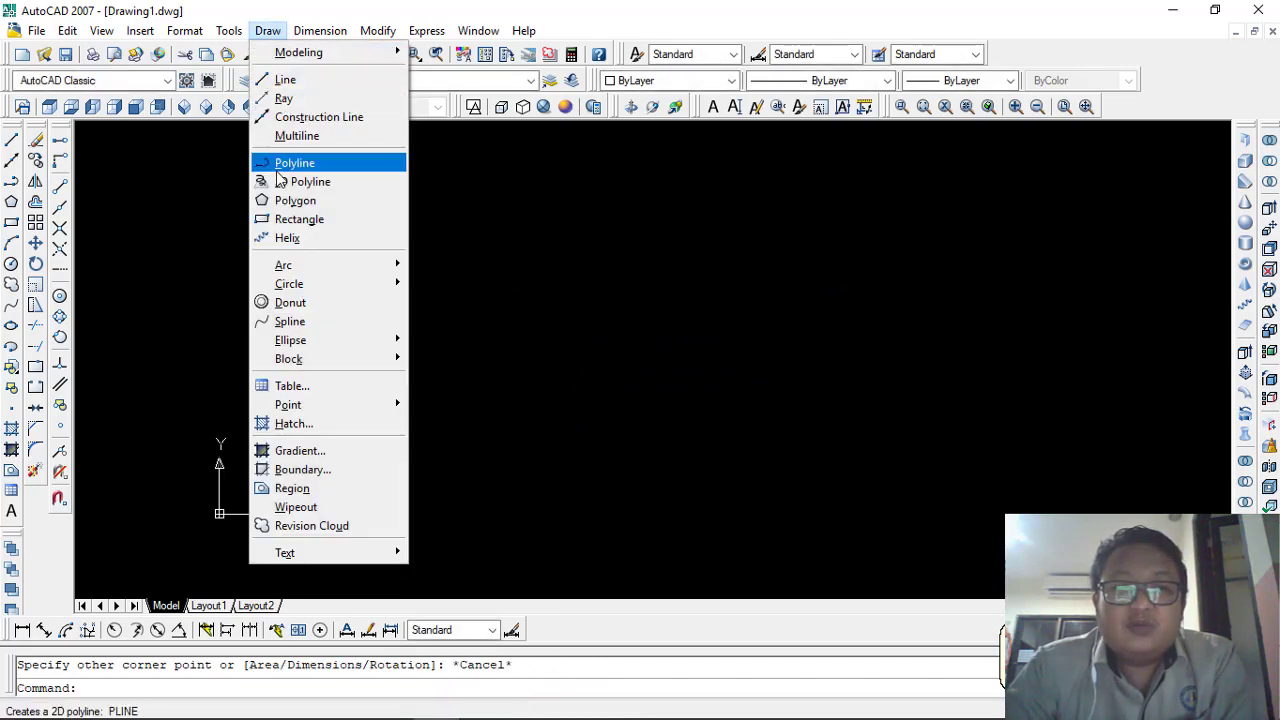
pyautogui.click(290, 217)
pyautogui.click(347, 275)
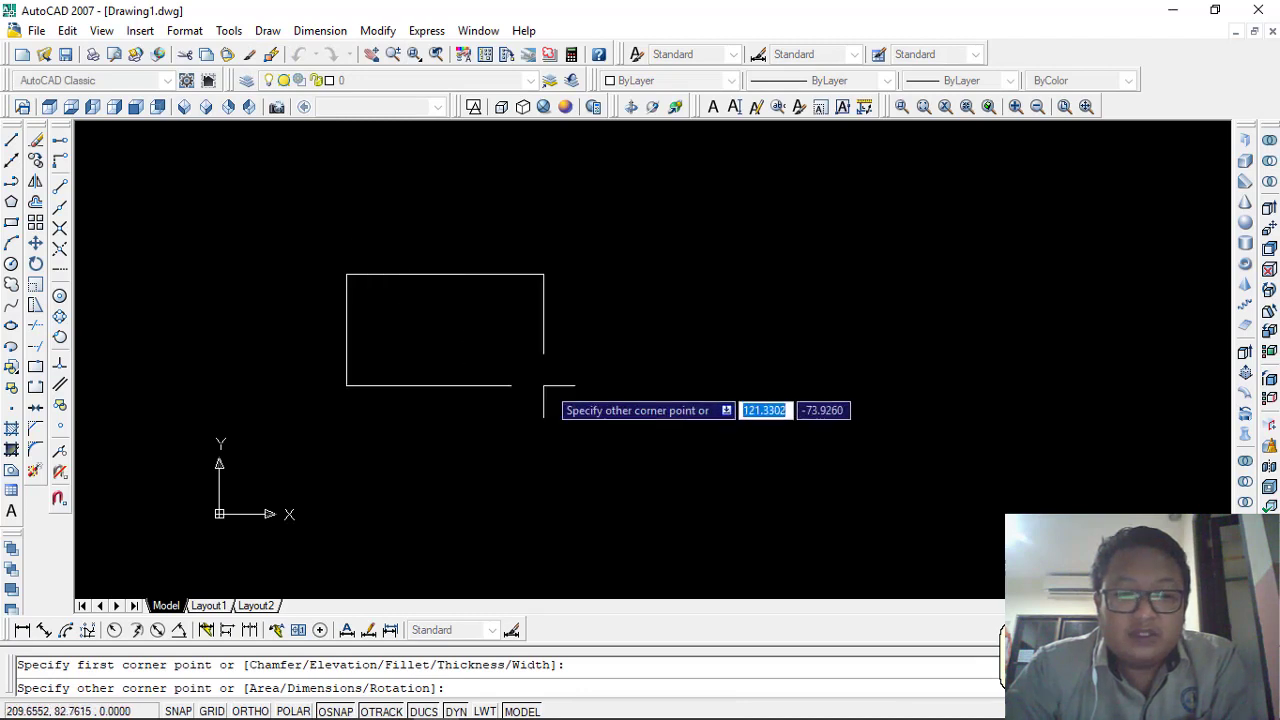
pyautogui.write('d')
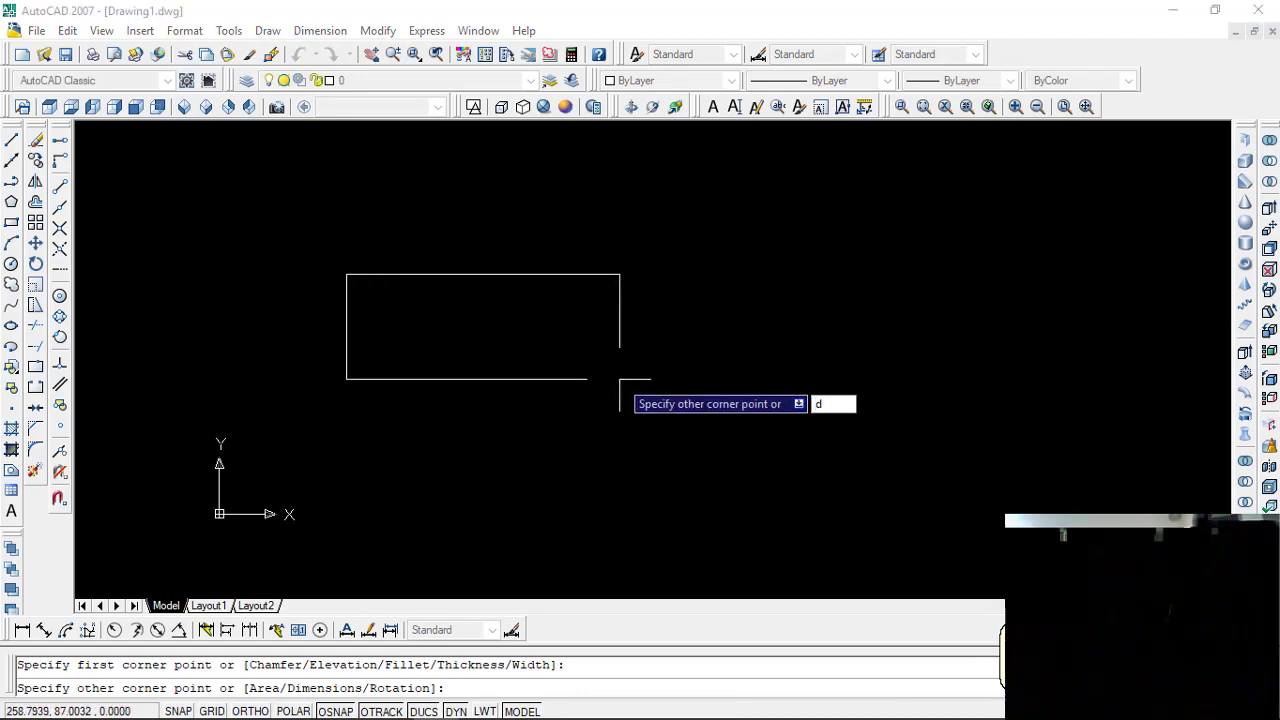
pyautogui.press('Return')
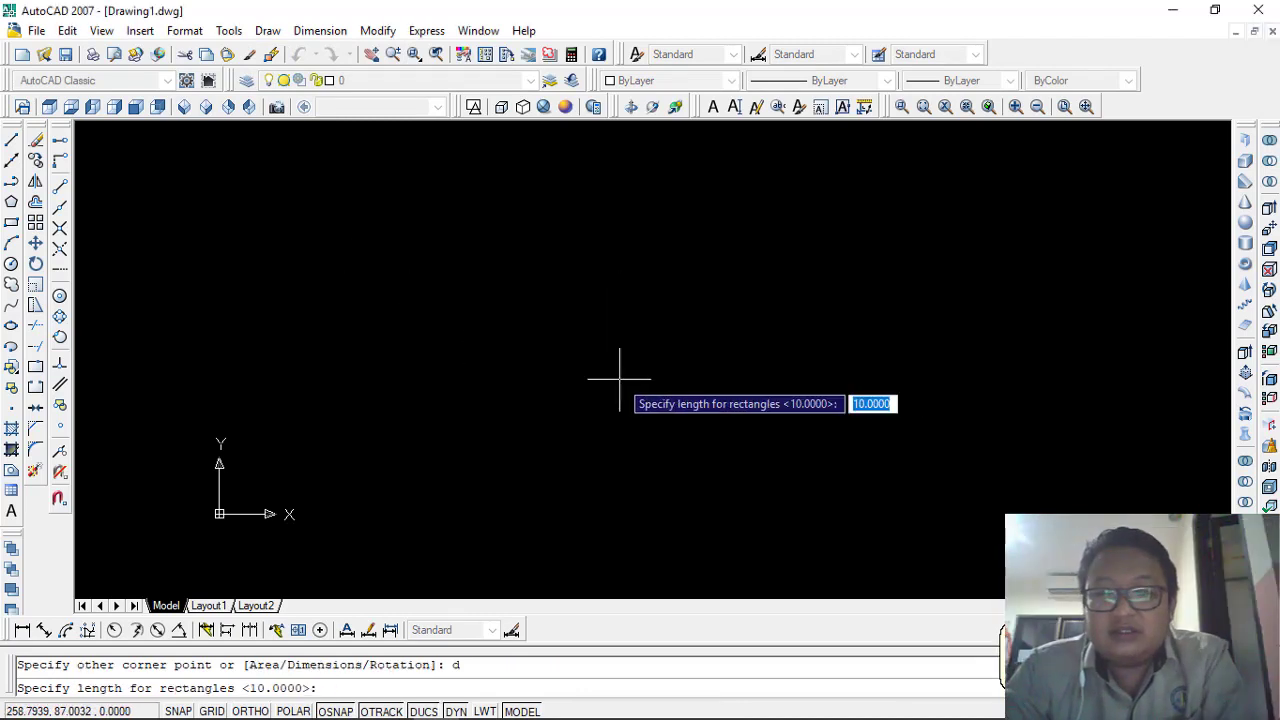
pyautogui.scroll(-3, 649, 376)
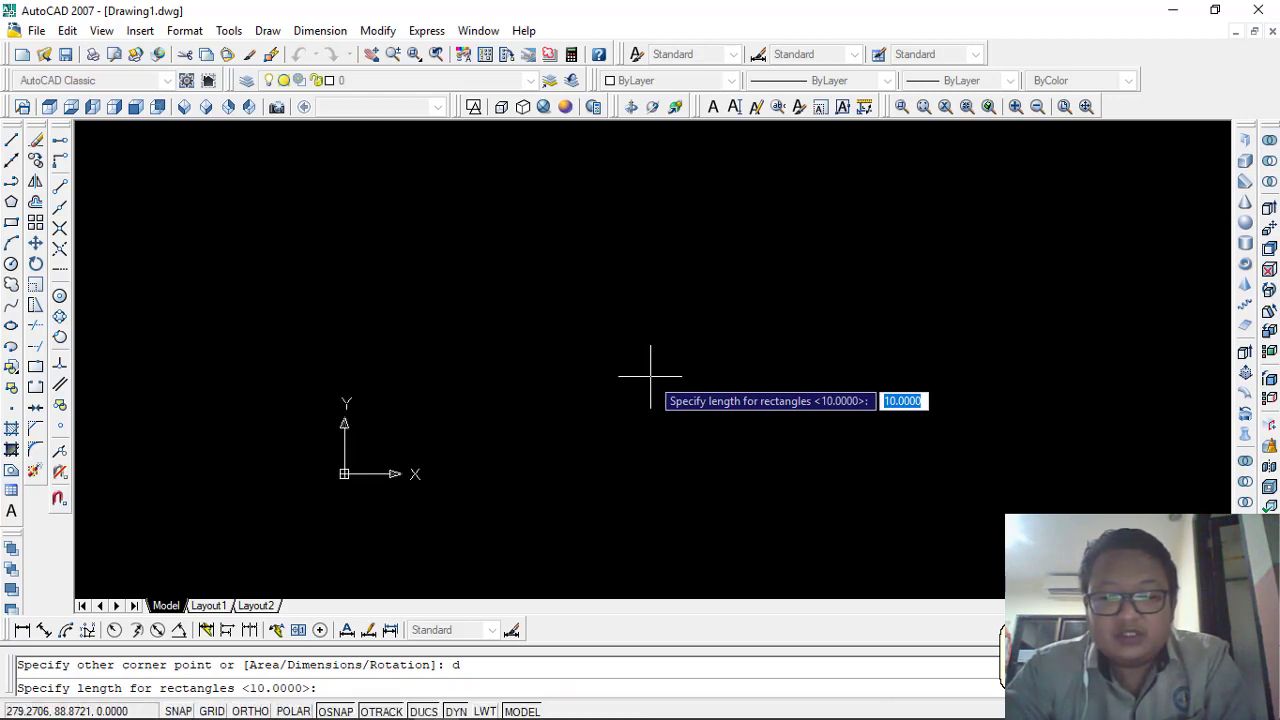
pyautogui.write('1')
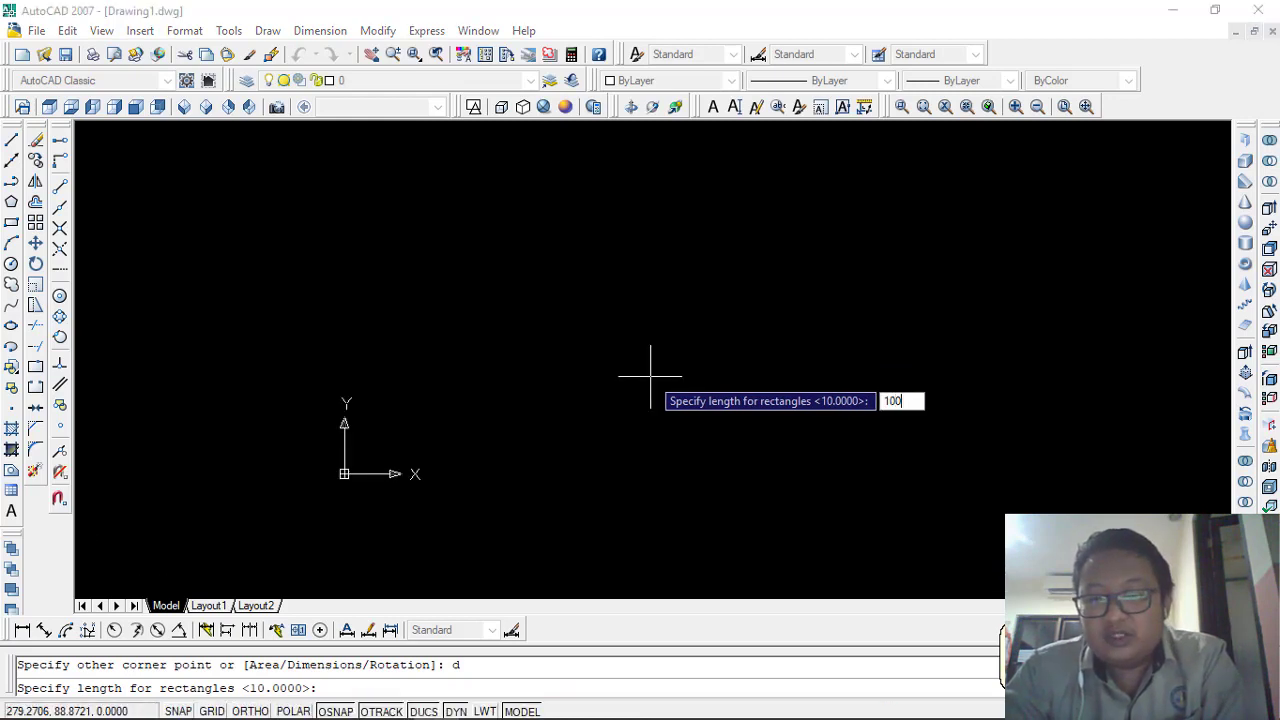
pyautogui.press('Tab')
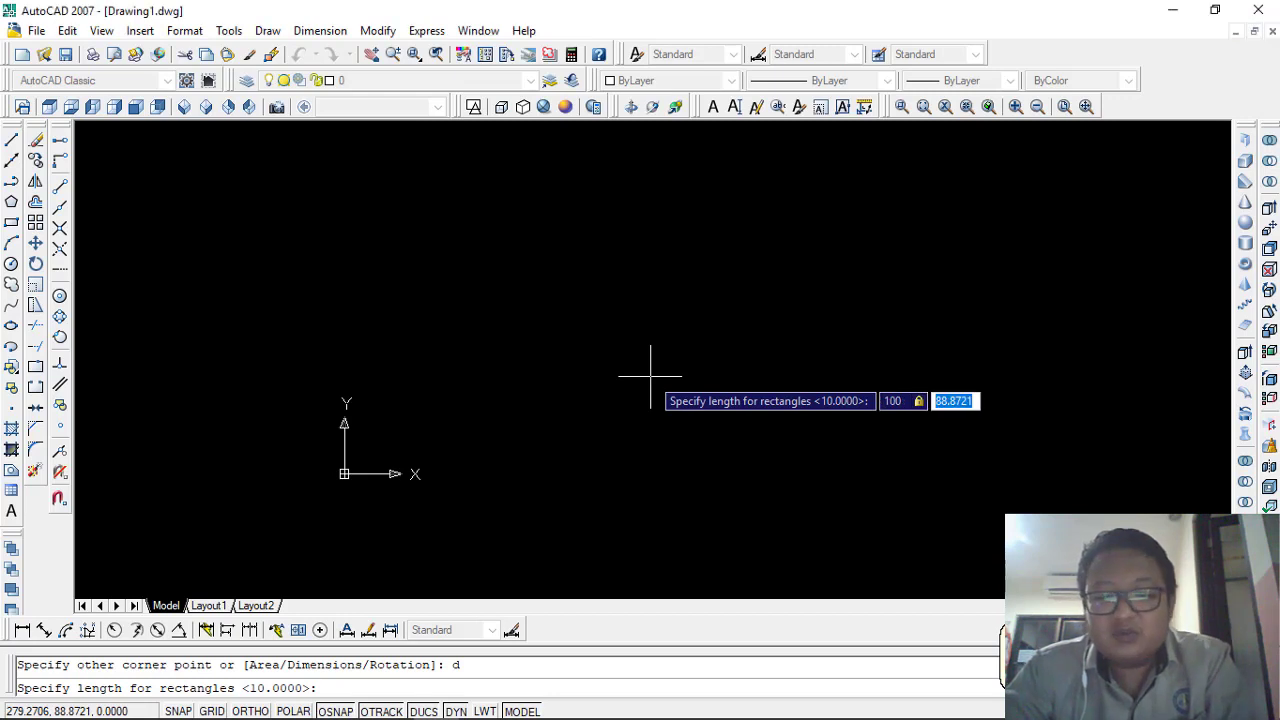
pyautogui.write('50')
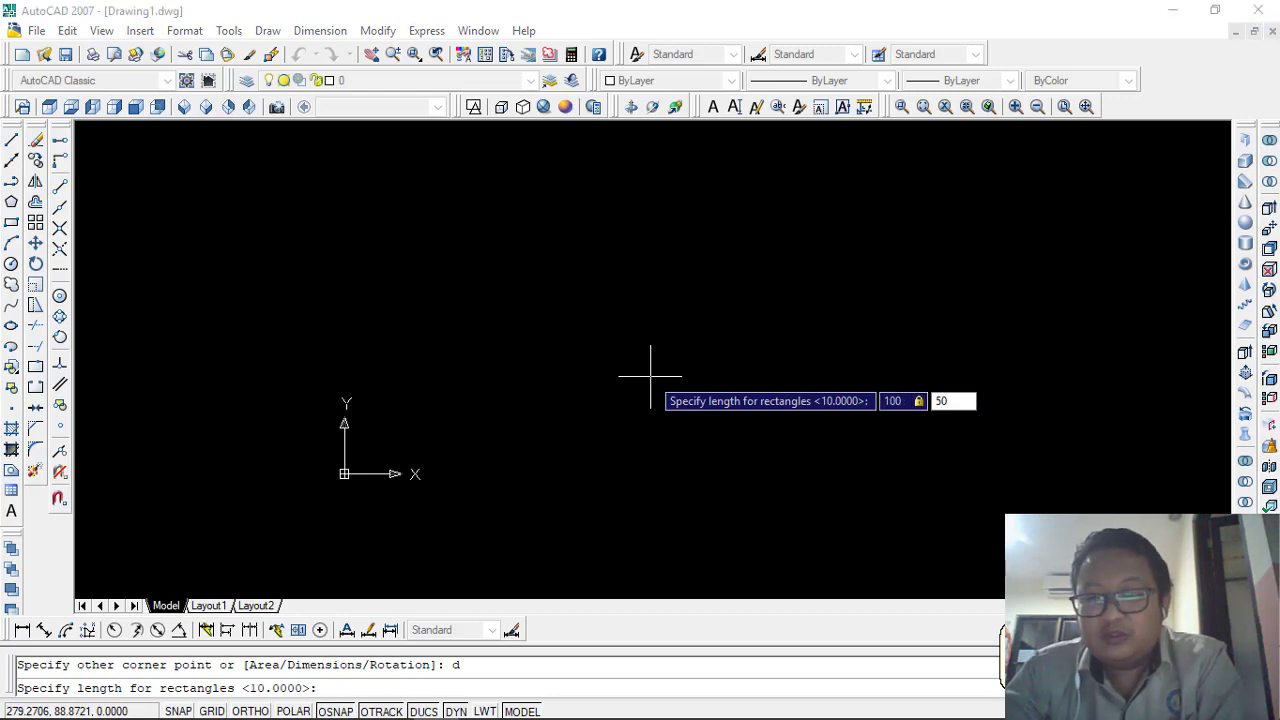
pyautogui.press('Return')
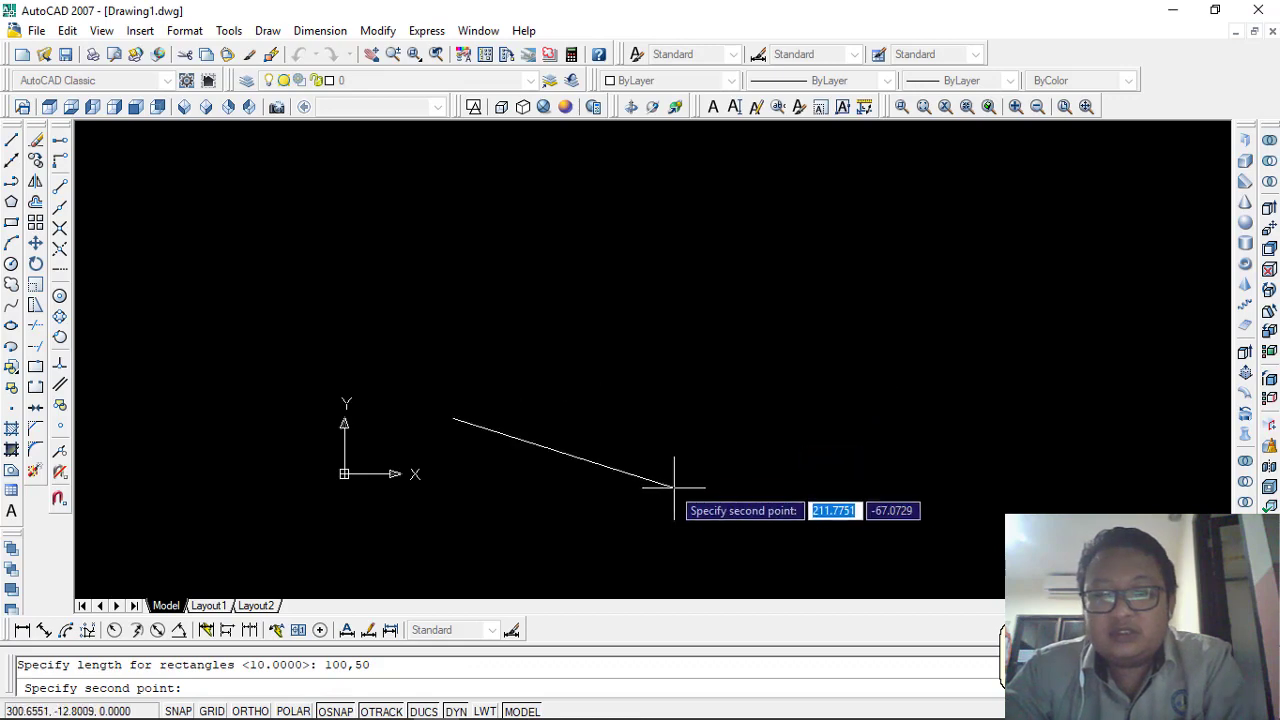
pyautogui.press('Escape')
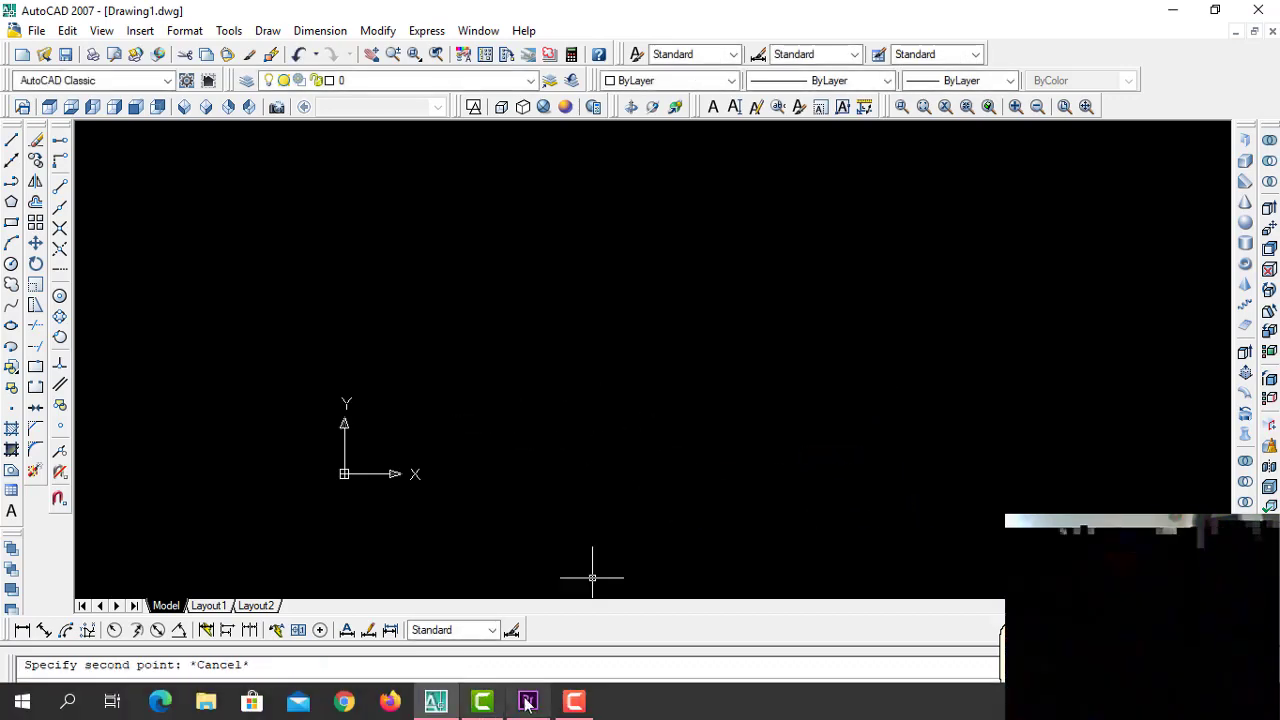
pyautogui.click(572, 704)
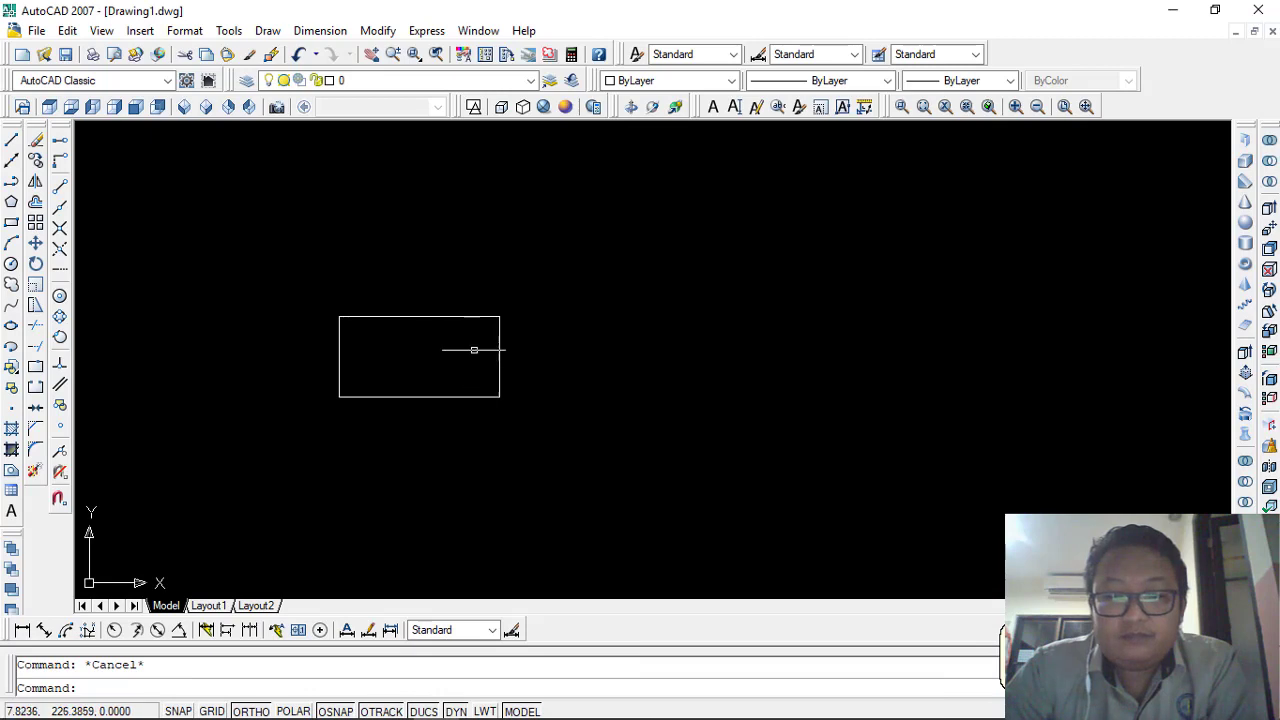
# Delete the rectangle from the drawing area
pyautogui.click(647, 462)
pyautogui.click(239, 251)
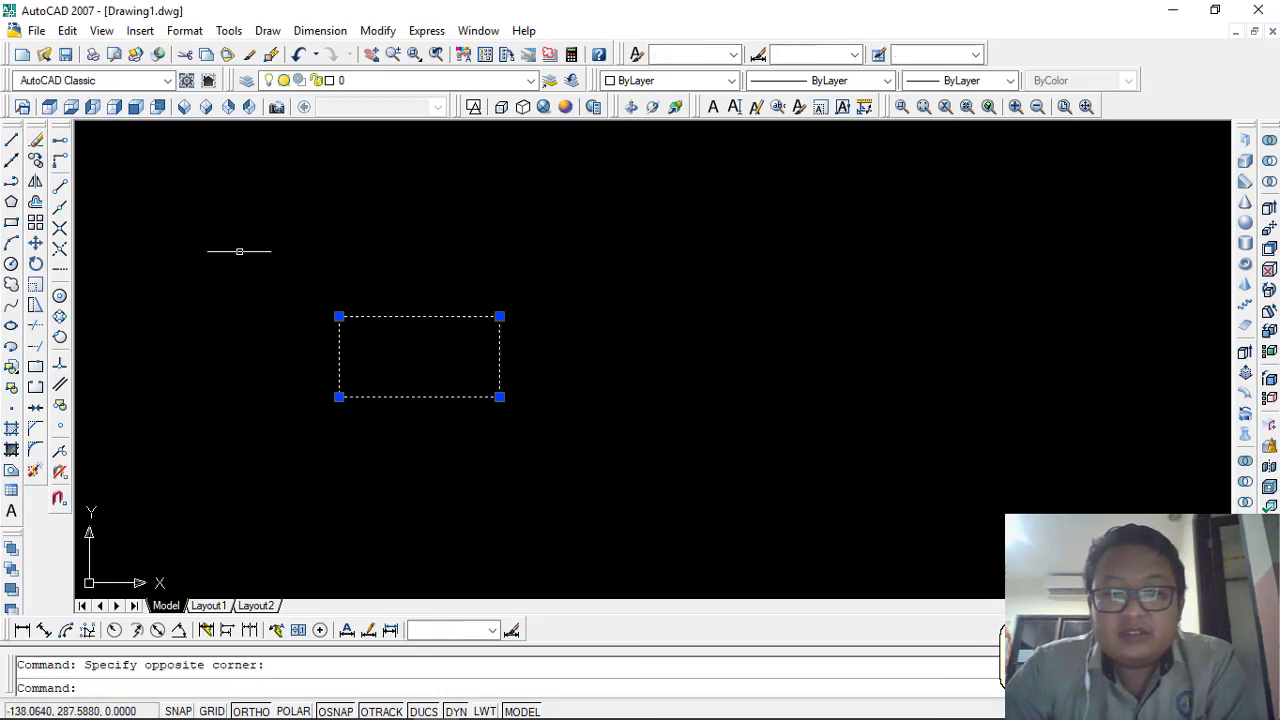
pyautogui.press('Delete')
# Draw a rectangle using the Dimensions option, with length 200 and width 100, placed below and beside its first corner
pyautogui.click(267, 30)
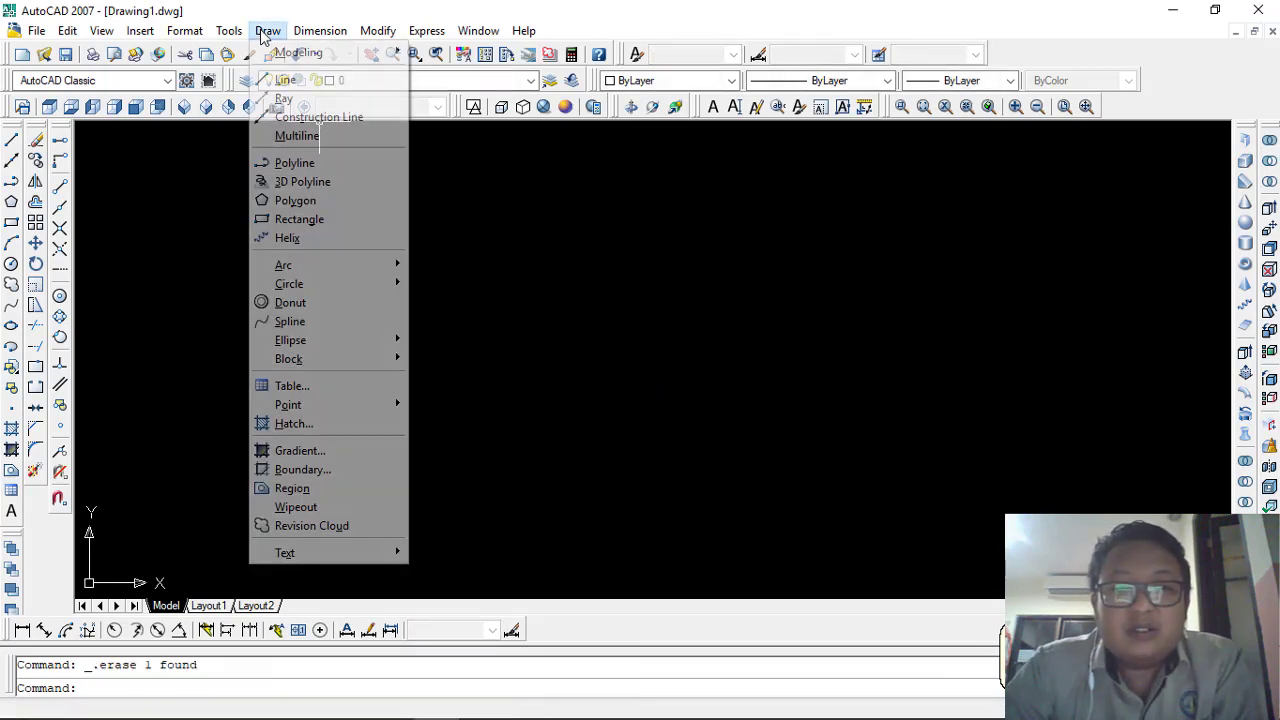
pyautogui.click(302, 218)
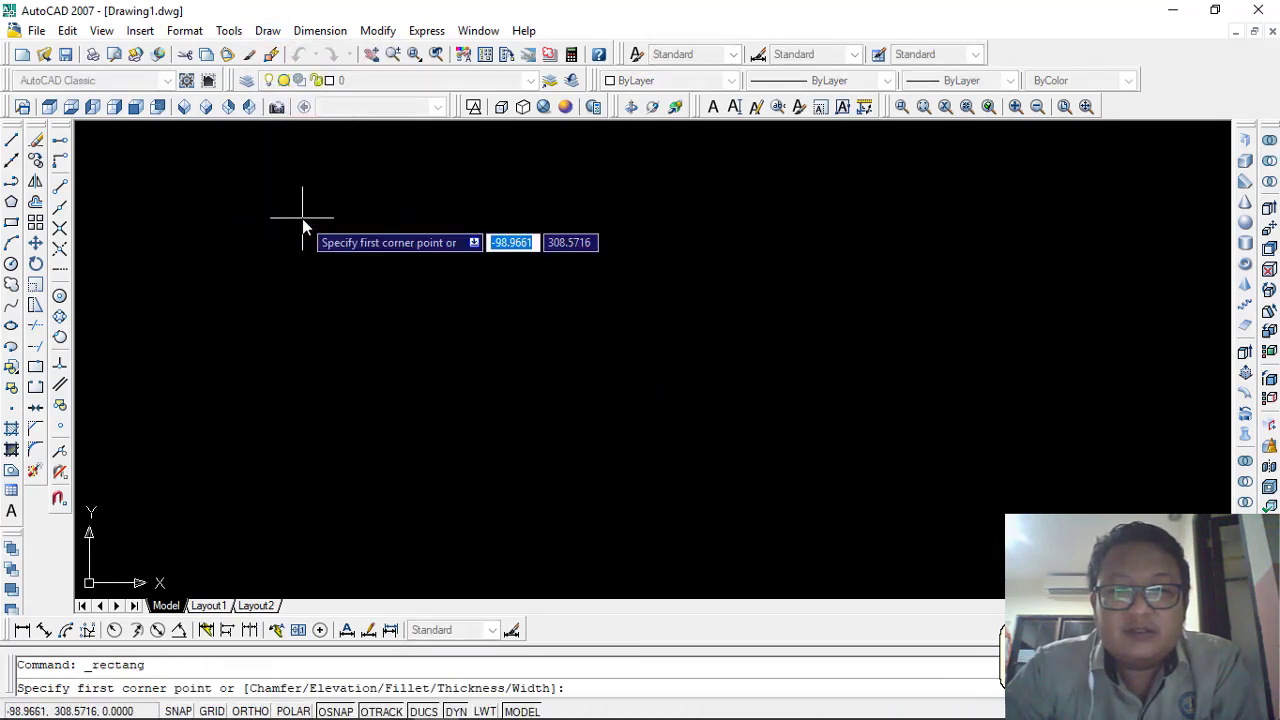
pyautogui.click(429, 304)
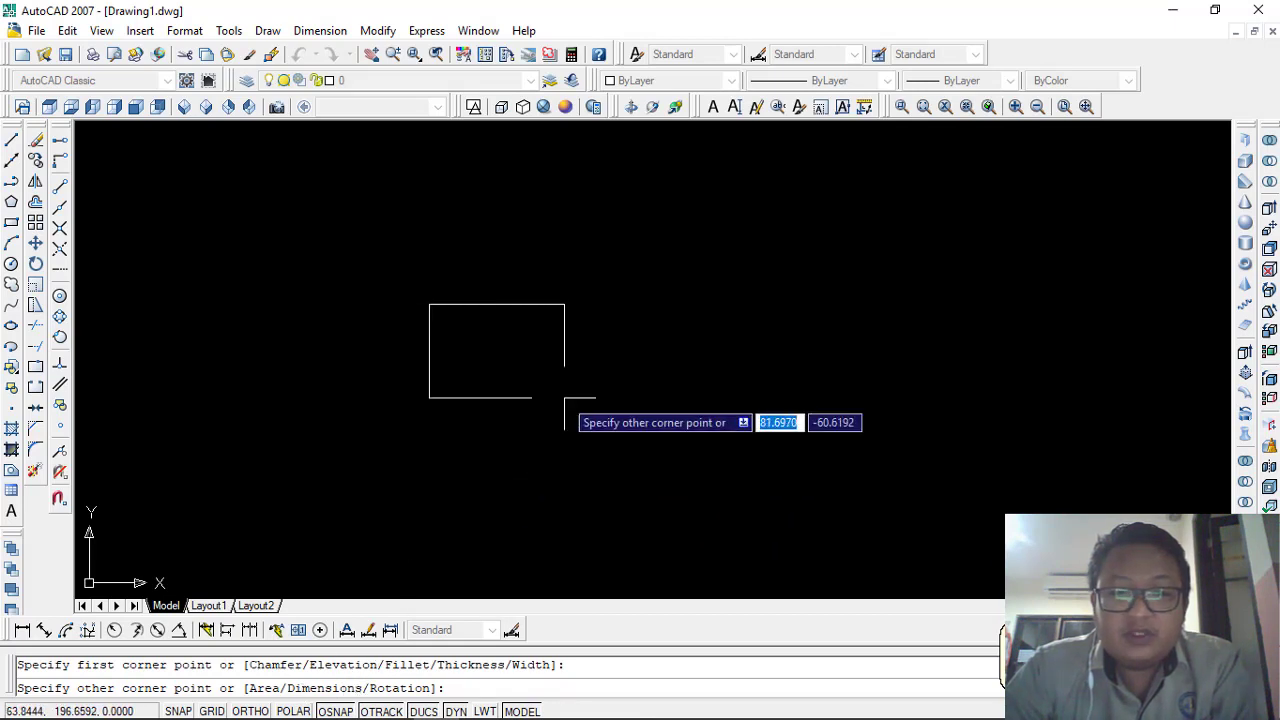
pyautogui.write('d')
pyautogui.press('Return')
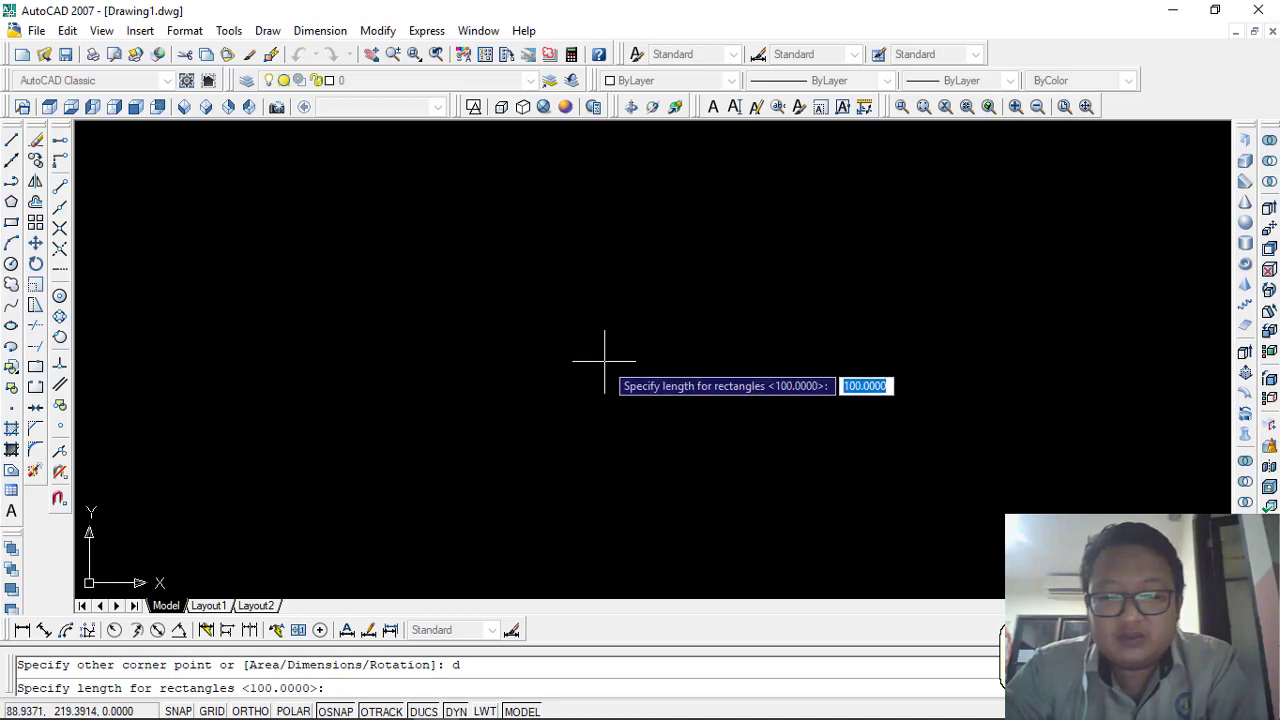
pyautogui.write('200')
pyautogui.press('Return')
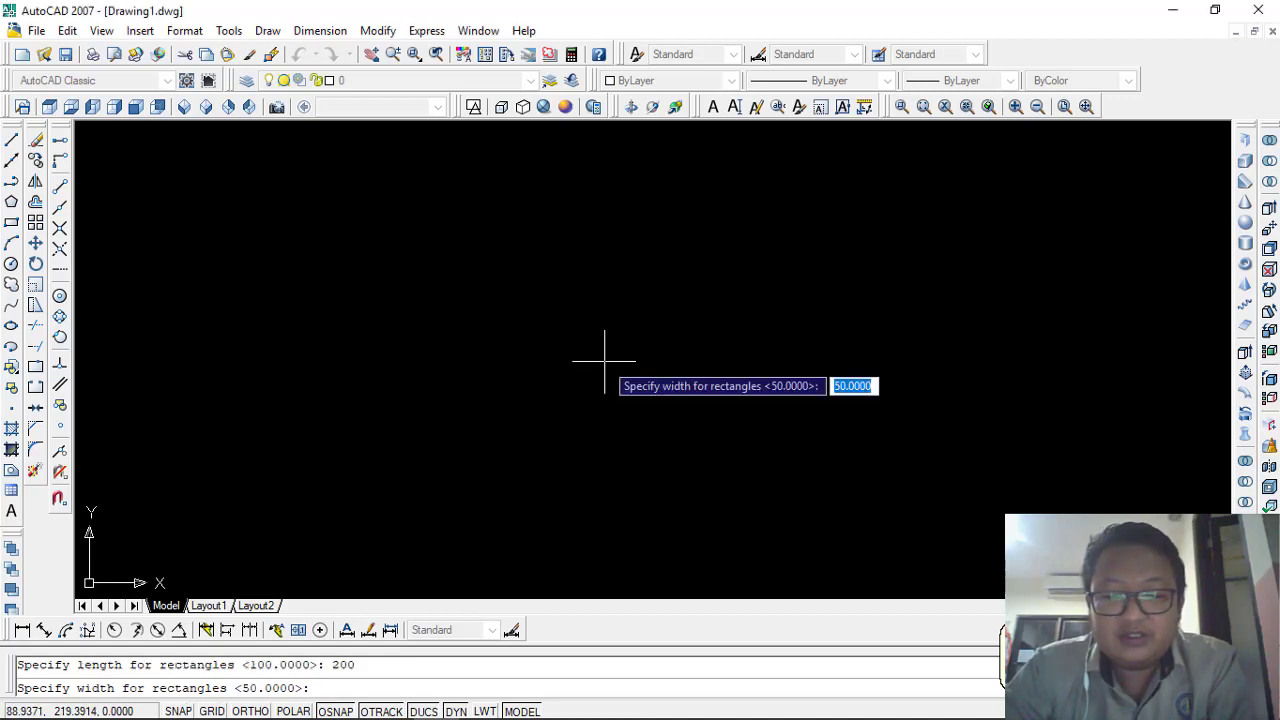
pyautogui.write('100')
pyautogui.press('Return')
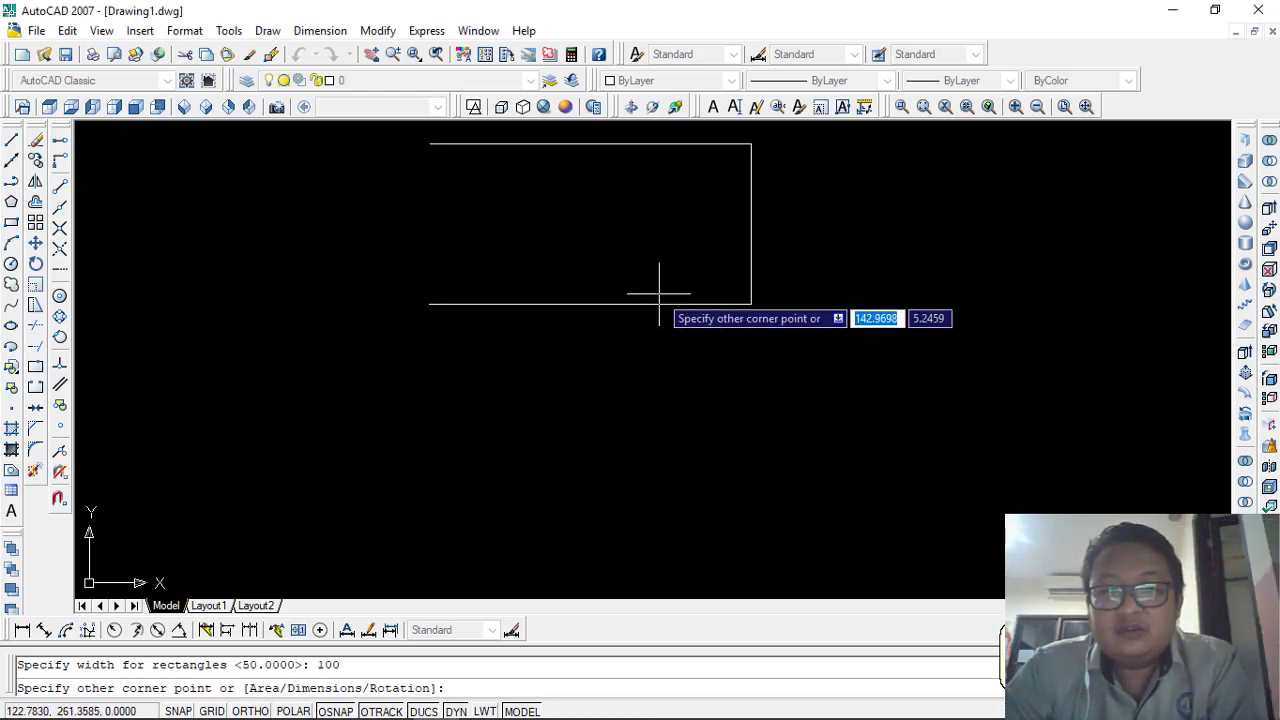
pyautogui.click(655, 449)
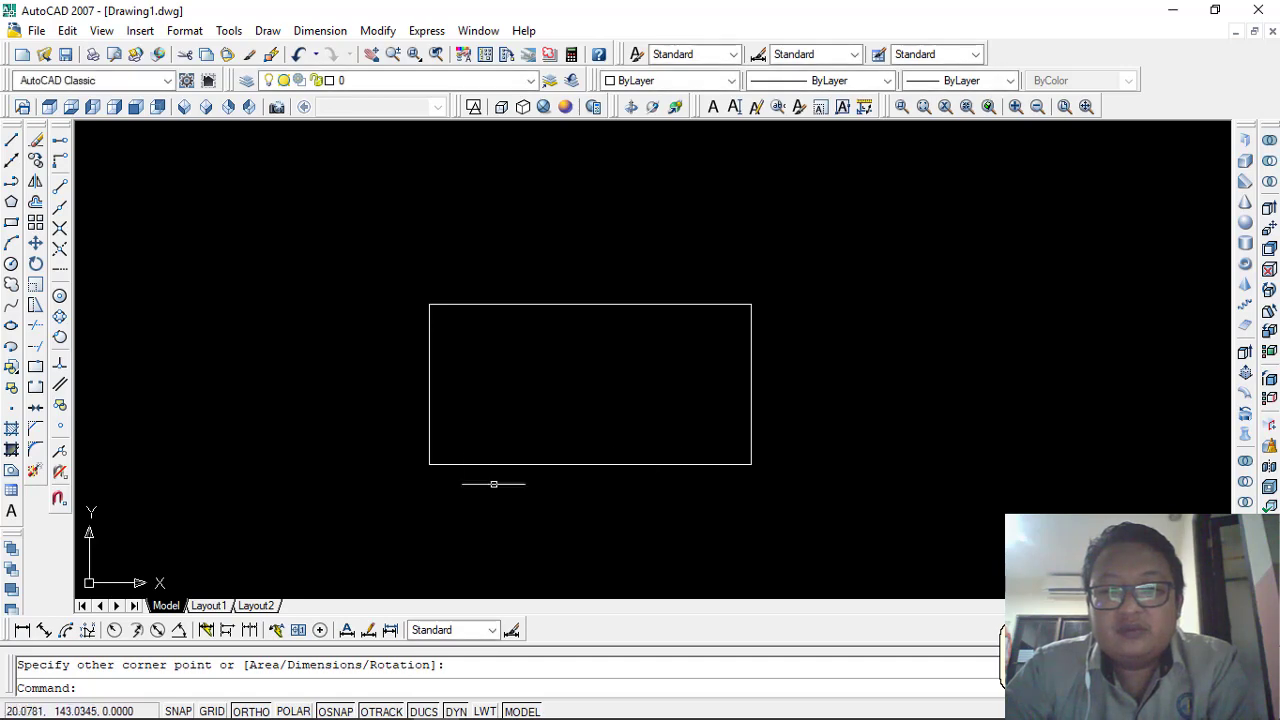
pyautogui.moveTo(509, 363); pyautogui.dragTo(502, 369, button='middle')
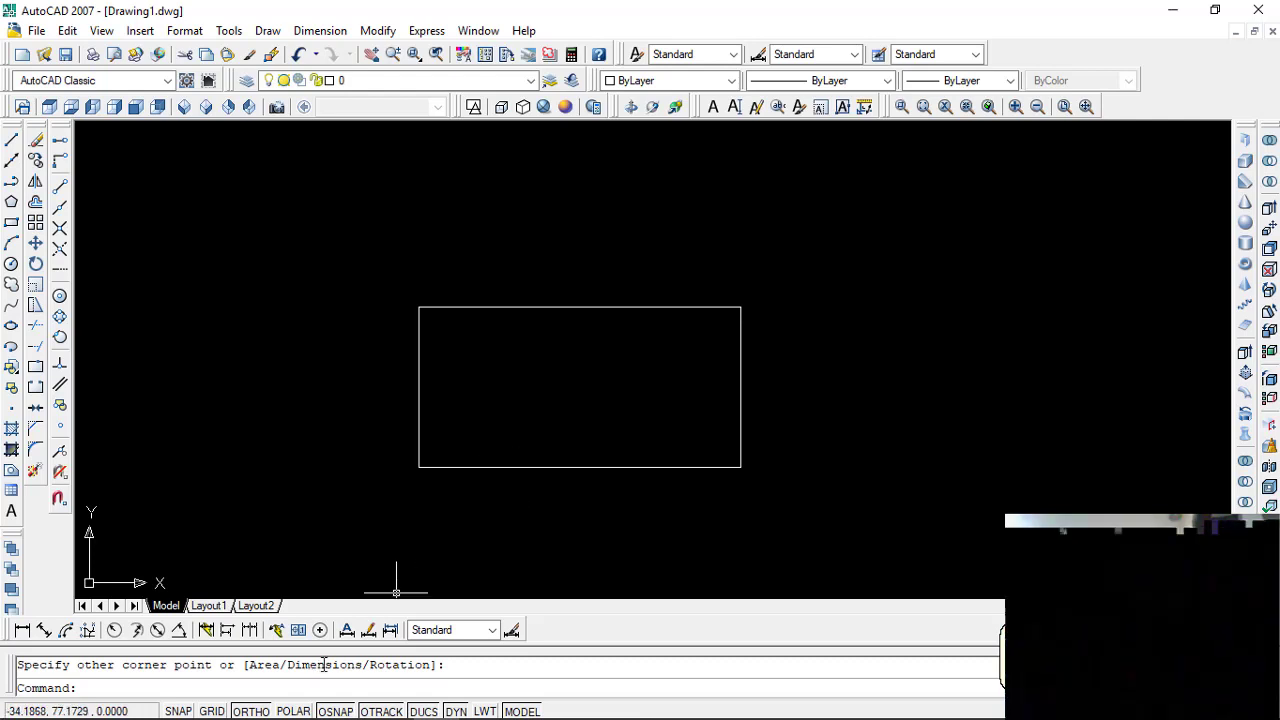
# Delete the 200 by 100 rectangle from the drawing area
pyautogui.moveTo(298, 667); pyautogui.dragTo(291, 670)
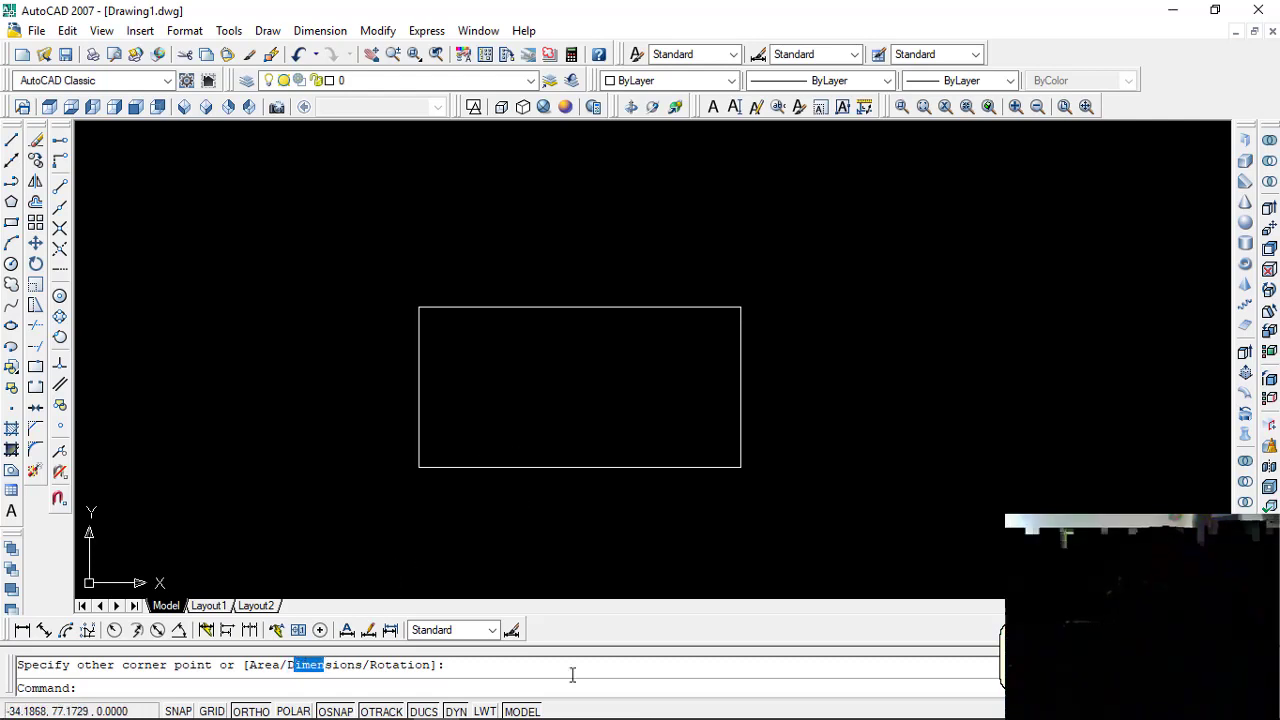
pyautogui.press('Escape')
pyautogui.click(806, 537)
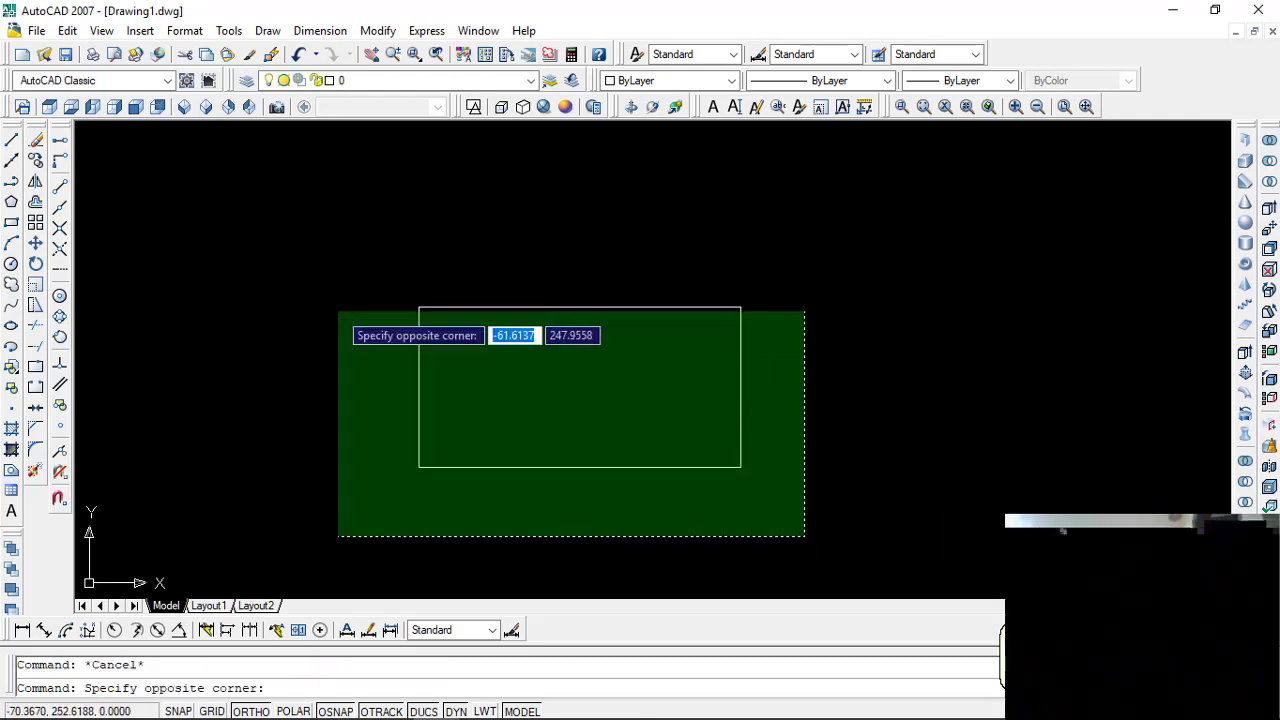
pyautogui.click(291, 285)
pyautogui.press('Delete')
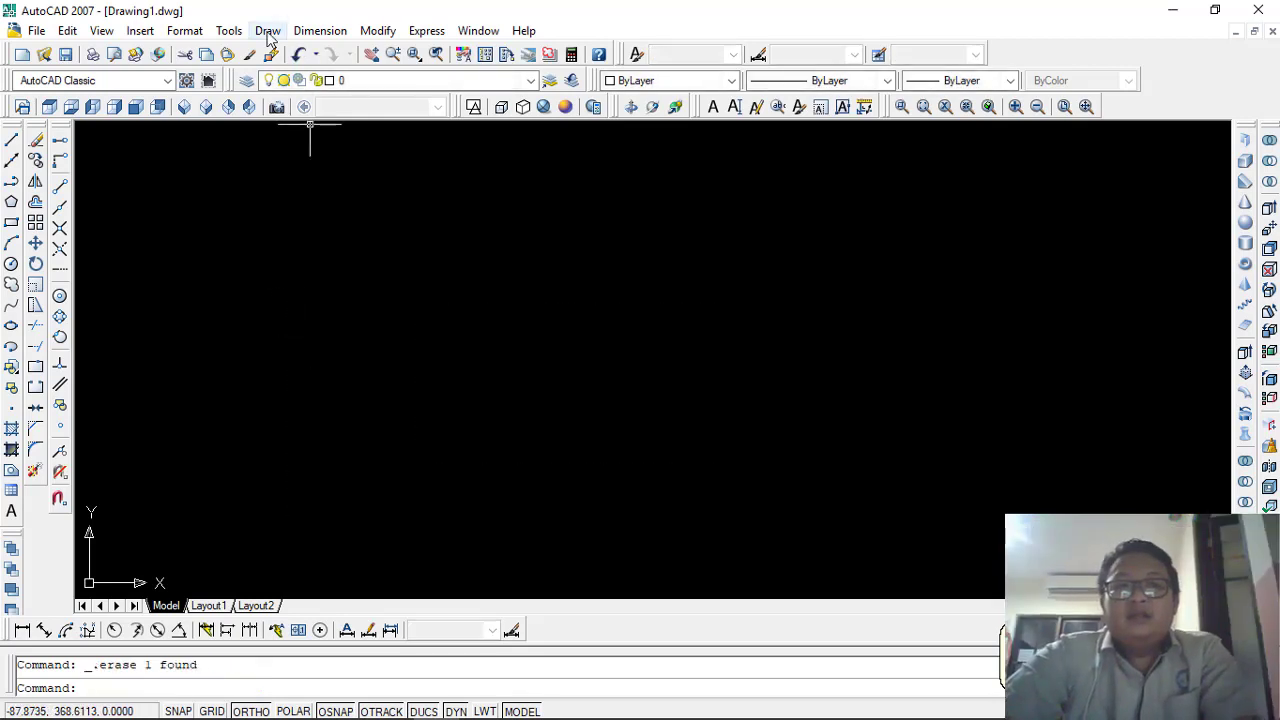
# Change the drawing view to SE Isometric and cancel the Helix command
pyautogui.click(267, 30)
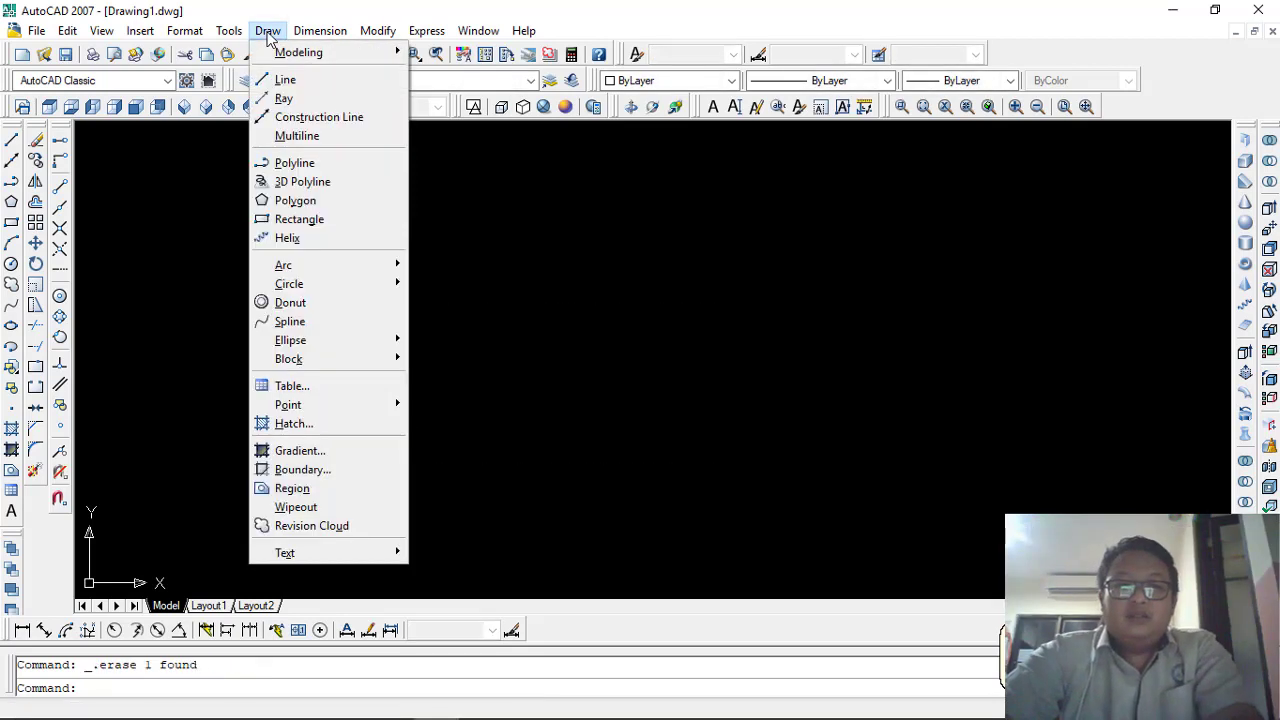
pyautogui.click(330, 244)
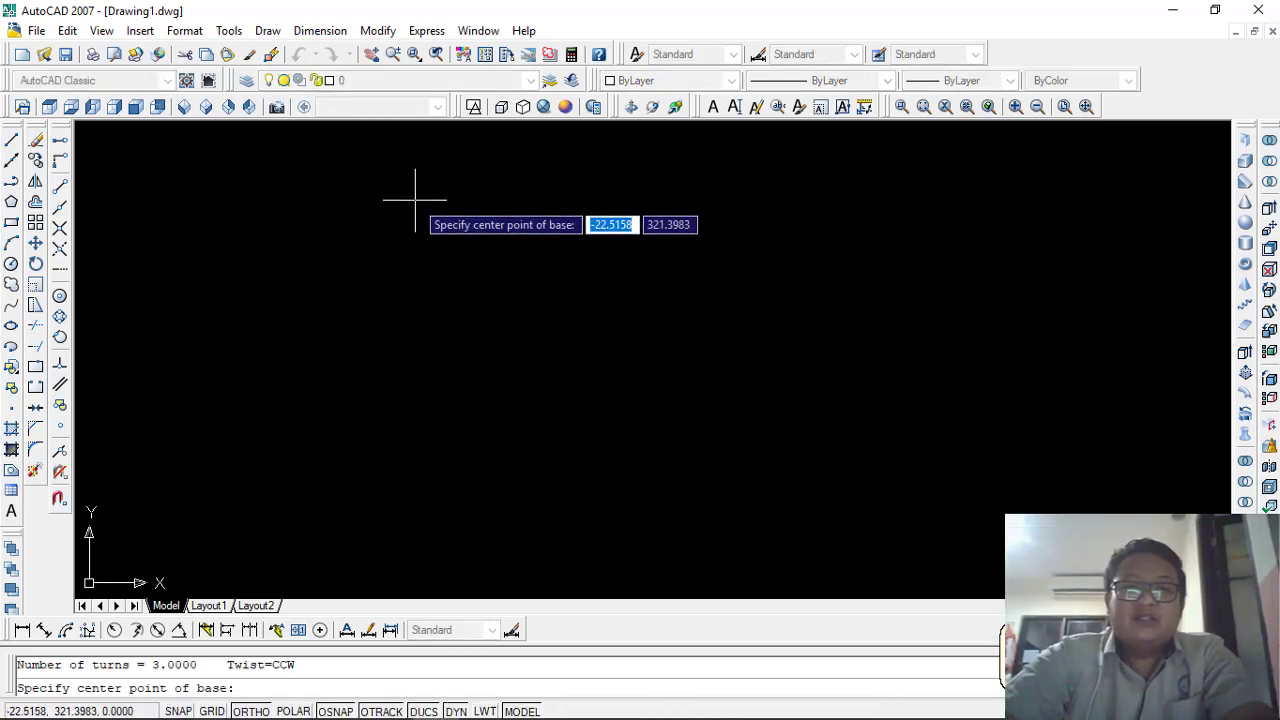
pyautogui.click(206, 107)
pyautogui.press('Escape')
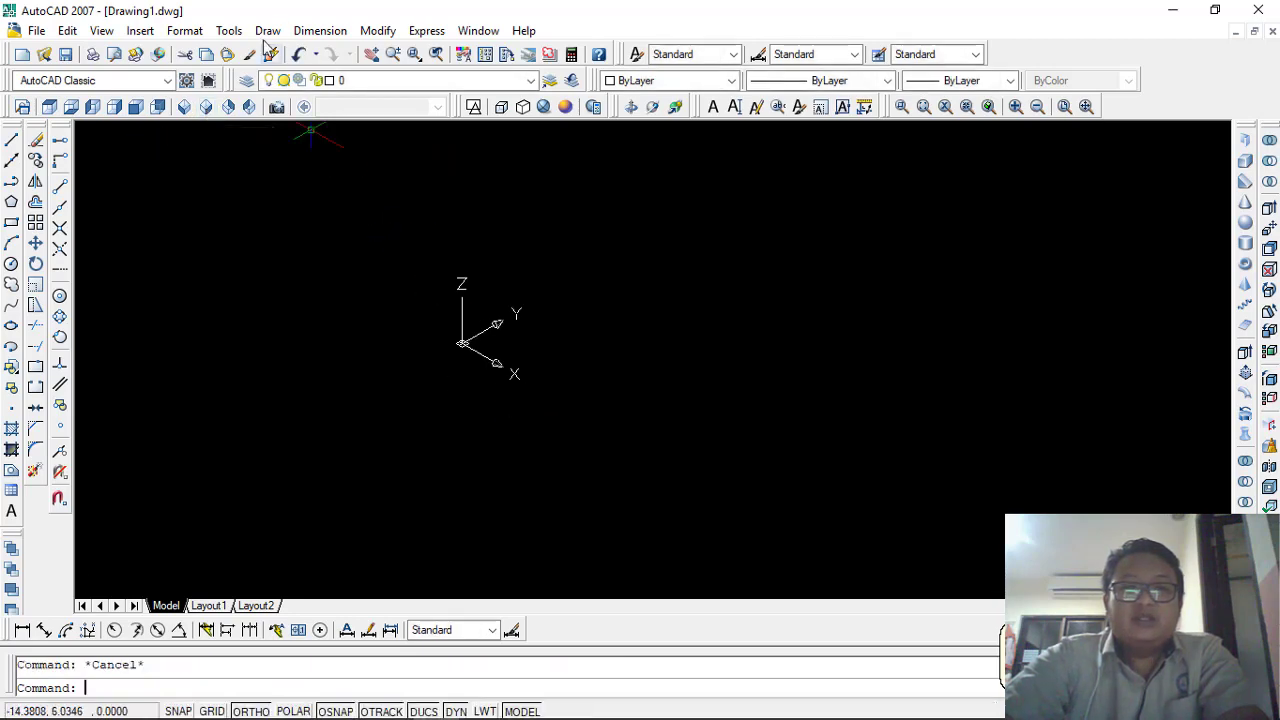
# Start a helix with its base centre near the origin, using a base radius of 10 and a top radius of 10
pyautogui.click(267, 30)
pyautogui.click(318, 240)
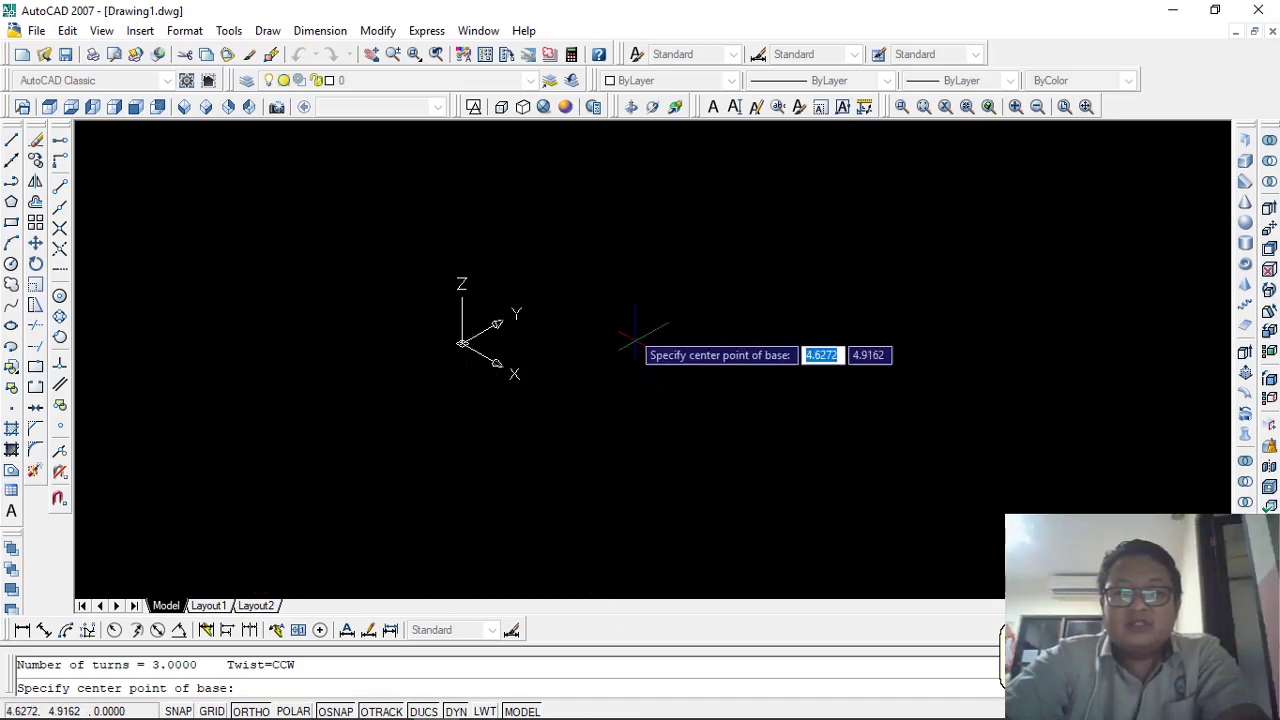
pyautogui.click(636, 312)
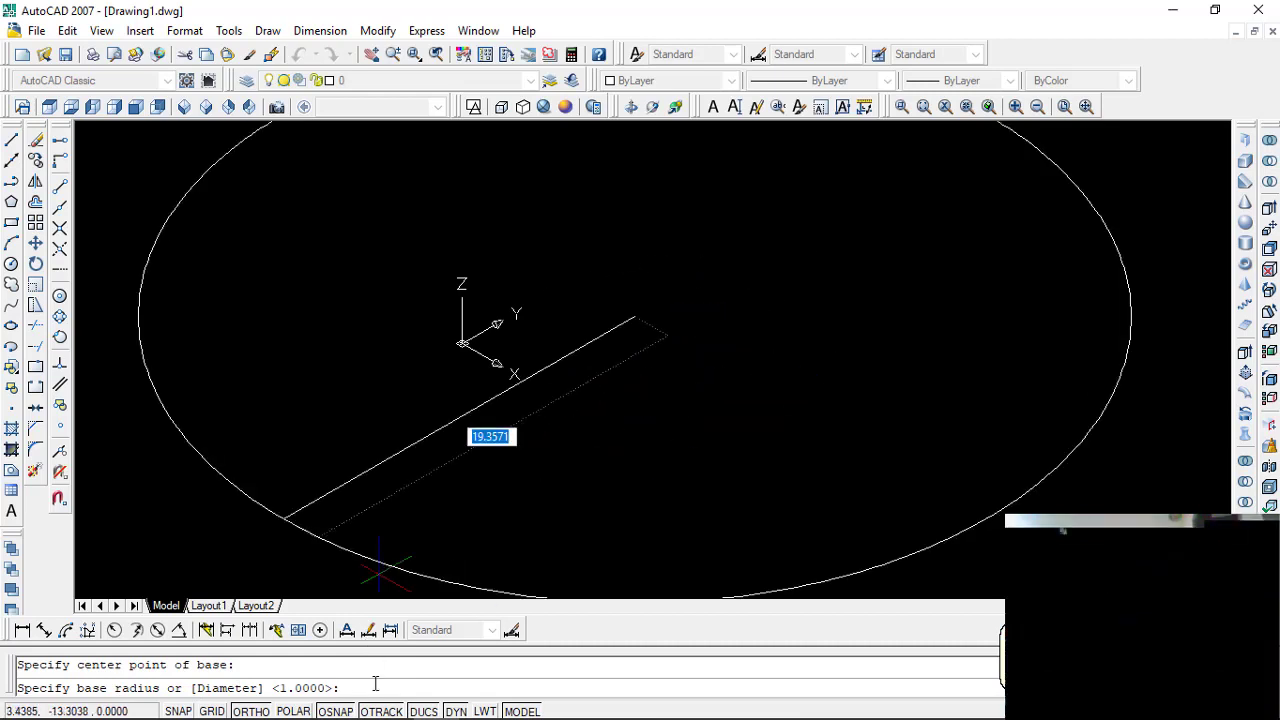
pyautogui.write('1')
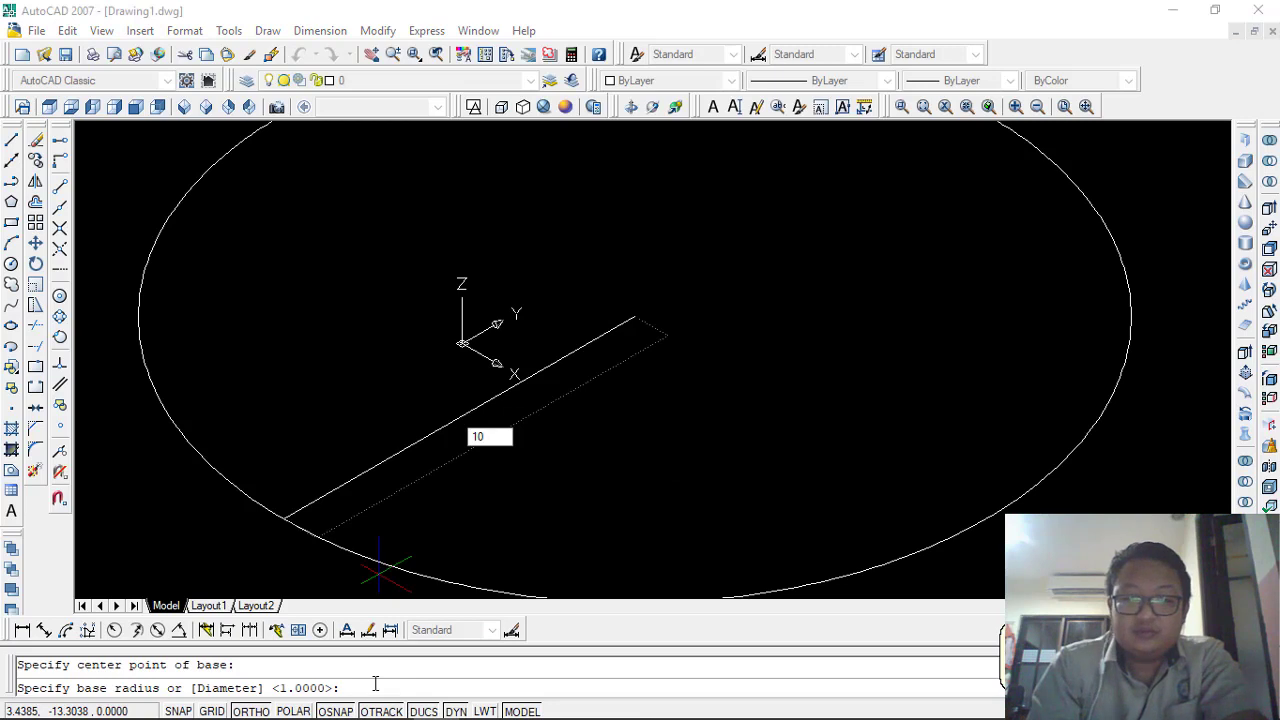
pyautogui.write('0')
pyautogui.press('Return')
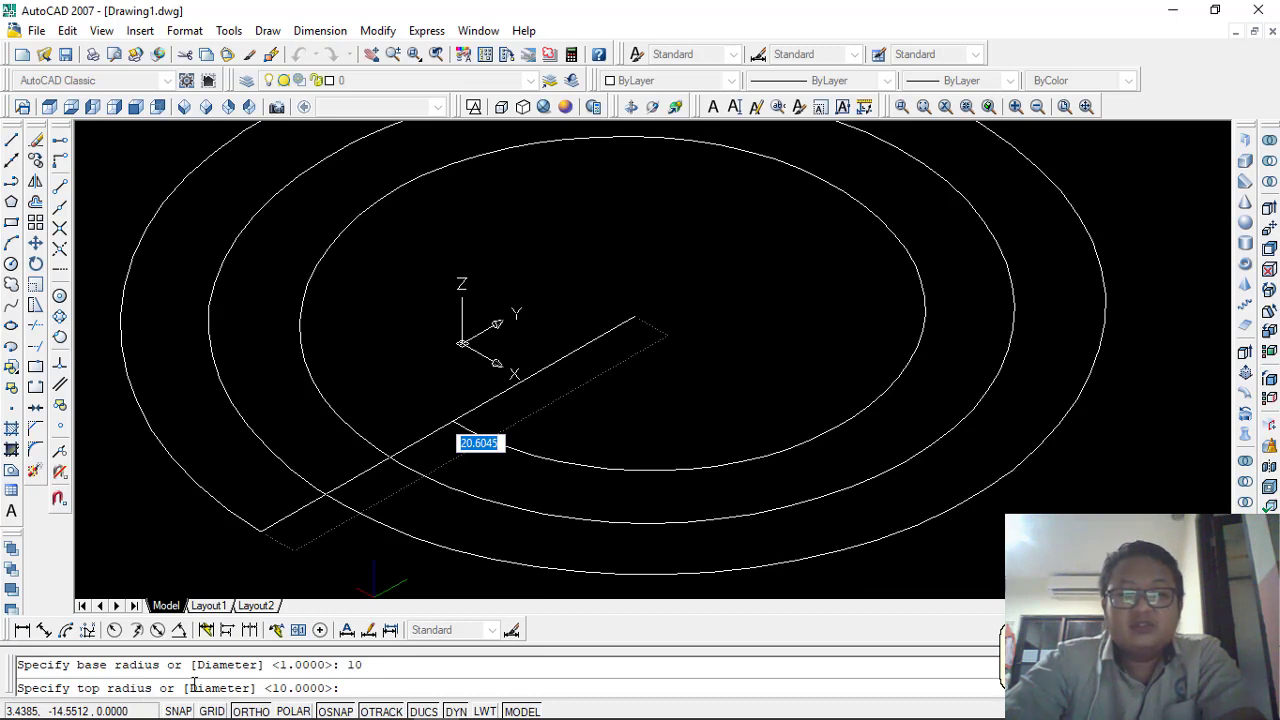
pyautogui.scroll(-4, 490, 430)
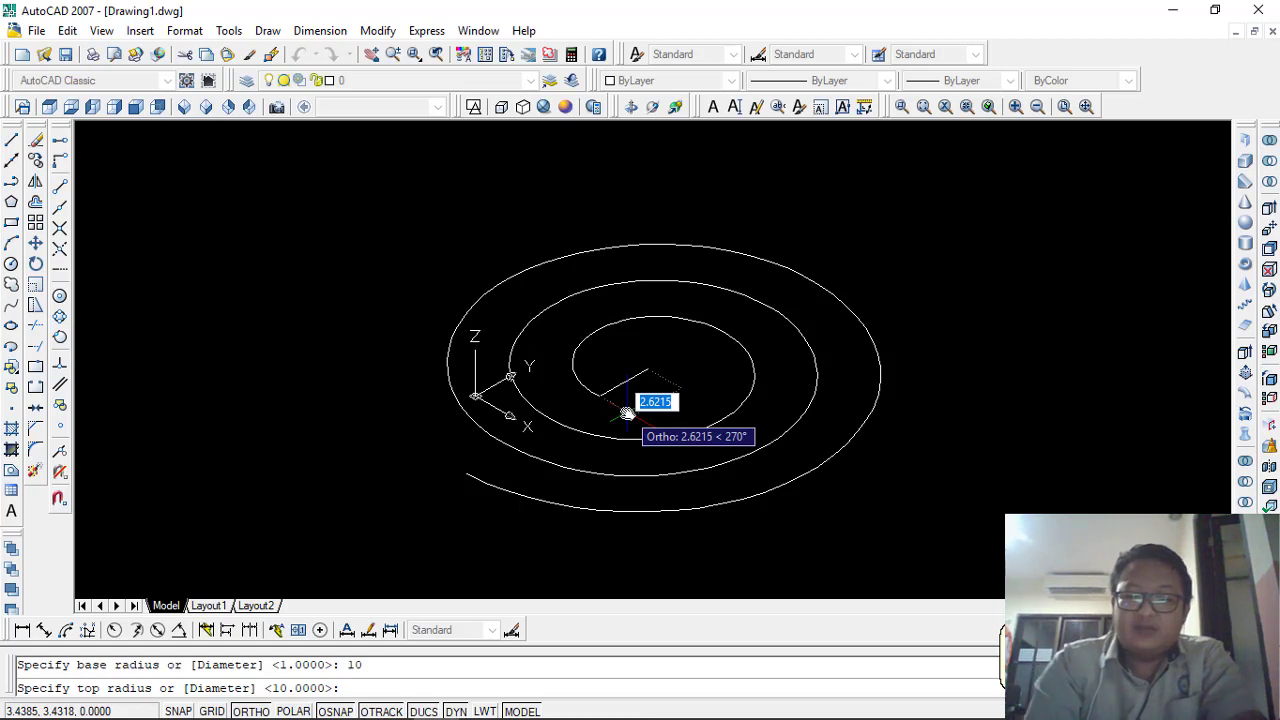
pyautogui.write('10')
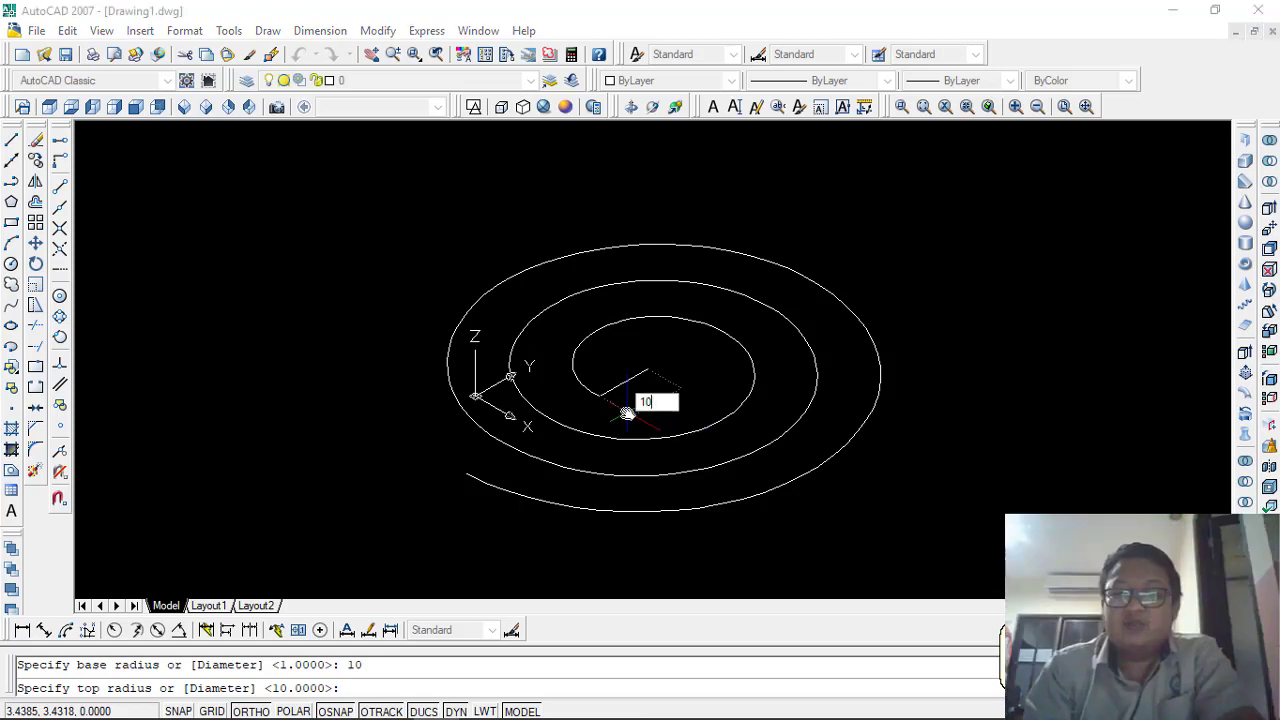
pyautogui.press('Return')
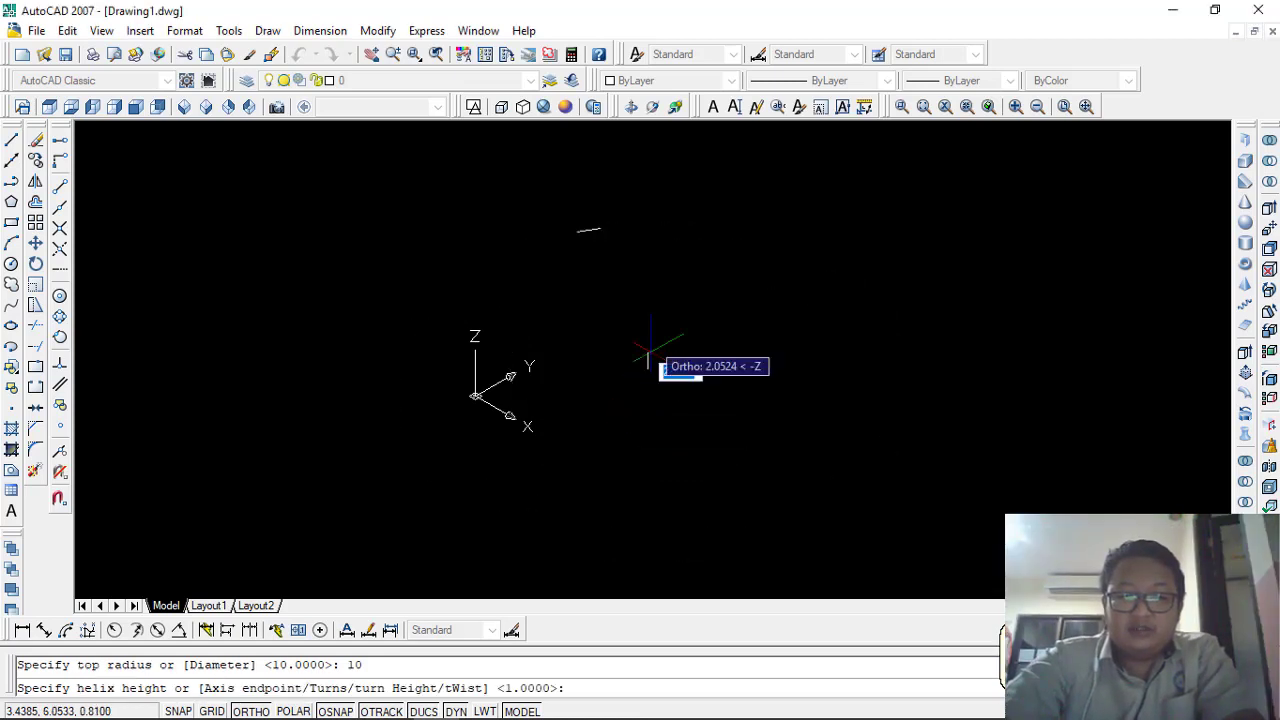
# Set the helix height to 50 and finish the command
pyautogui.moveTo(664, 192); pyautogui.dragTo(656, 331, button='middle')
pyautogui.scroll(-2, 656, 331)
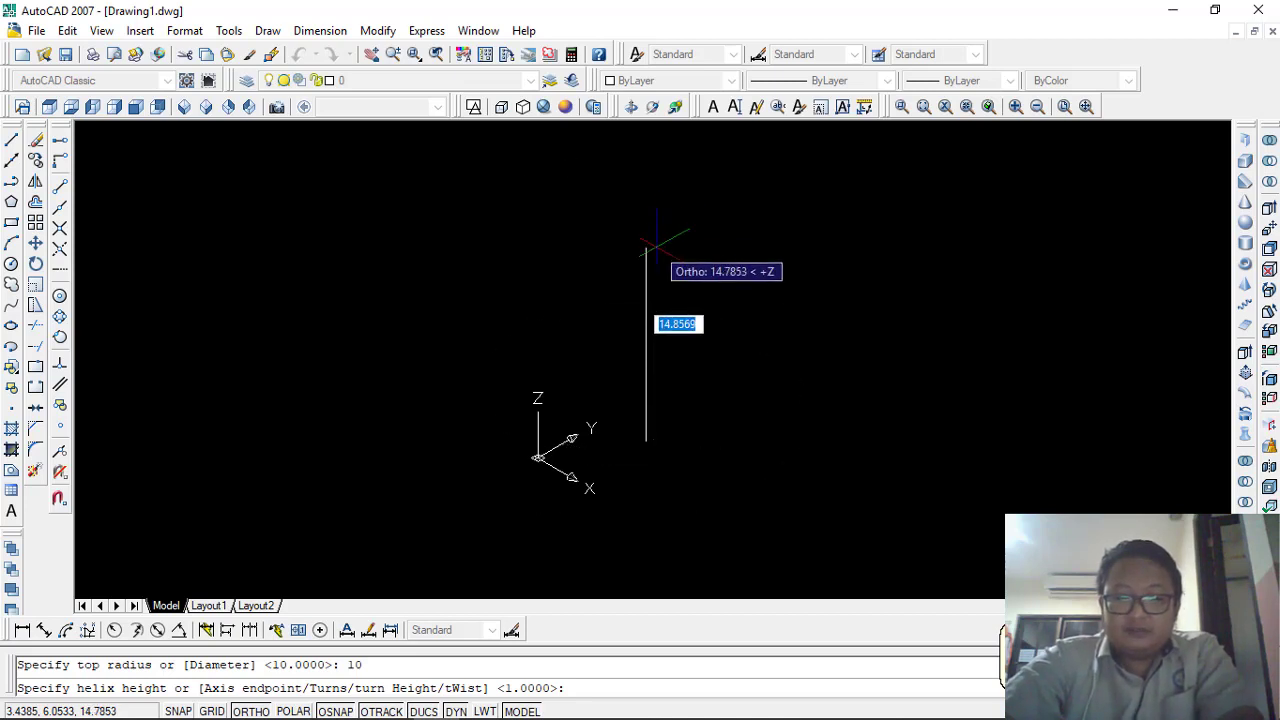
pyautogui.moveTo(688, 308); pyautogui.dragTo(758, 310, button='middle')
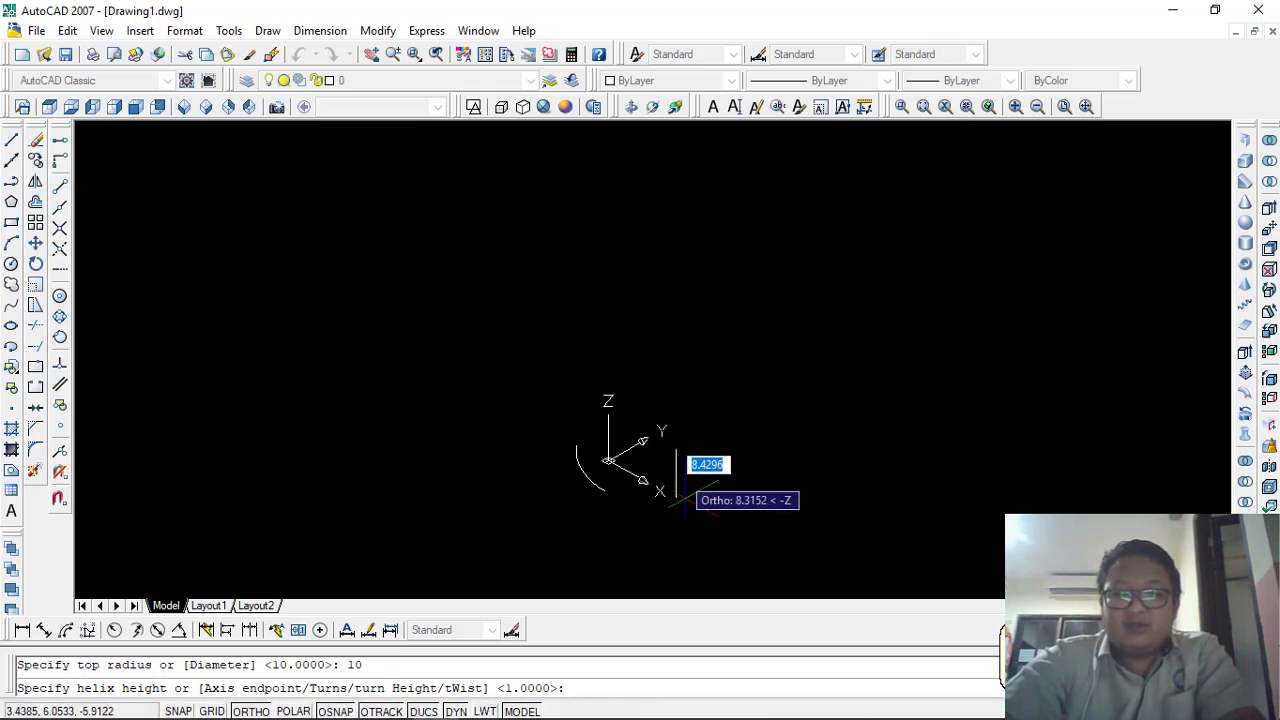
pyautogui.moveTo(560, 303); pyautogui.dragTo(443, 334, button='middle')
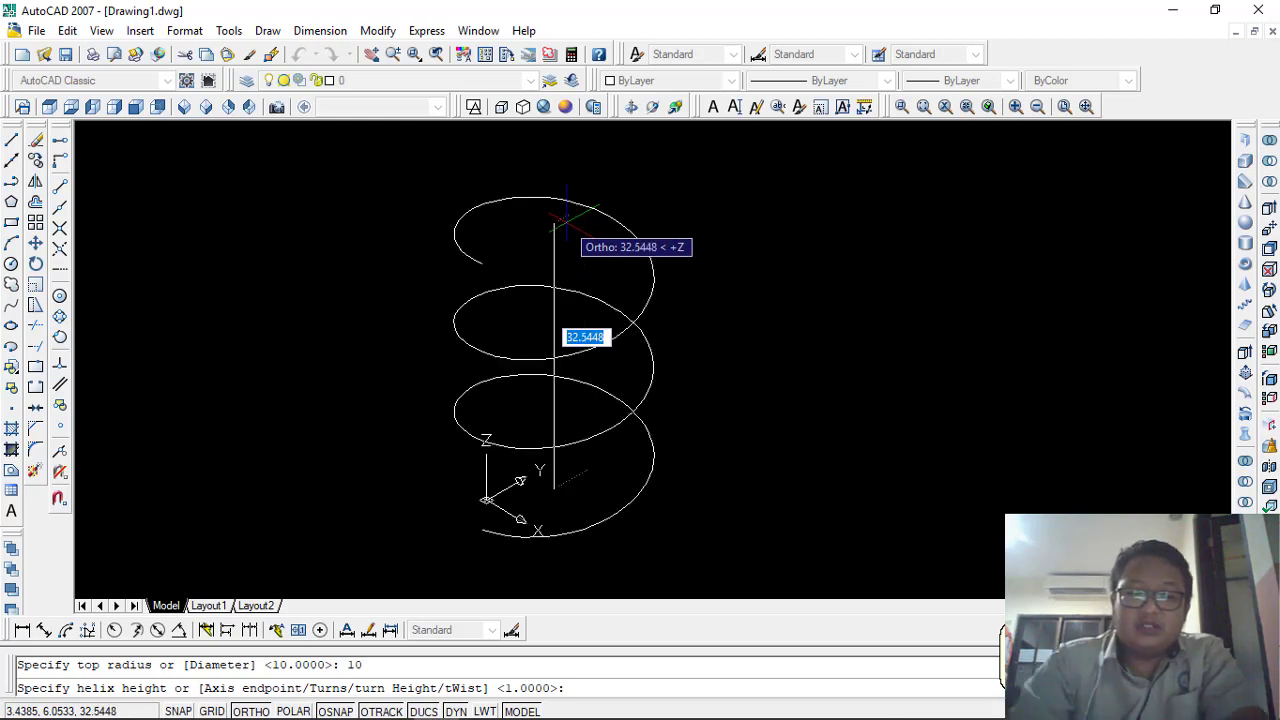
pyautogui.write('50')
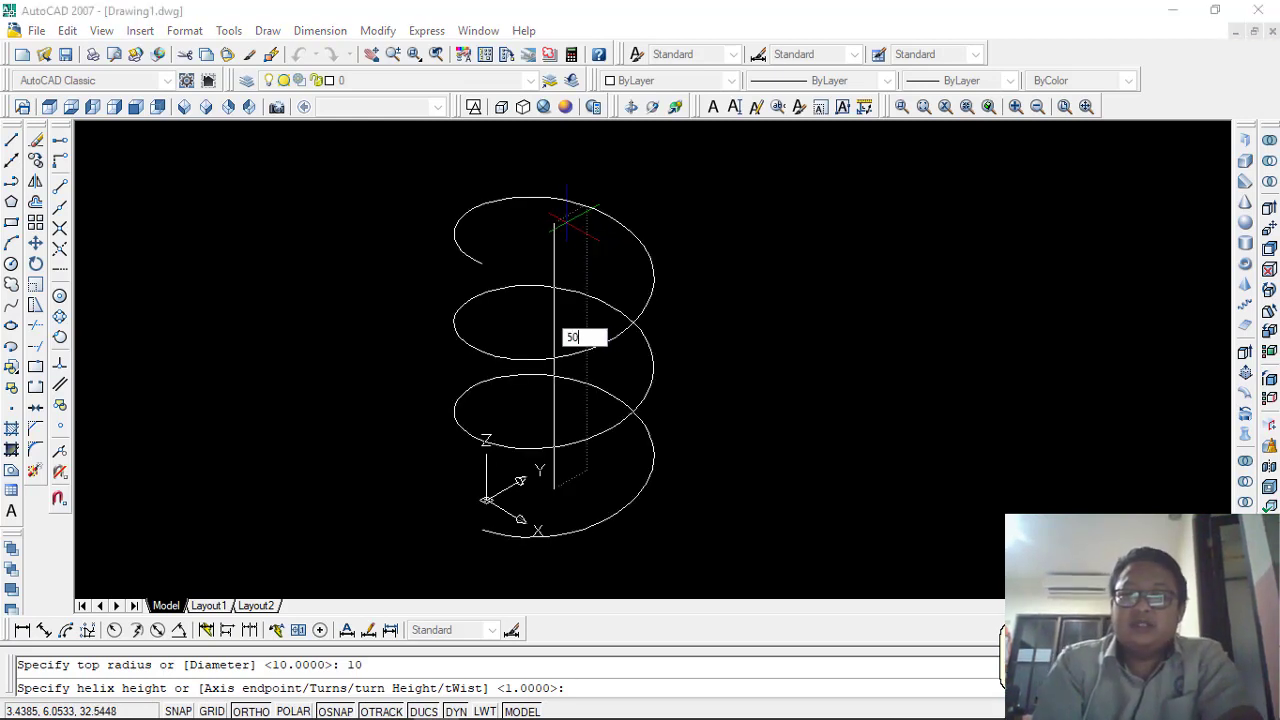
pyautogui.press('Return')
pyautogui.press('Escape')
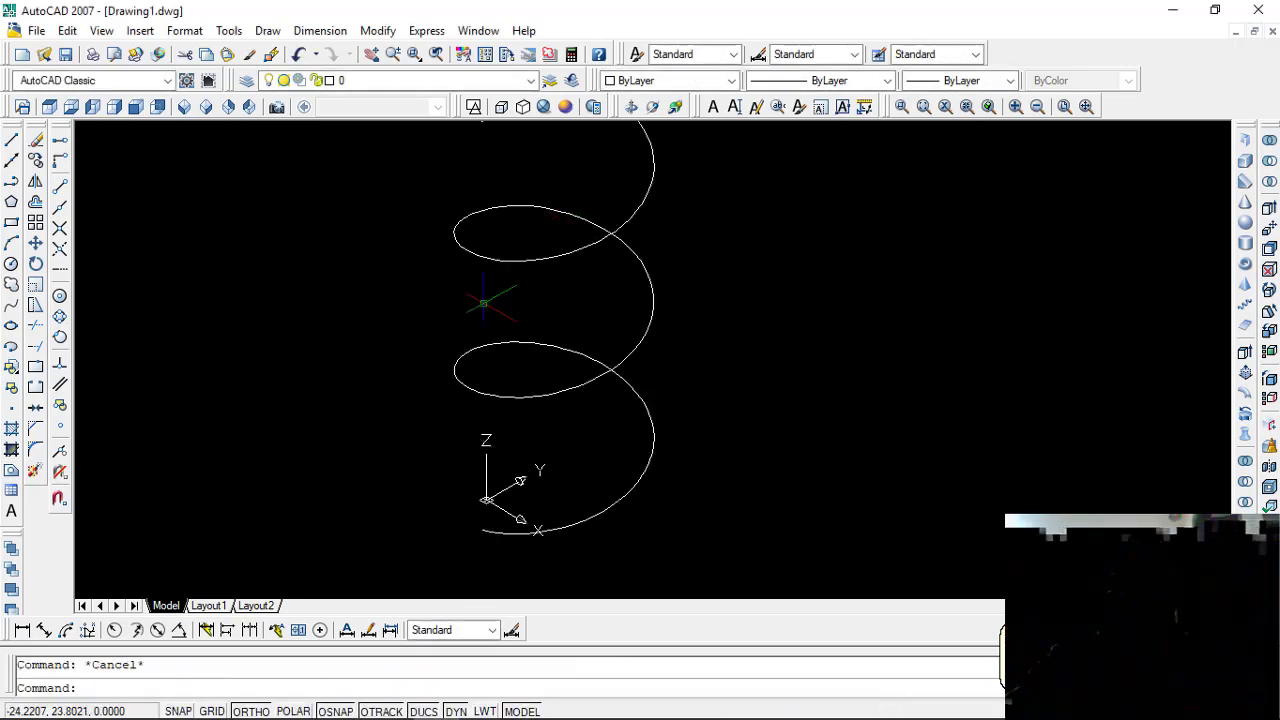
pyautogui.moveTo(543, 351); pyautogui.dragTo(479, 406, button='middle')
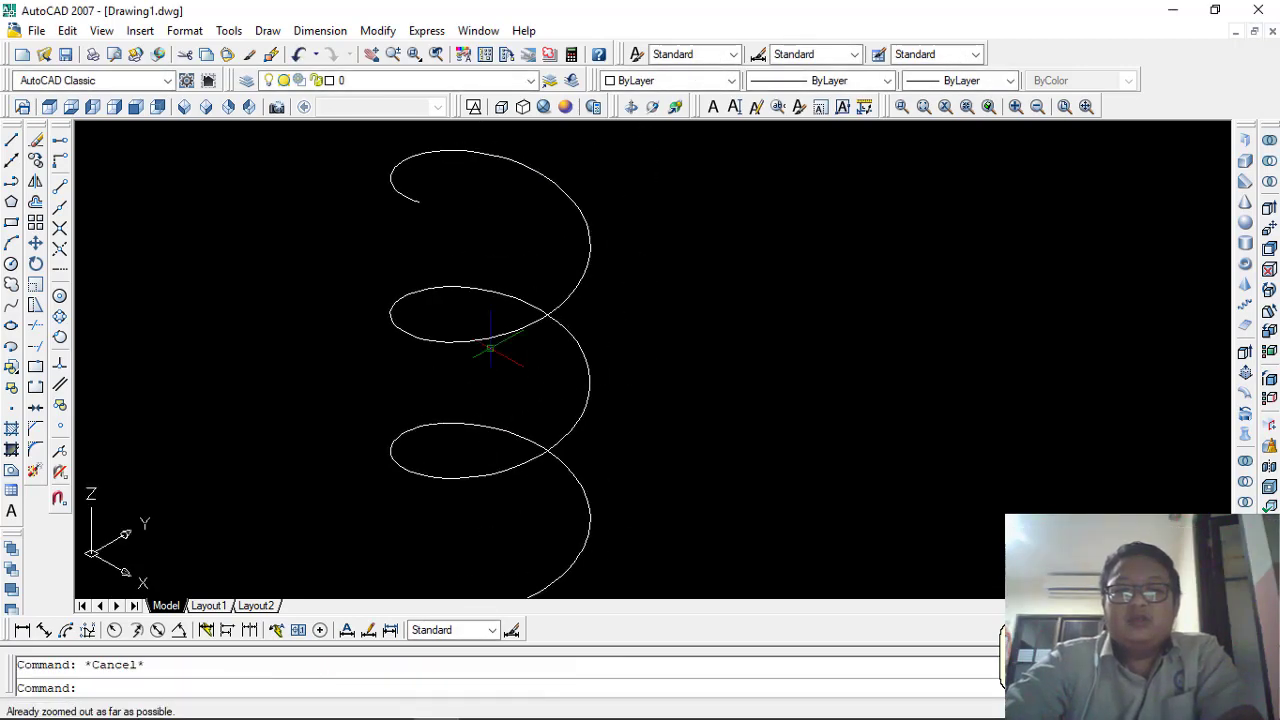
pyautogui.moveTo(491, 343); pyautogui.dragTo(505, 285, button='middle')
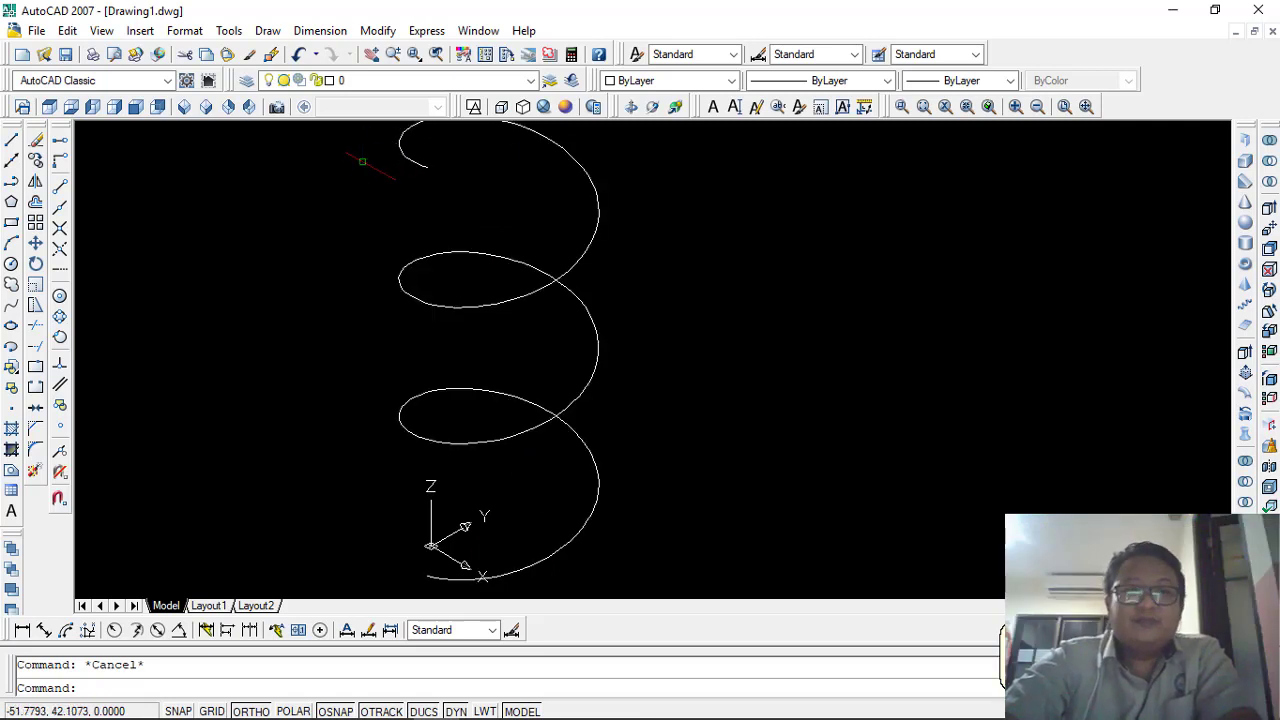
pyautogui.click(267, 30)
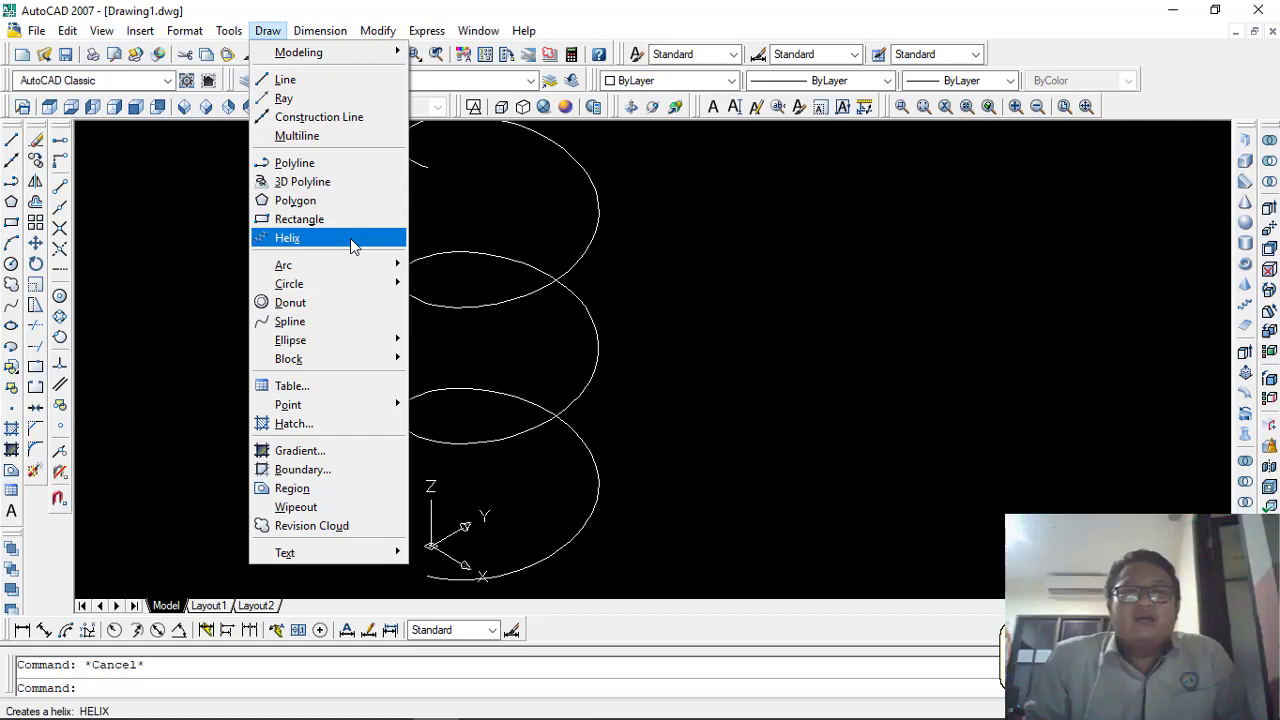
pyautogui.click(508, 224)
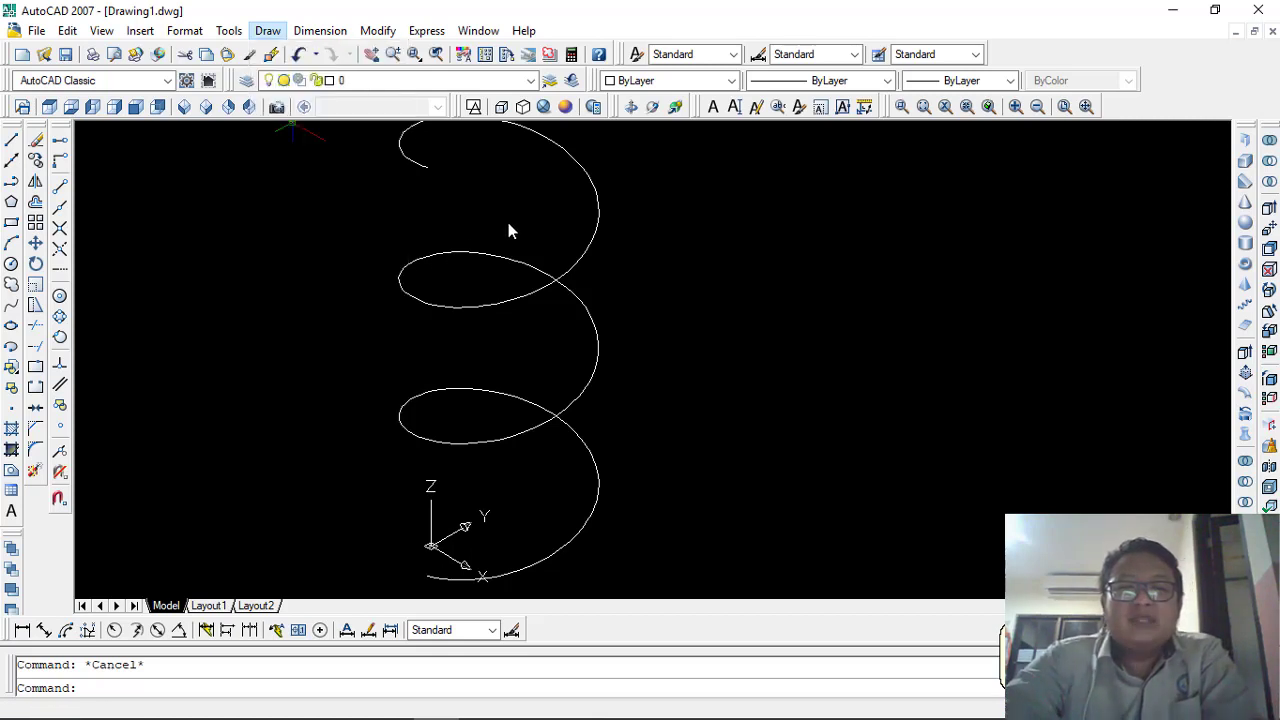
pyautogui.scroll(-2, 588, 286)
pyautogui.moveTo(663, 312); pyautogui.dragTo(609, 298, button='middle')
pyautogui.scroll(-1, 566, 275)
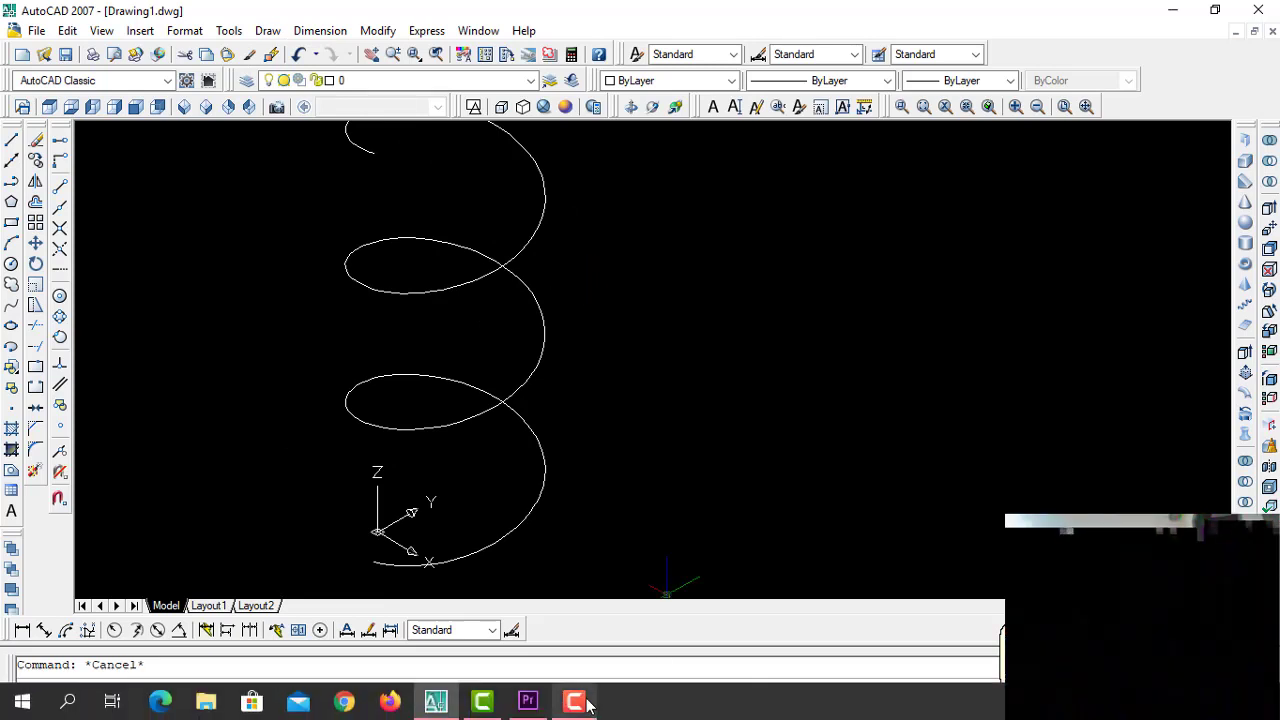
pyautogui.click(588, 706)
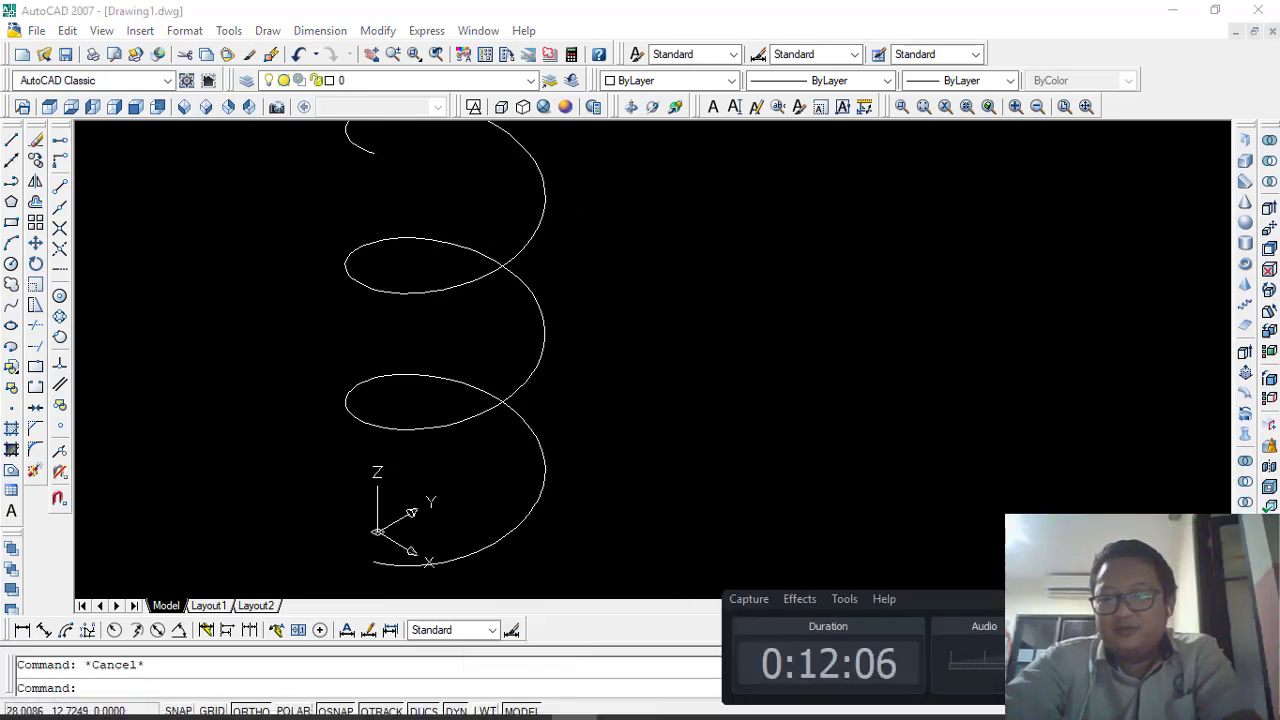